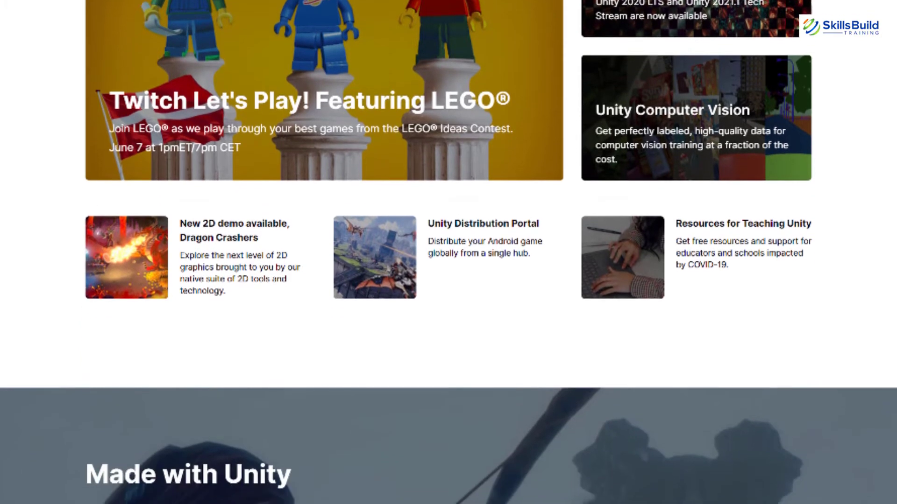
- Look over the Unity homepage and go from the Download Unity page to choosing a Unity version and plan
scroll(448, 252, down, 6)
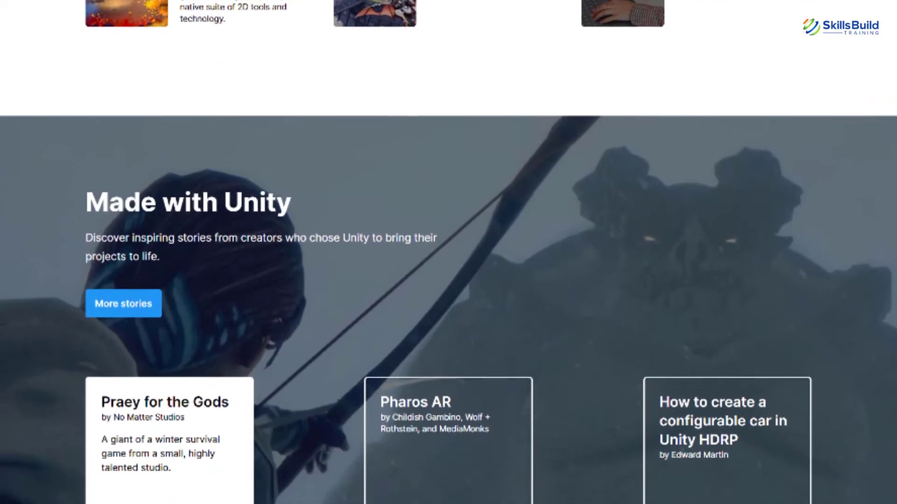
scroll(448, 252, down, 6)
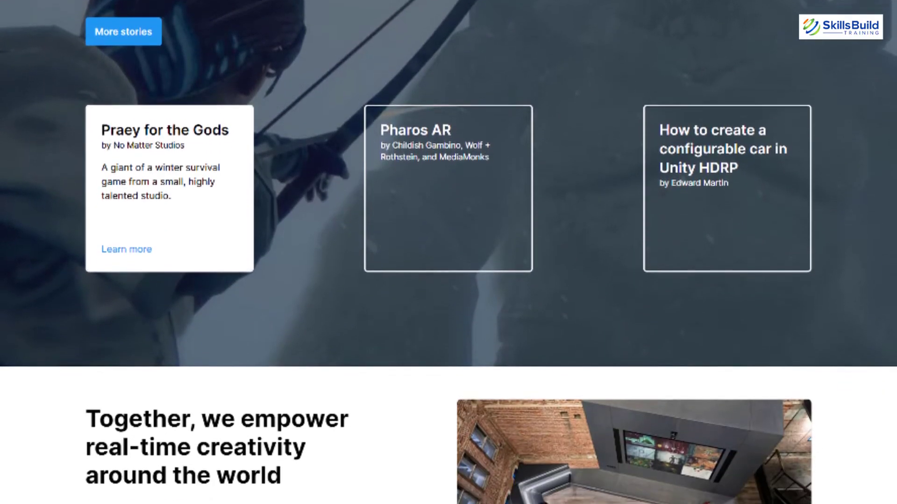
scroll(448, 252, down, 6)
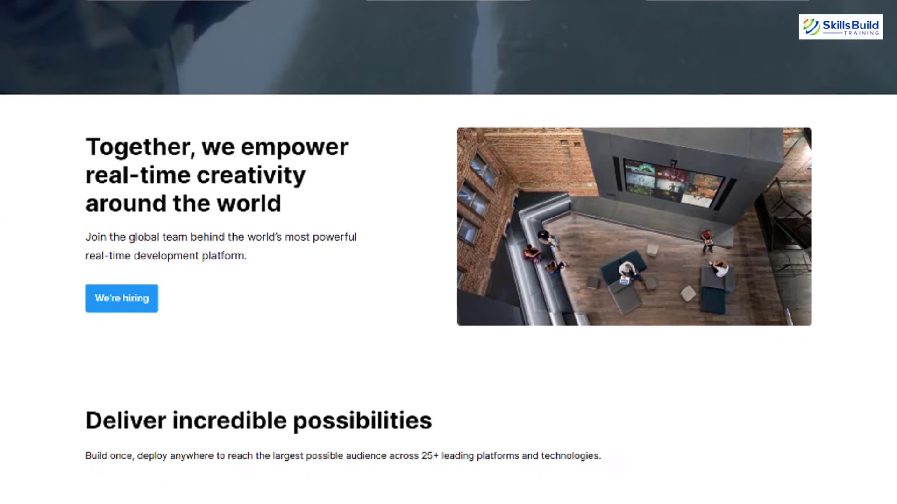
scroll(448, 252, down, 3)
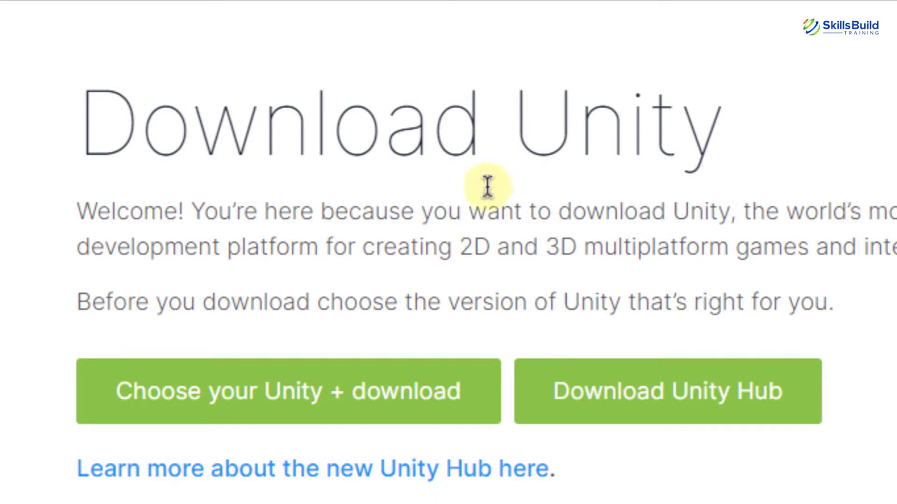
click(346, 377)
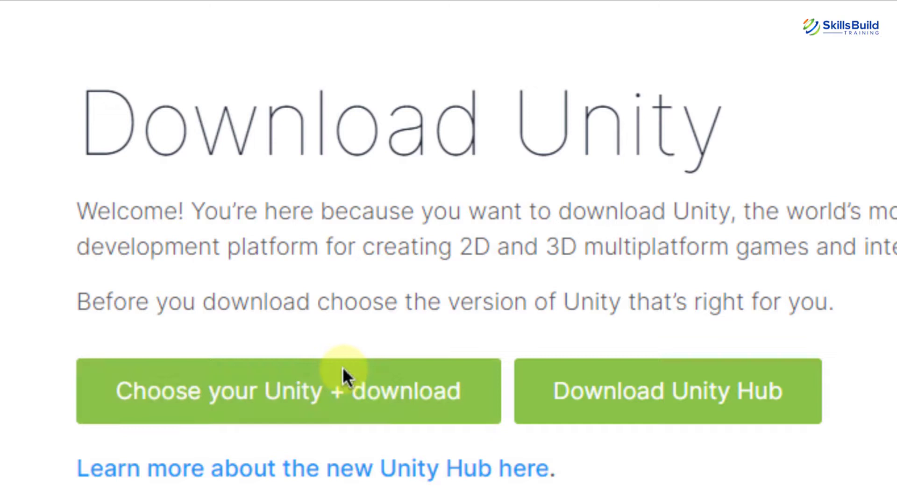
click(623, 376)
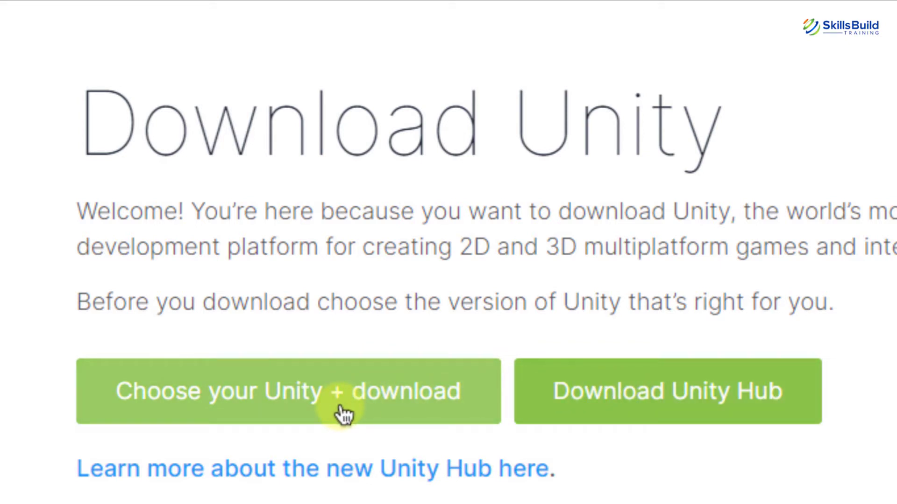
click(344, 414)
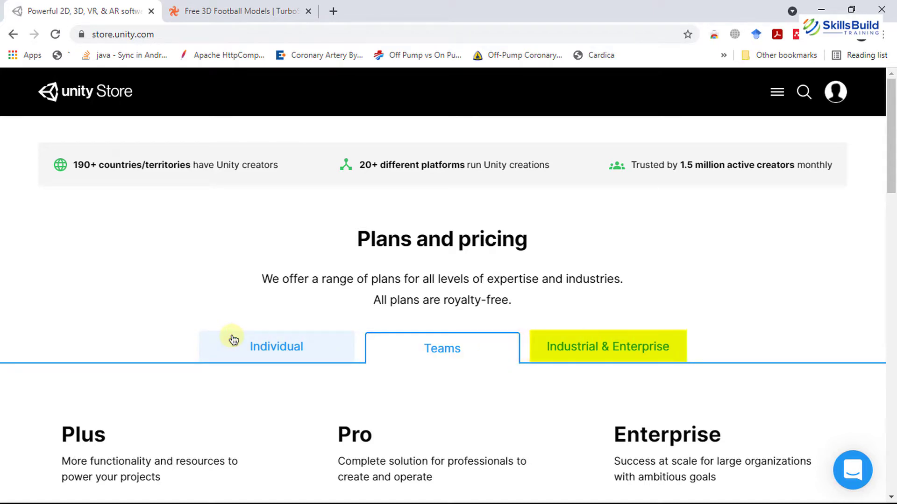
- Compare the Individual, Teams and Industrial & Enterprise plans, finishing on the Individual plans
click(233, 339)
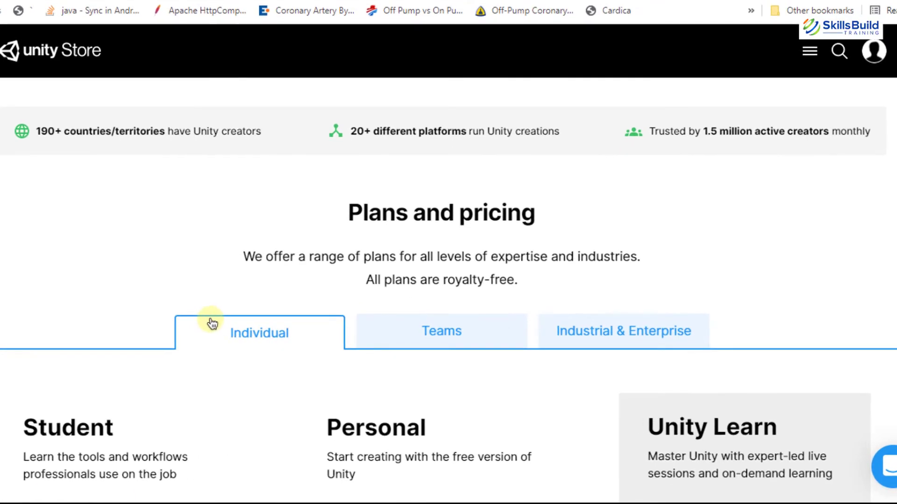
scroll(210, 322, down, 3)
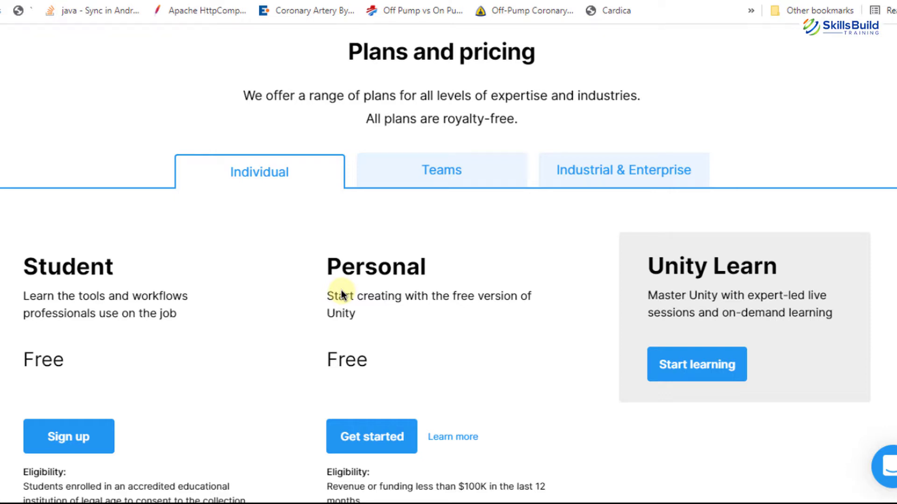
click(366, 436)
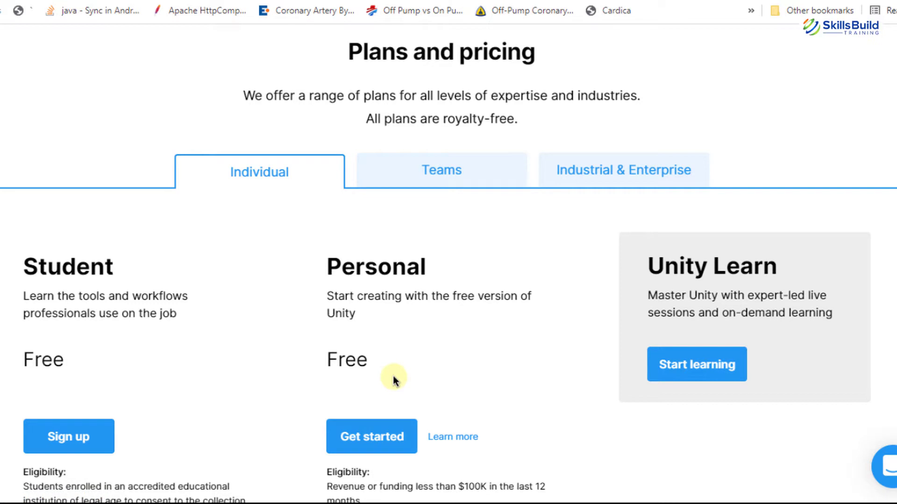
click(450, 166)
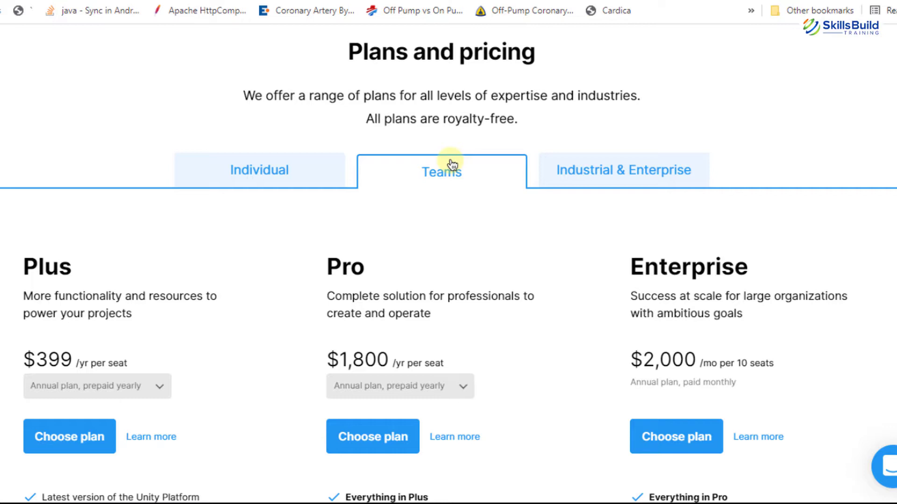
click(667, 164)
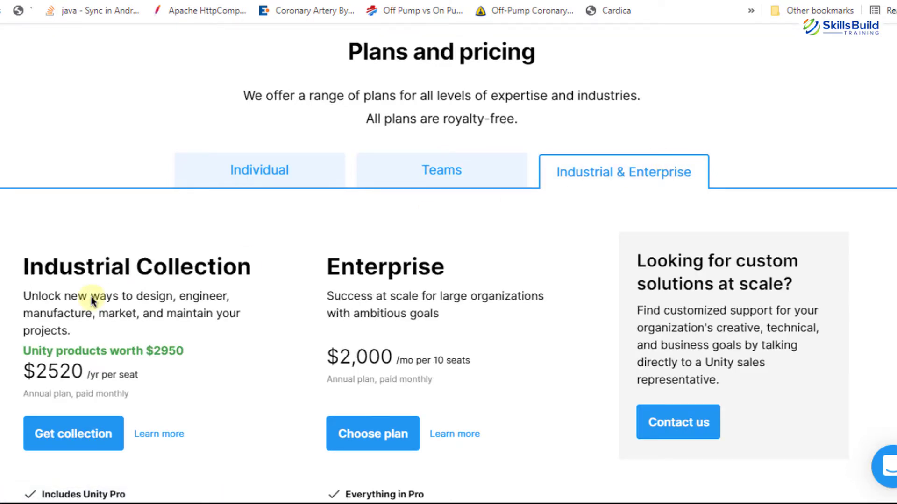
click(468, 156)
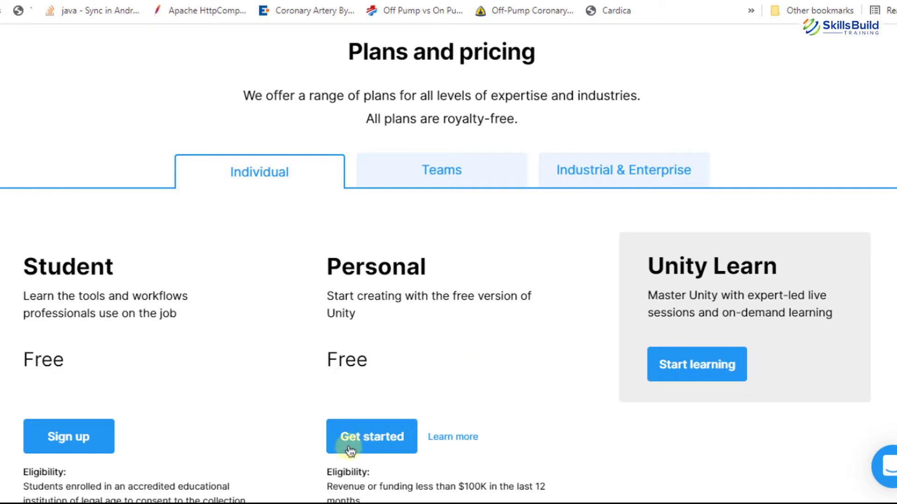
- Get started with the free Personal plan and open the download terms for first-time users
click(350, 449)
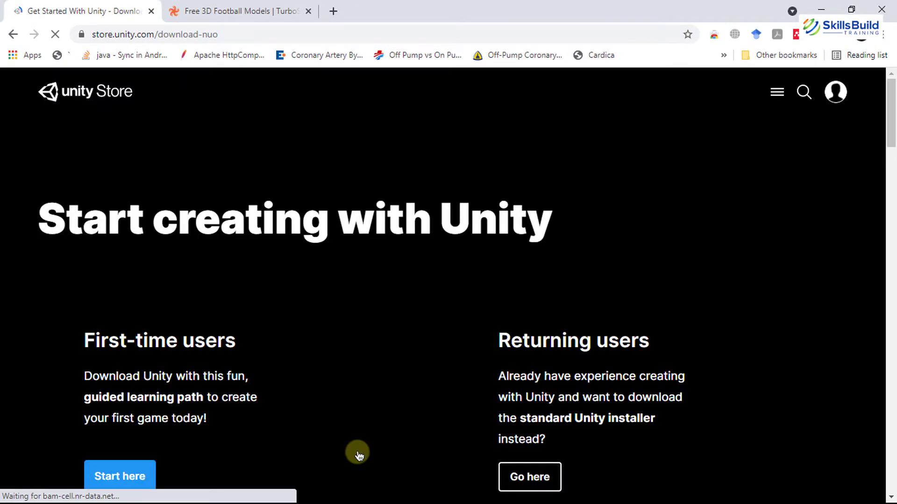
scroll(359, 456, down, 2)
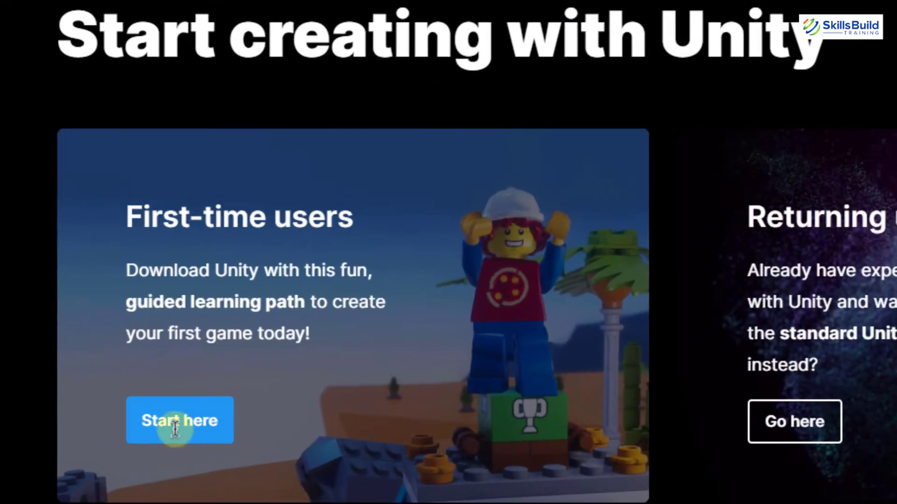
click(168, 430)
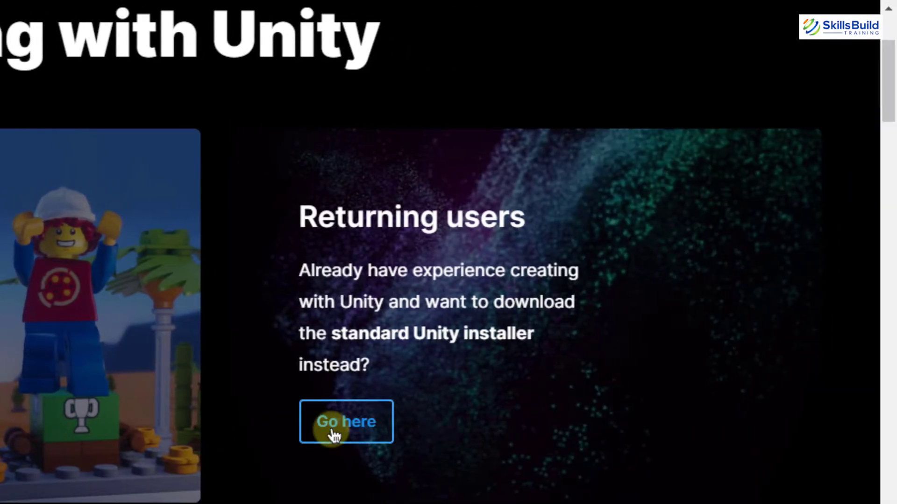
click(334, 436)
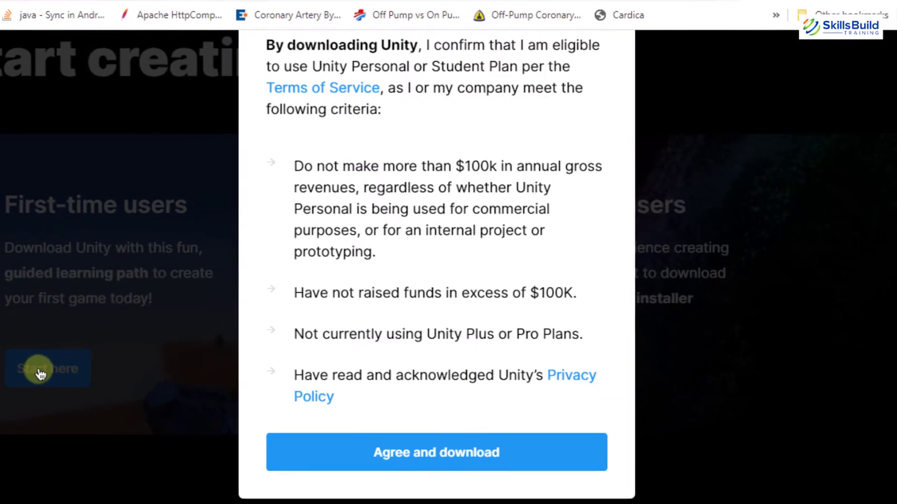
- Review and agree to the Unity download terms, but cancel saving UnityHubSetup.exe
scroll(457, 156, up, 3)
scroll(458, 156, down, 3)
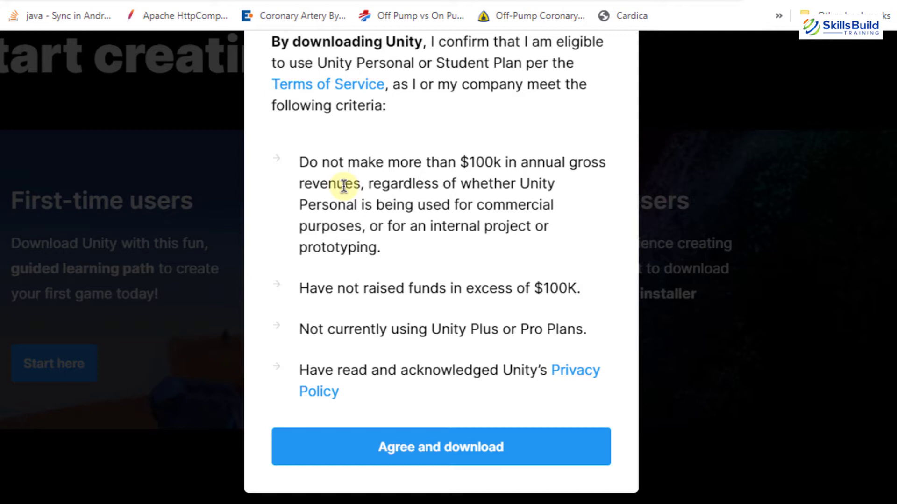
click(436, 433)
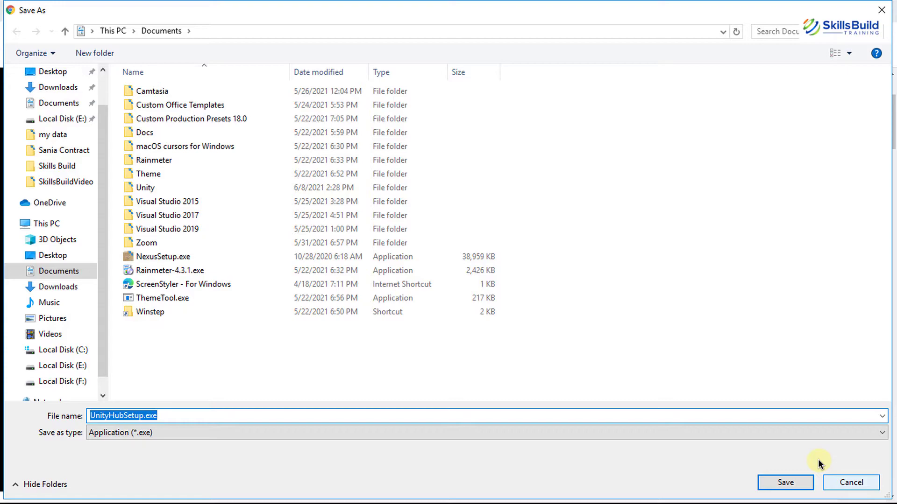
click(840, 481)
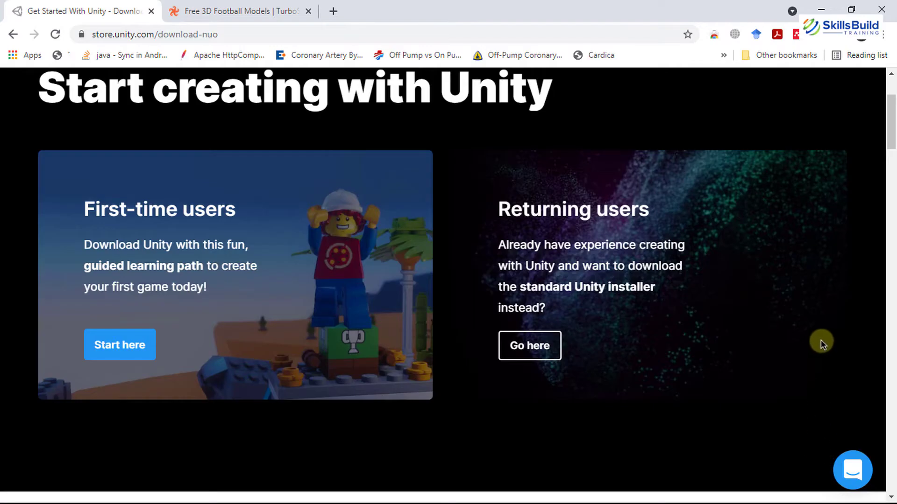
- Minimize the browser, search Windows for "unity" and launch the Unity app
click(821, 10)
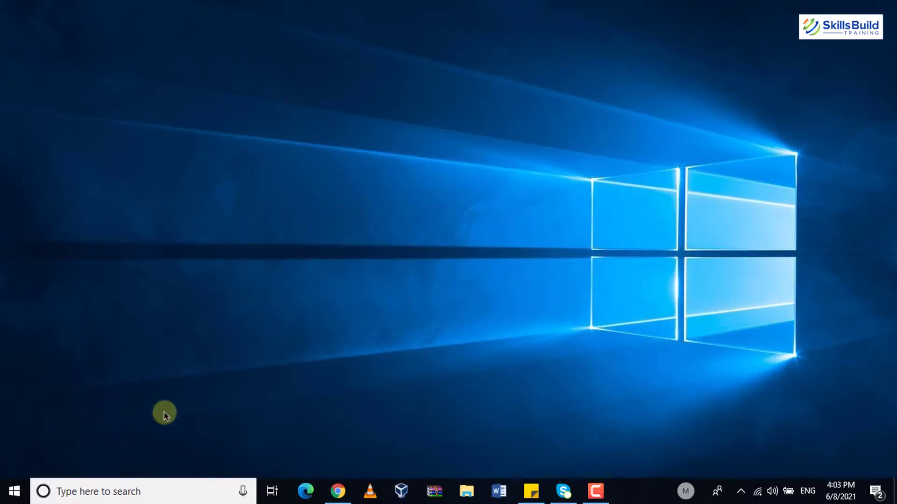
click(14, 492)
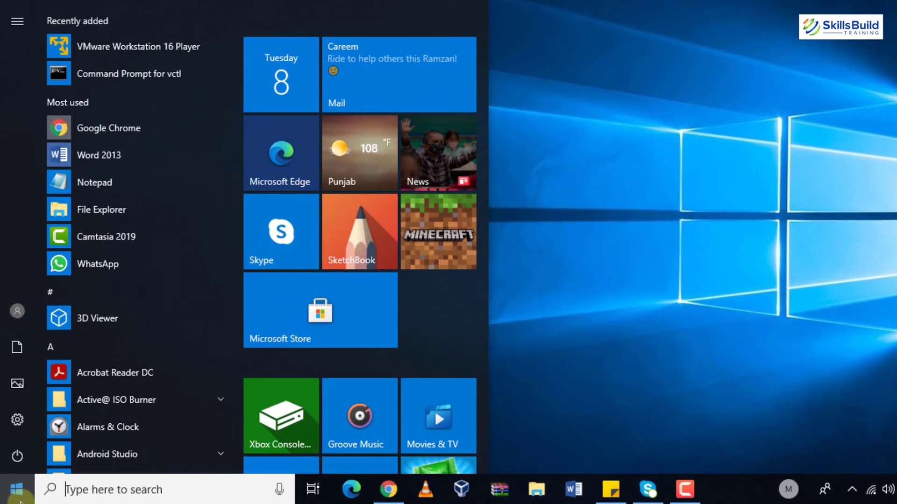
text(unity)
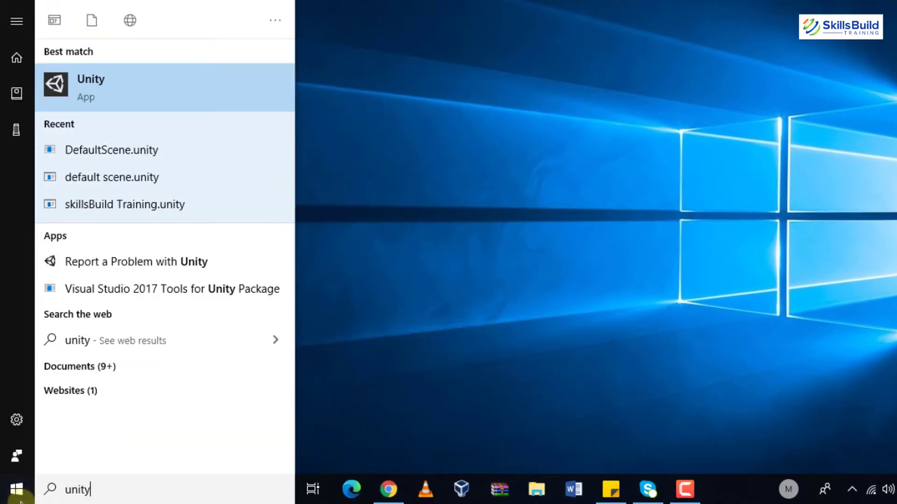
click(128, 86)
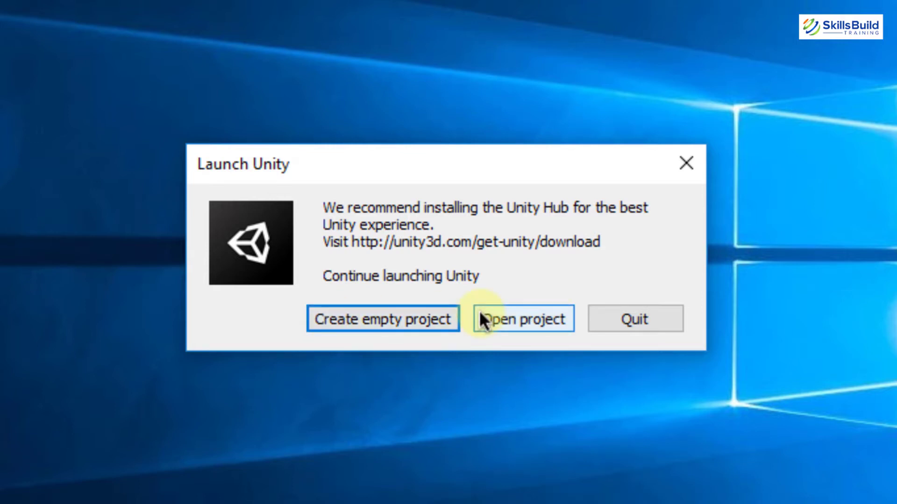
- Create an empty project inside the Unity folder in Documents
click(409, 323)
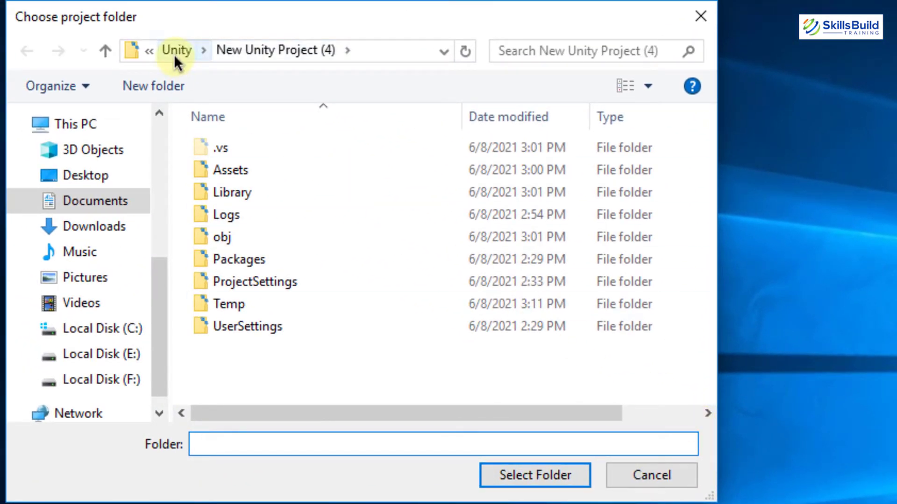
click(175, 50)
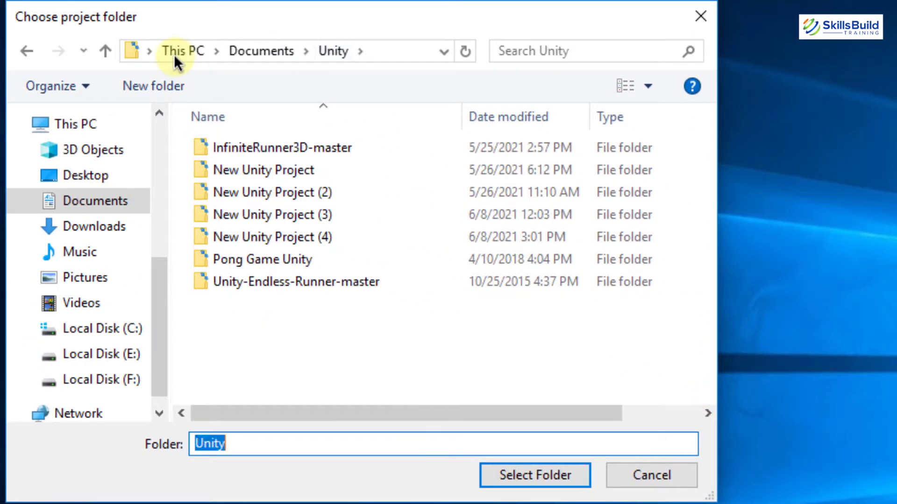
click(503, 475)
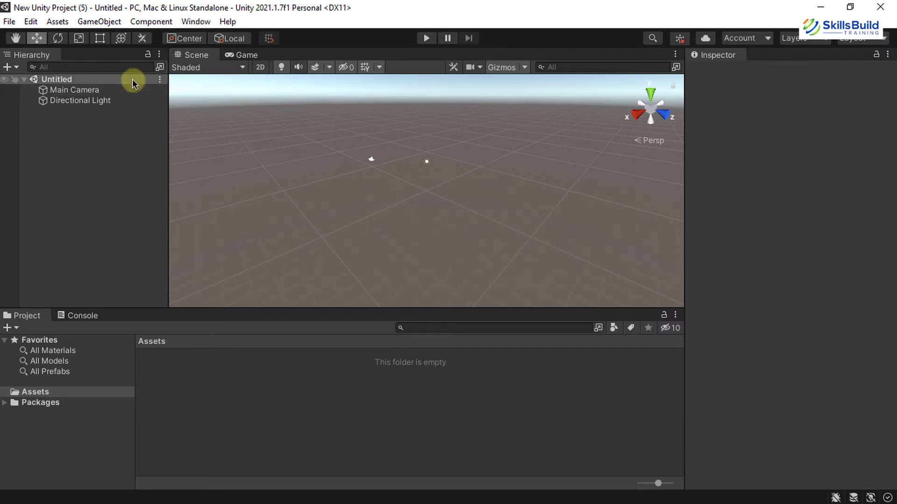
- Save the untitled scene as DefaultScene in the project's Assets folder
click(109, 79)
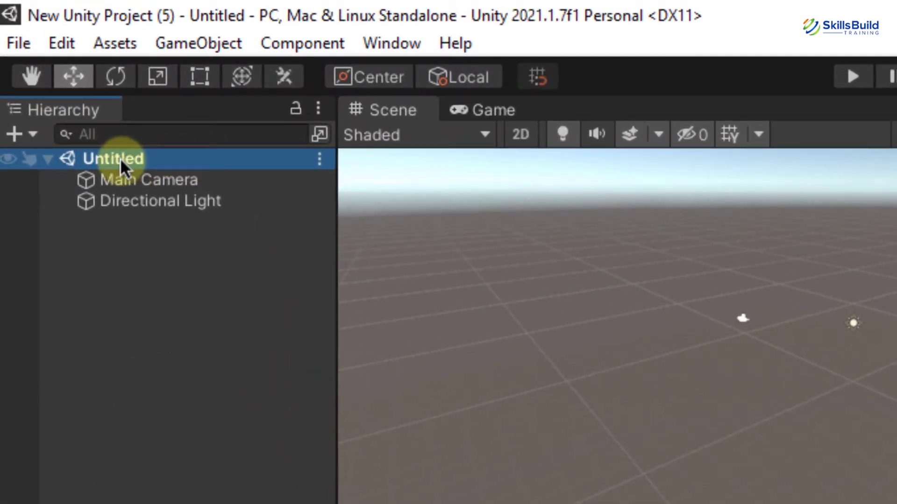
right_click(120, 158)
click(157, 216)
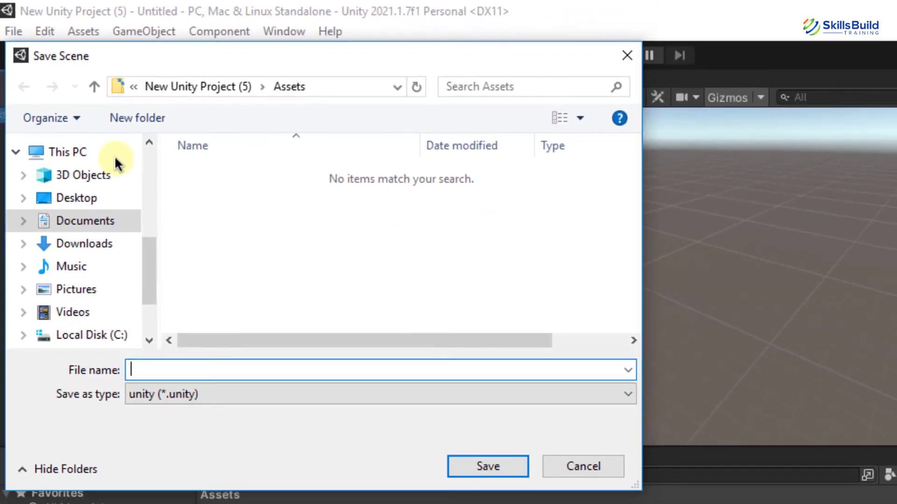
text(DefaultScene)
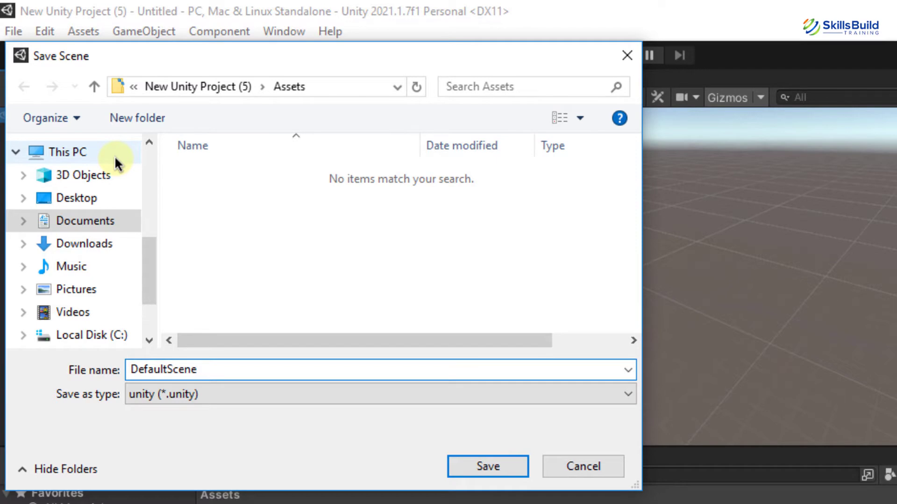
key(Return)
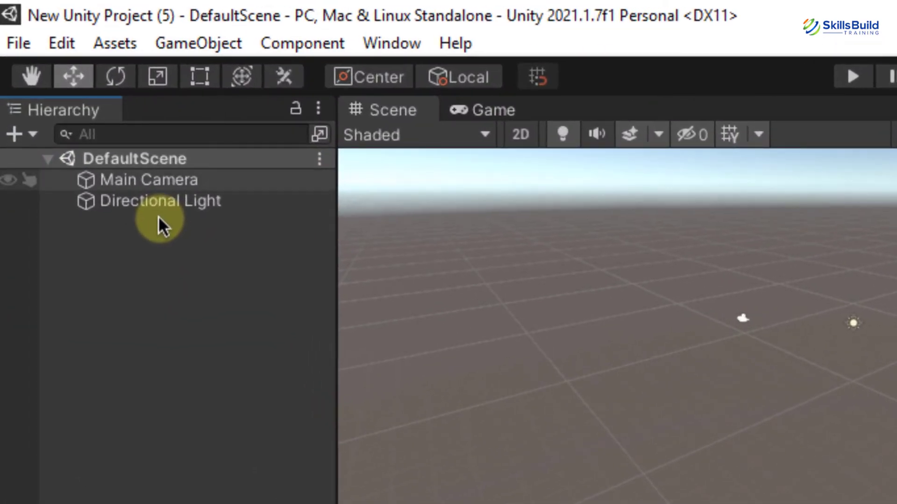
- Select the Main Camera and the Directional Light in turn, ending on the Main Camera to examine its properties
click(186, 178)
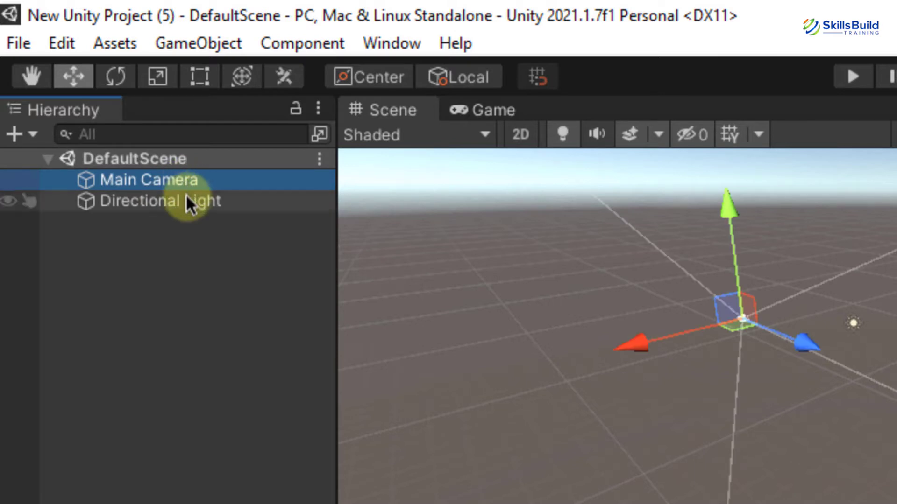
click(185, 195)
key(ctrl+z)
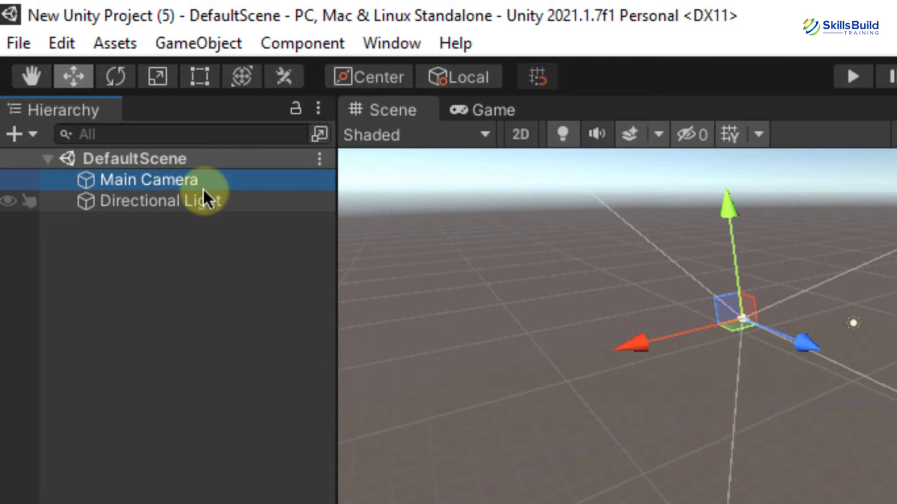
click(206, 192)
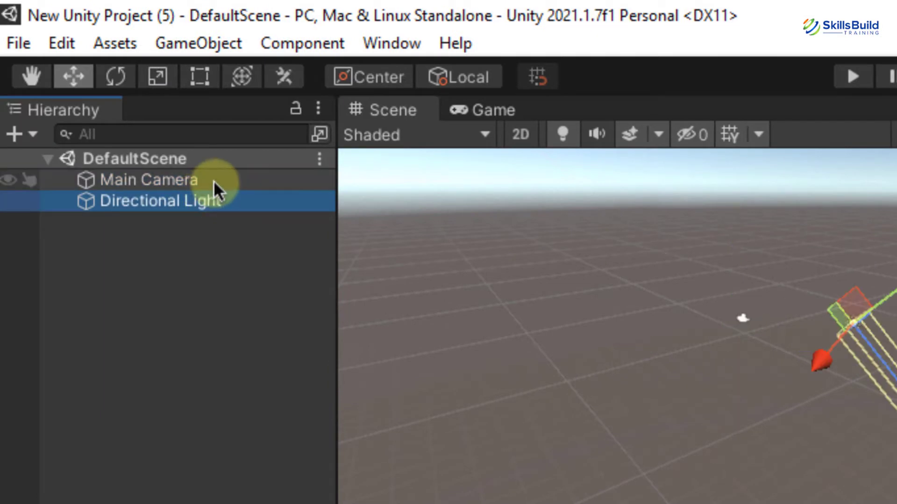
click(214, 180)
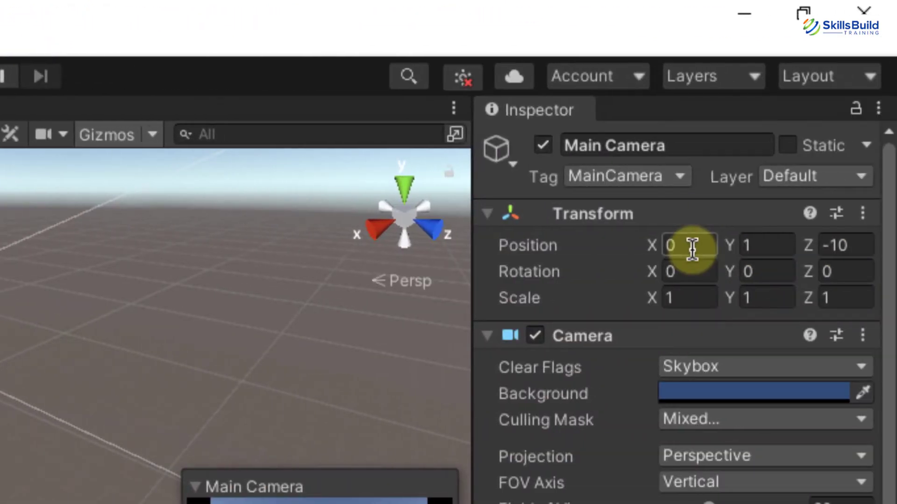
- Go through the X values of the Main Camera's position, rotation and scale in its Transform
click(692, 249)
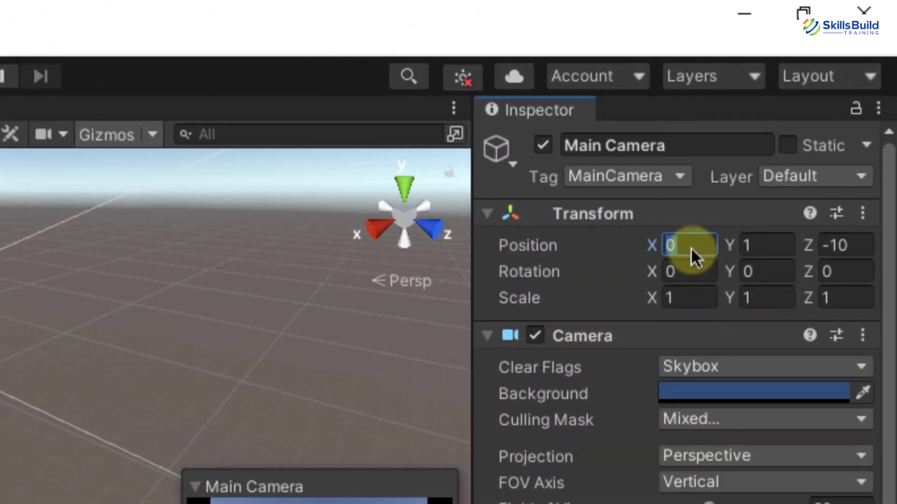
click(692, 278)
click(697, 297)
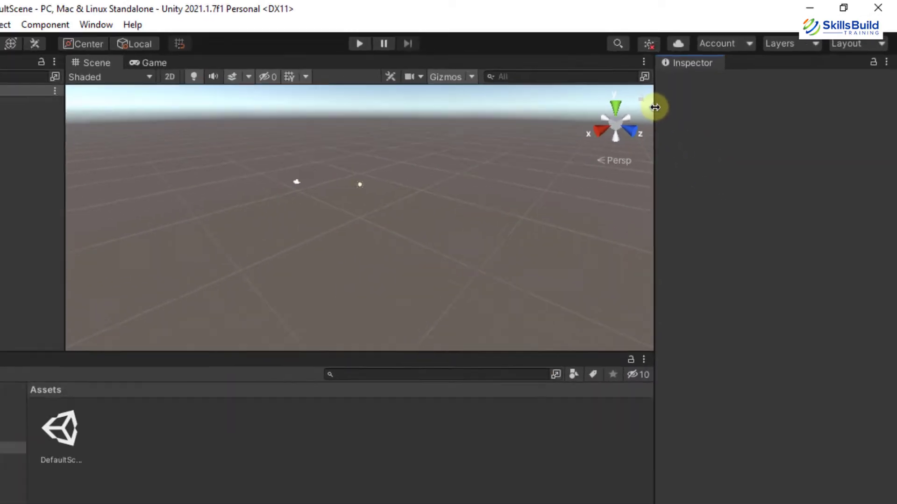
- Widen the Inspector across most of the Scene view, and restore the editor's Default layout
drag(472, 186, 134, 202)
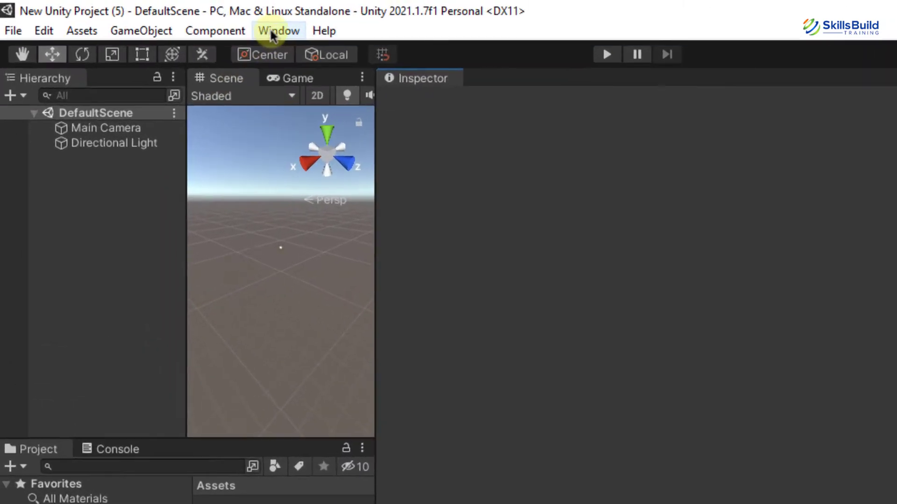
click(192, 20)
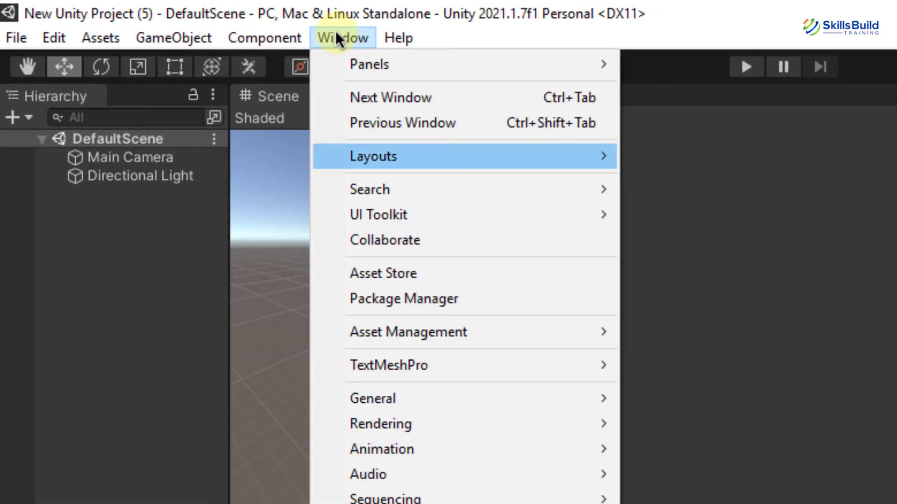
mouse_move(373, 157)
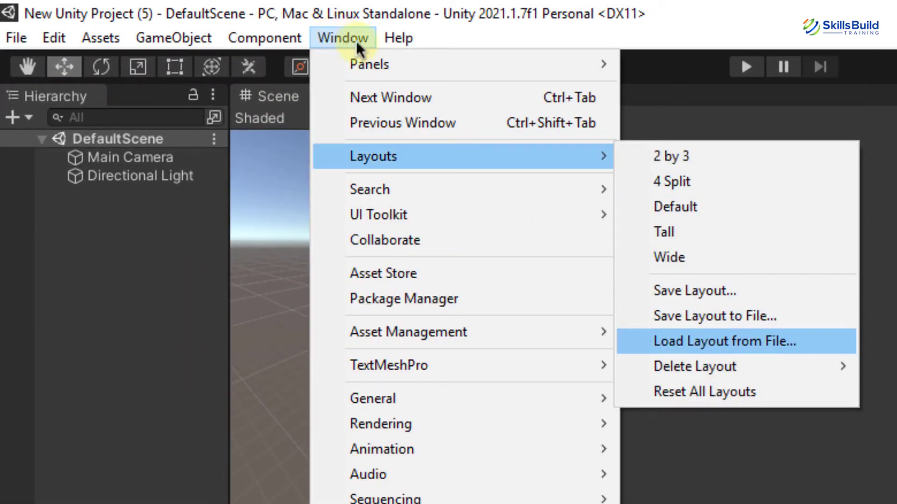
click(708, 212)
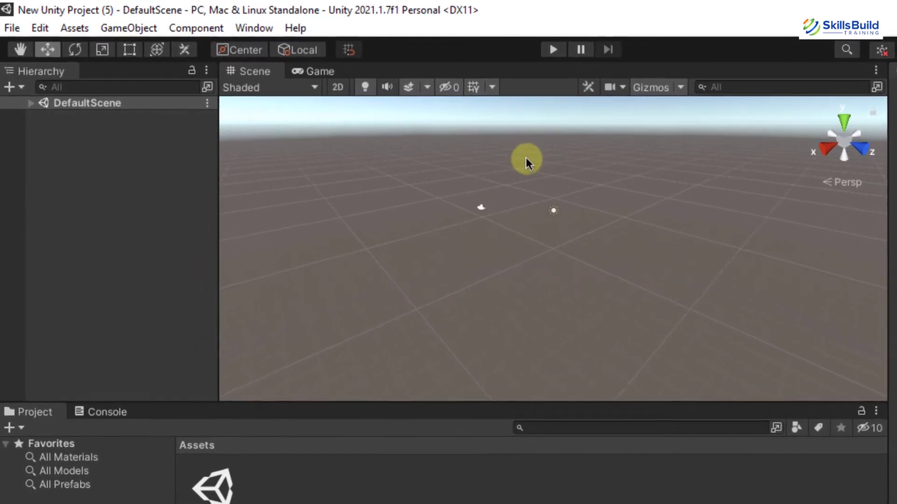
- Add a 3D Sphere to DefaultScene and select it in the Scene view
scroll(527, 158, up, 5)
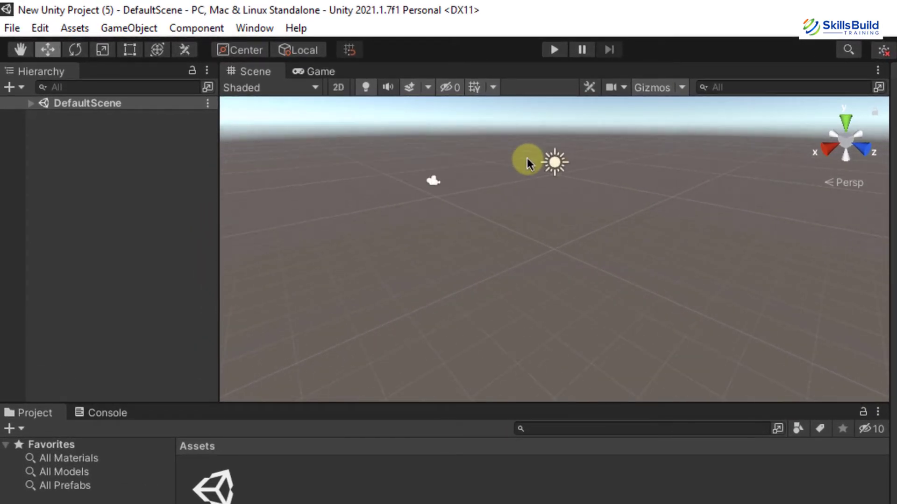
scroll(527, 159, up, 2)
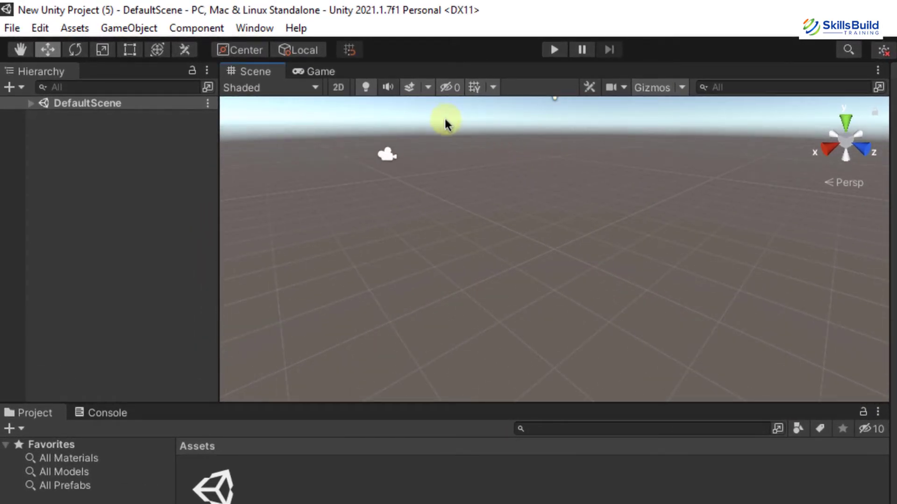
drag(444, 119, 629, 280)
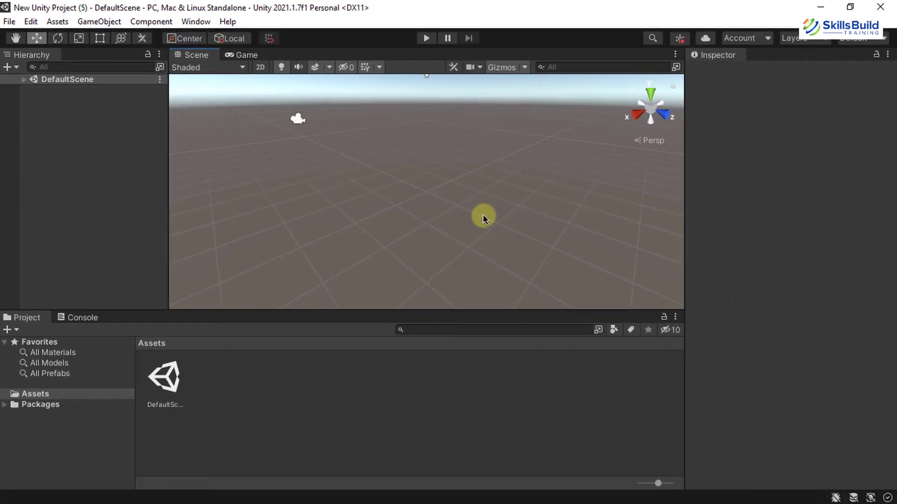
click(94, 22)
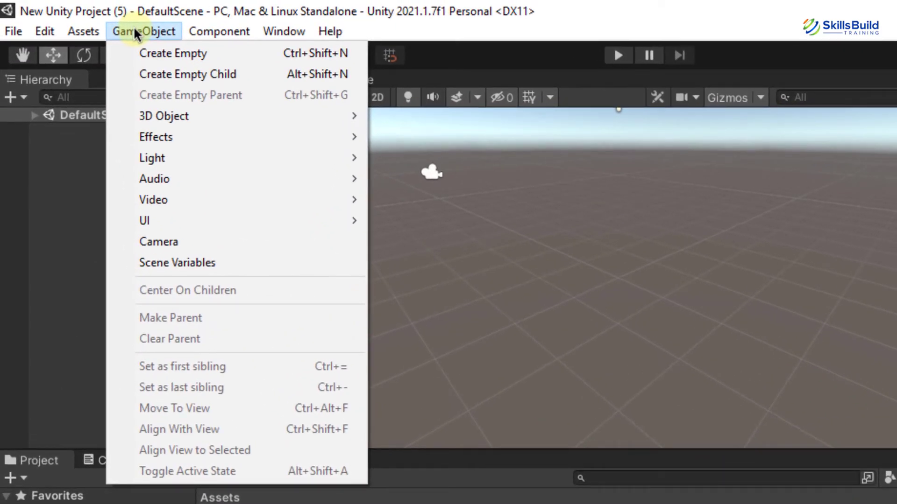
key(Down)
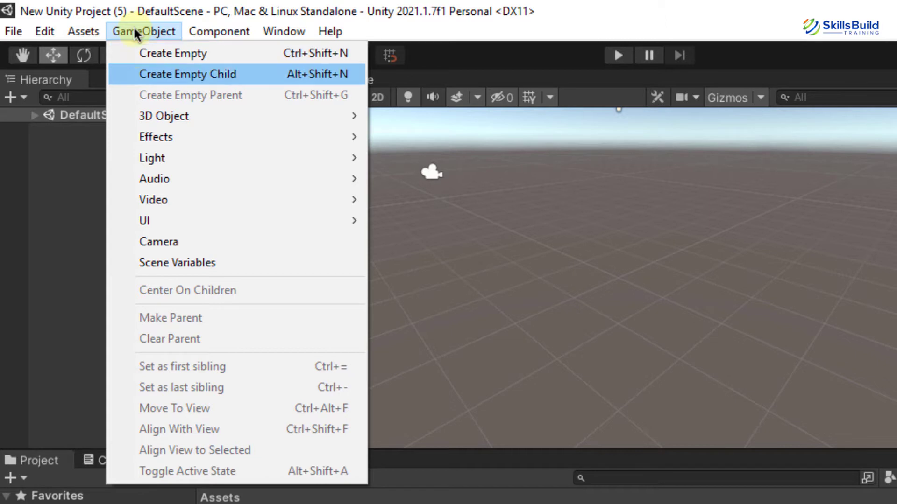
mouse_move(192, 121)
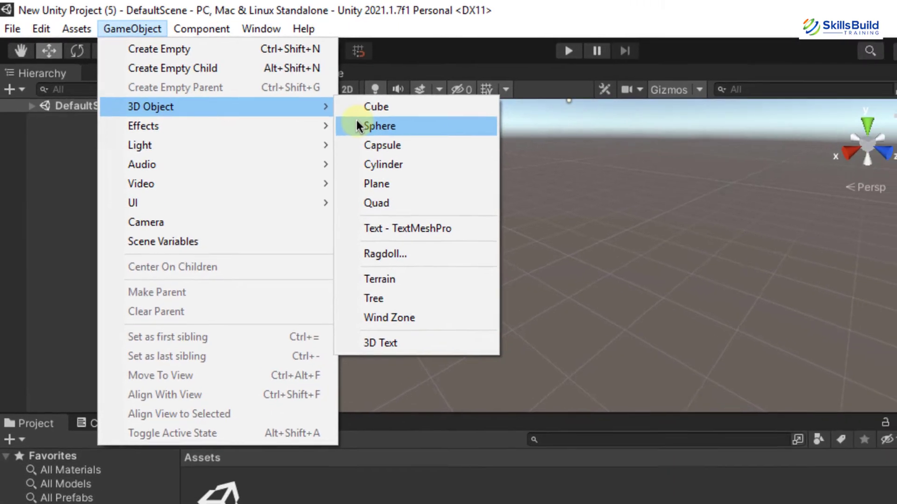
click(402, 137)
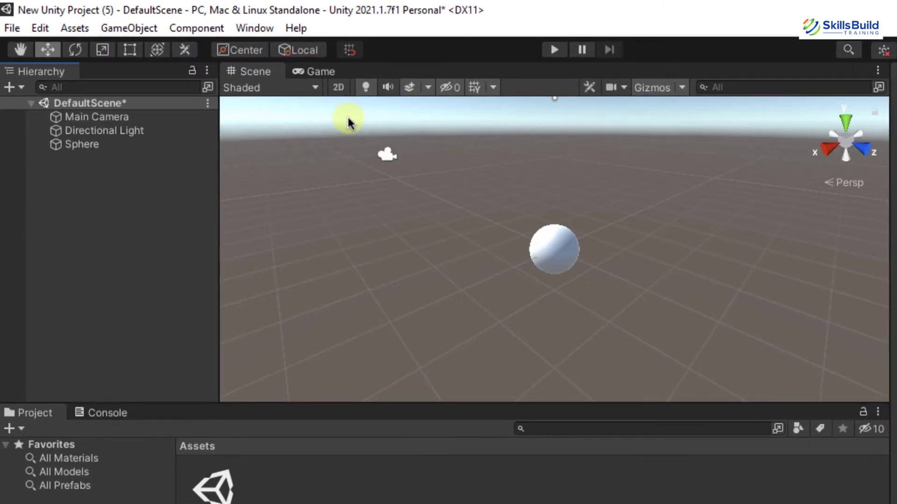
click(543, 252)
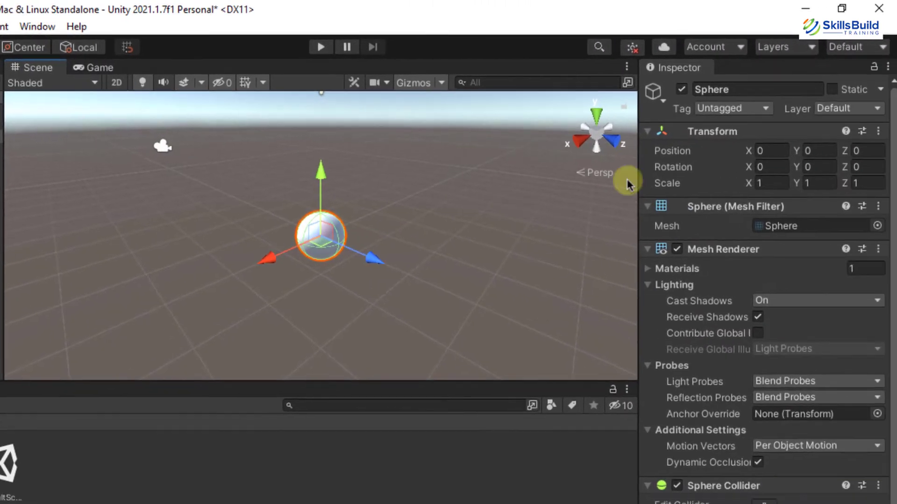
- Try X positions of 1 and 11 on the sphere, clear the value, and go on to its Y and Z positions
click(772, 151)
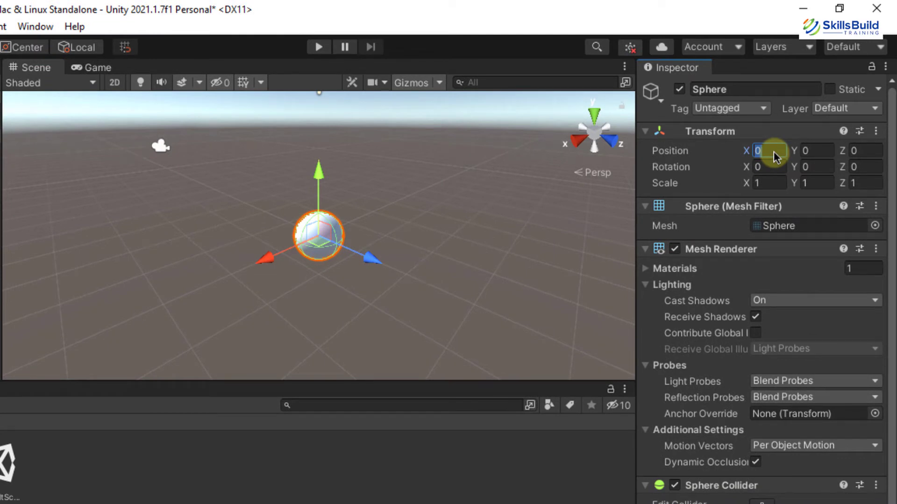
key(BackSpace)
text(1)
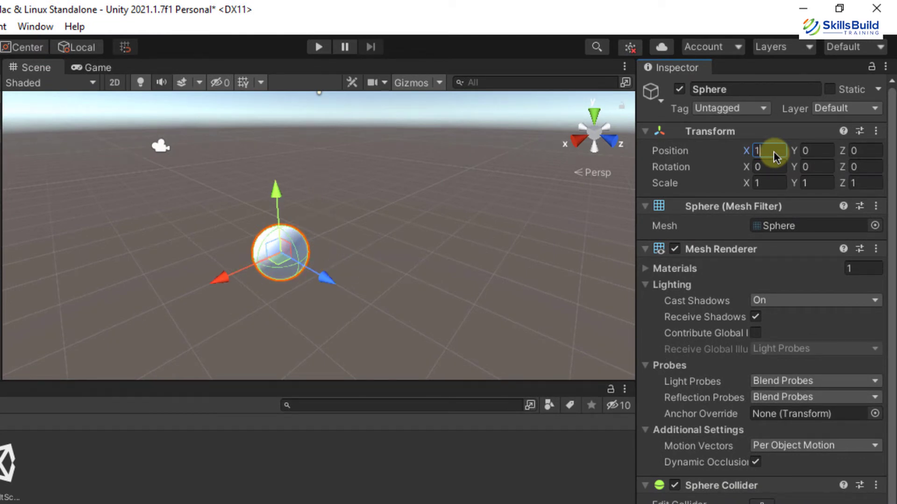
text(1)
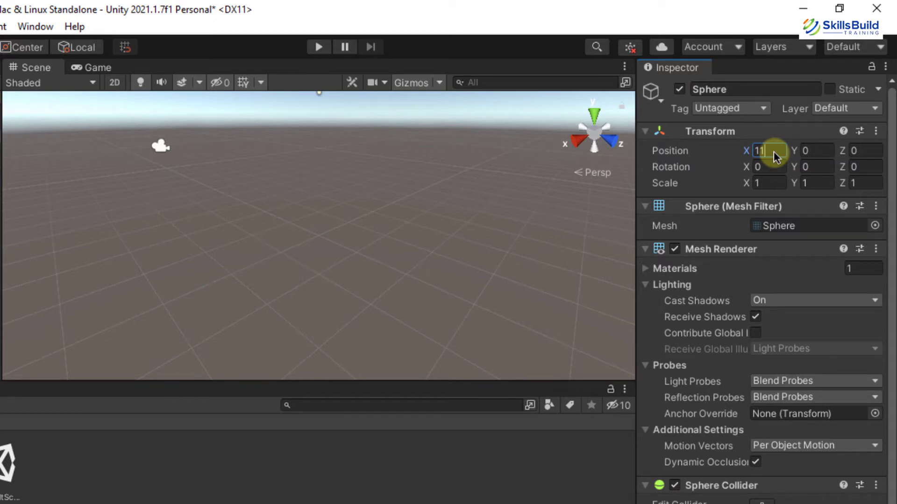
key(BackSpace)
key(BackSpace)
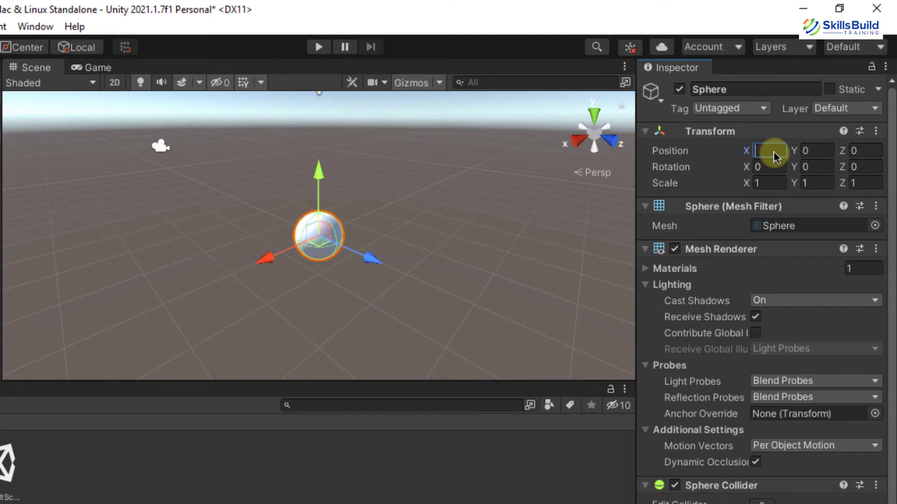
click(815, 150)
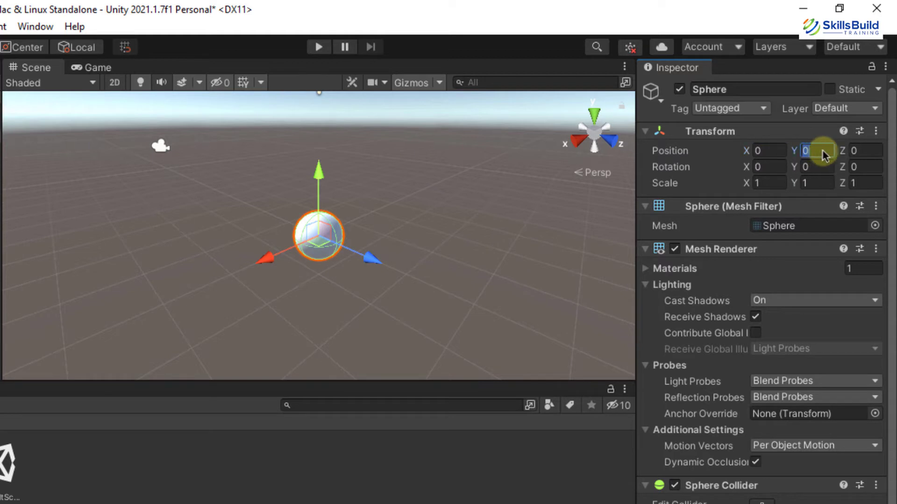
key(Tab)
- Set the sphere's rotation to X 20, Y 20 and Z 100
click(760, 167)
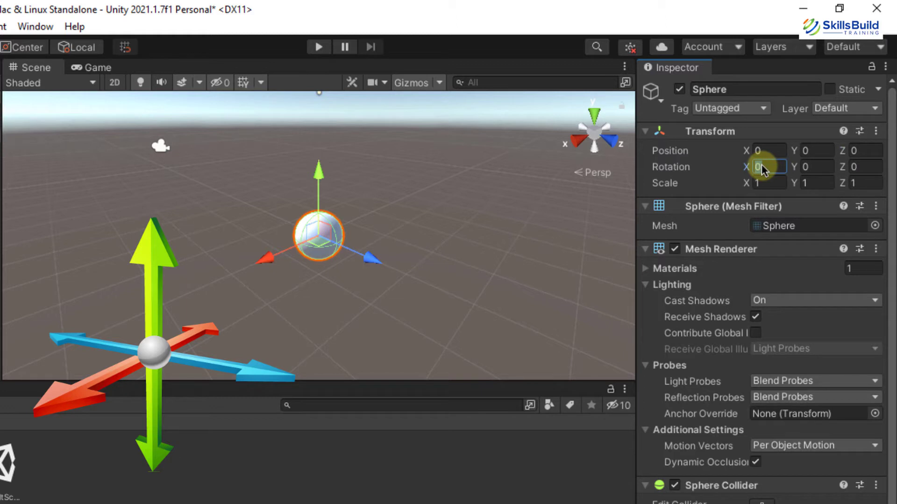
text(20)
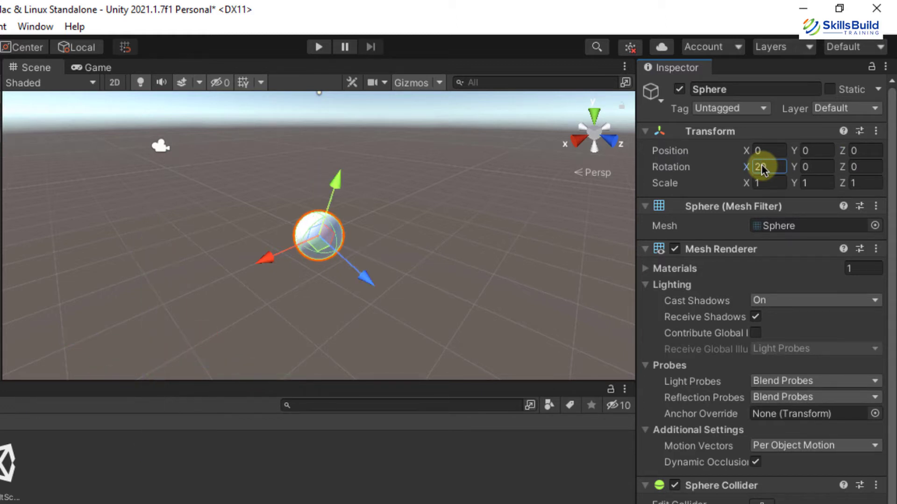
key(Tab)
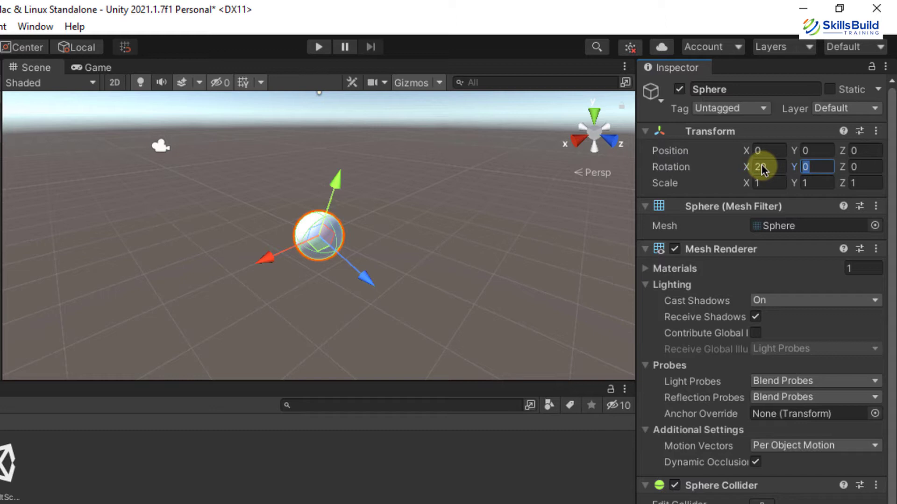
text(20)
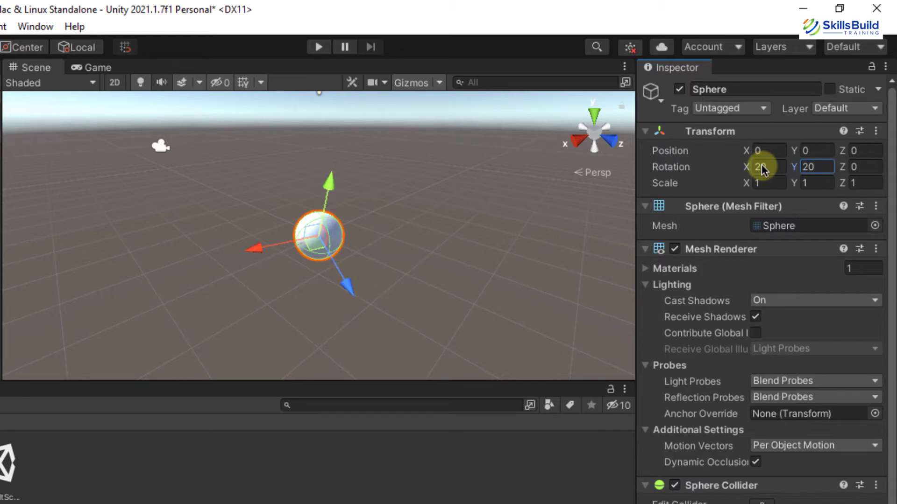
click(869, 169)
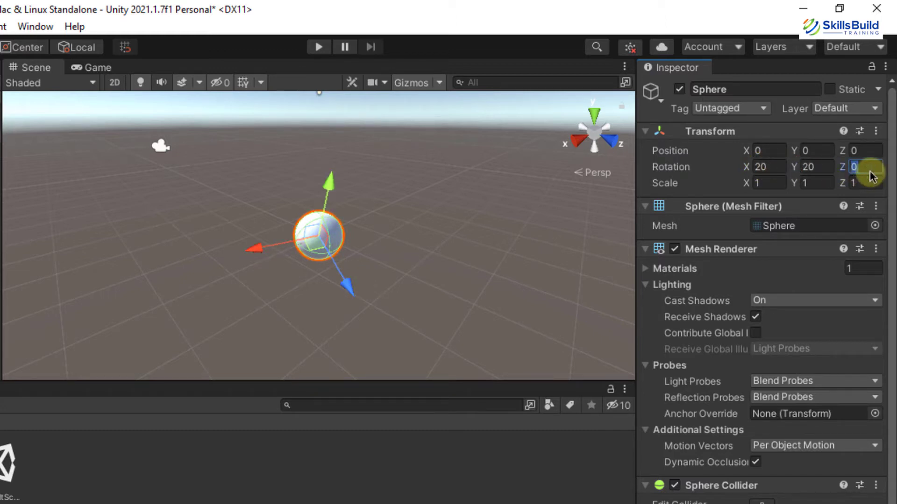
text(100)
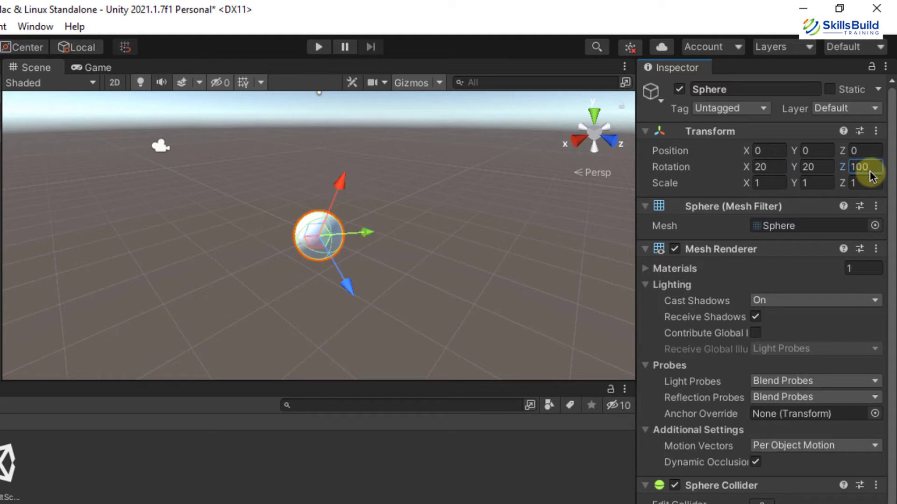
- Try an X scale of 3 on the sphere, go on to its Y scale, and look over its other components
key(Tab)
text(3)
click(808, 184)
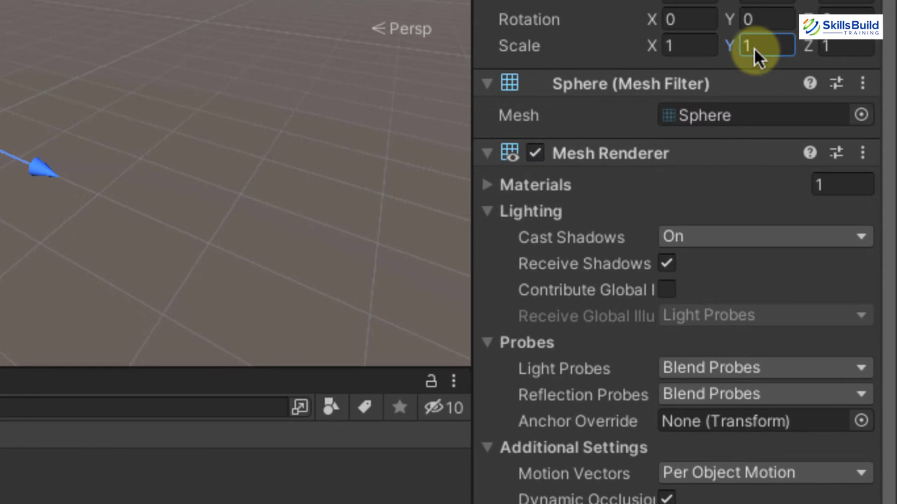
scroll(580, 427, down, 5)
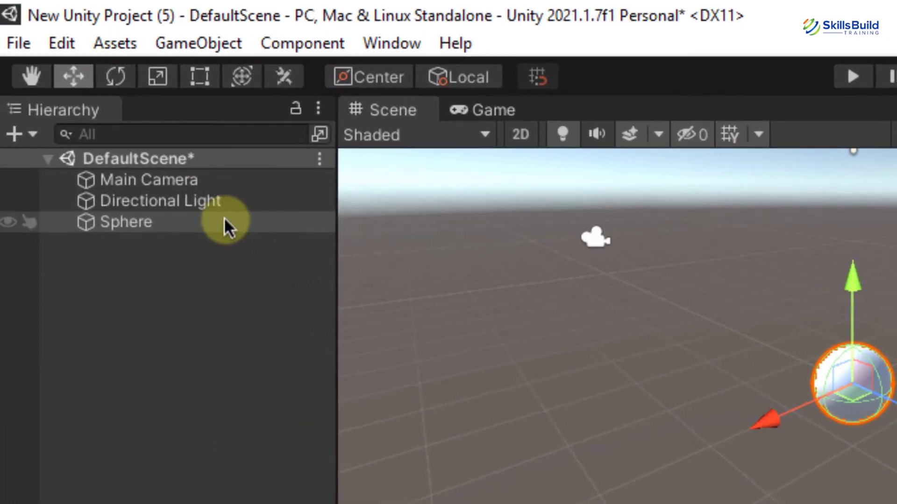
- Delete the sphere and add a 3D Cube to the scene in its place
click(226, 225)
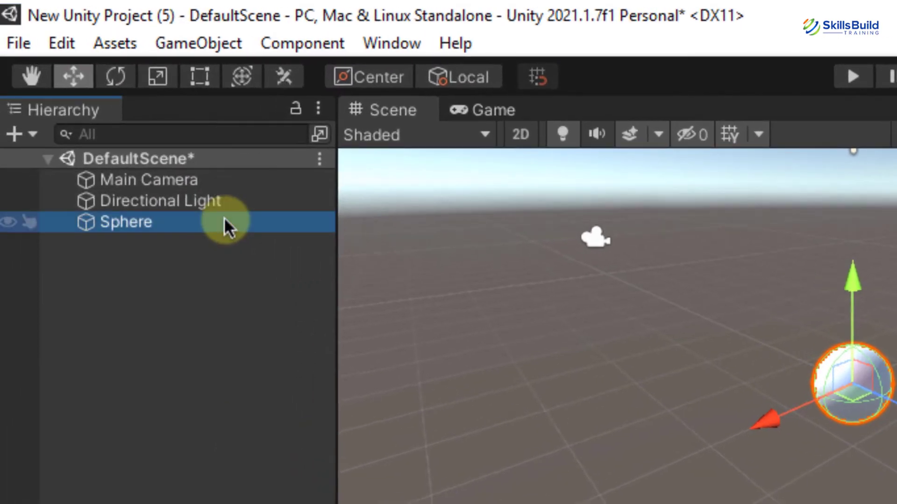
key(Delete)
click(223, 37)
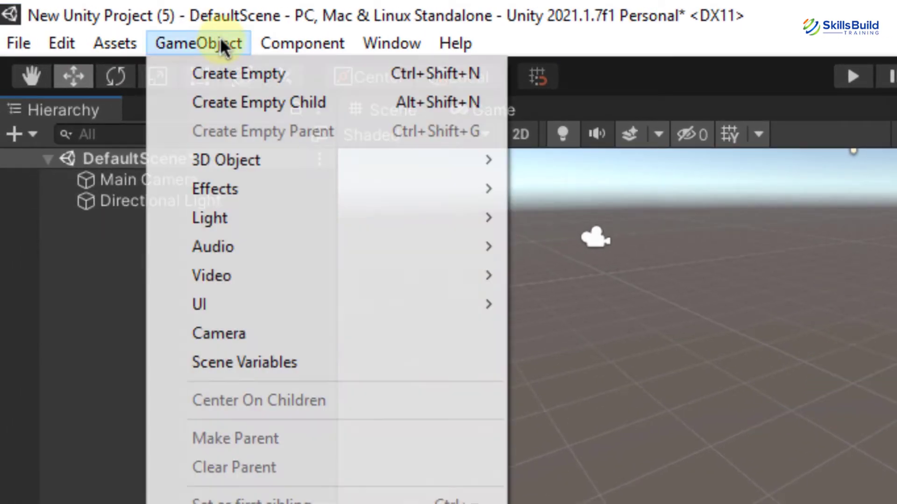
mouse_move(327, 160)
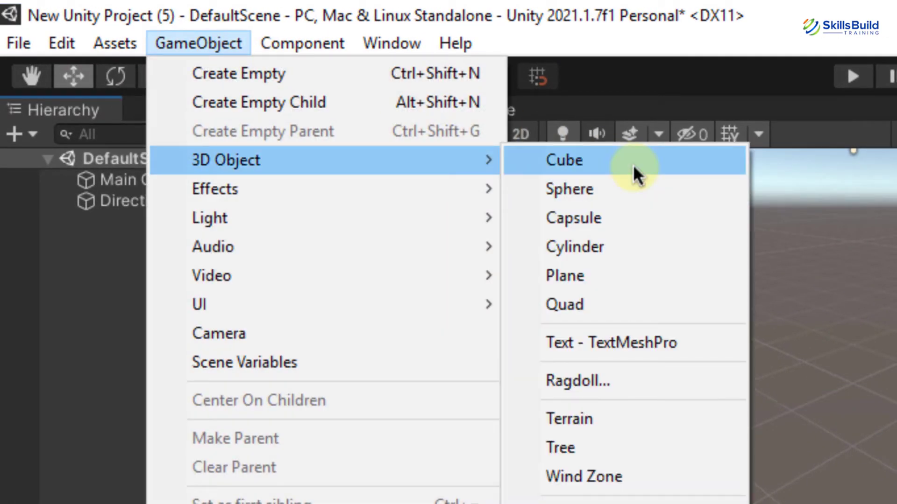
click(632, 164)
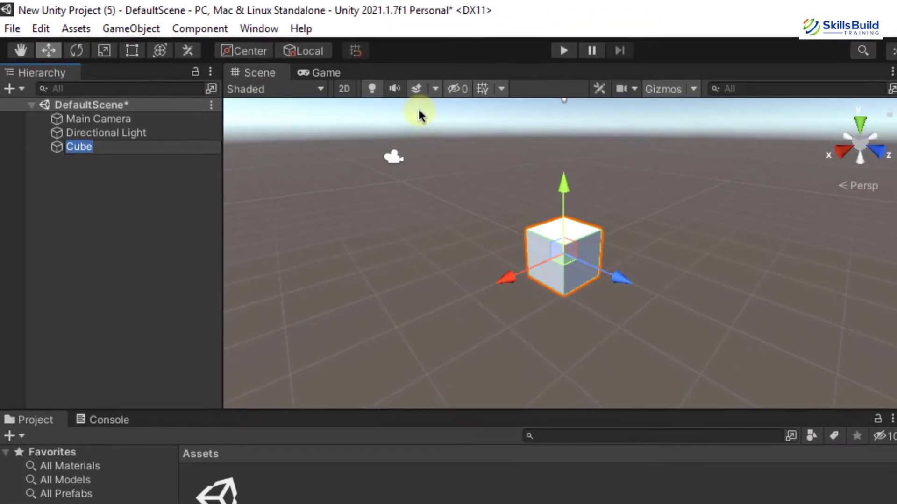
- Use the Move tool to raise the cube along its Y axis and shift it along its X axis
click(48, 50)
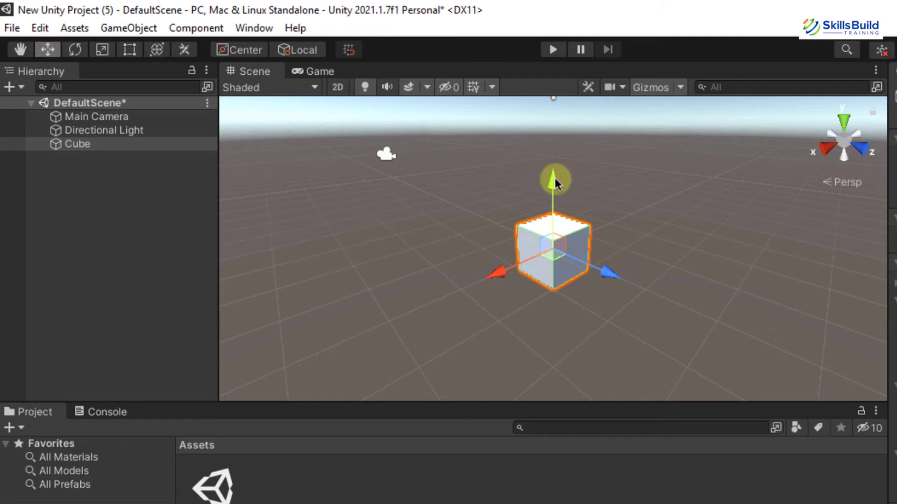
drag(555, 181, 557, 123)
drag(494, 214, 462, 287)
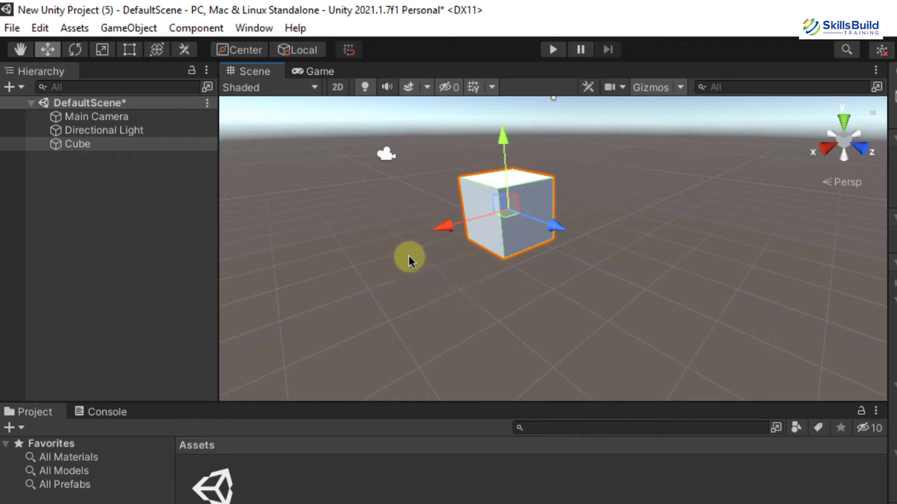
- Use the Rotate tool to turn the cube slightly in the Scene view
click(76, 50)
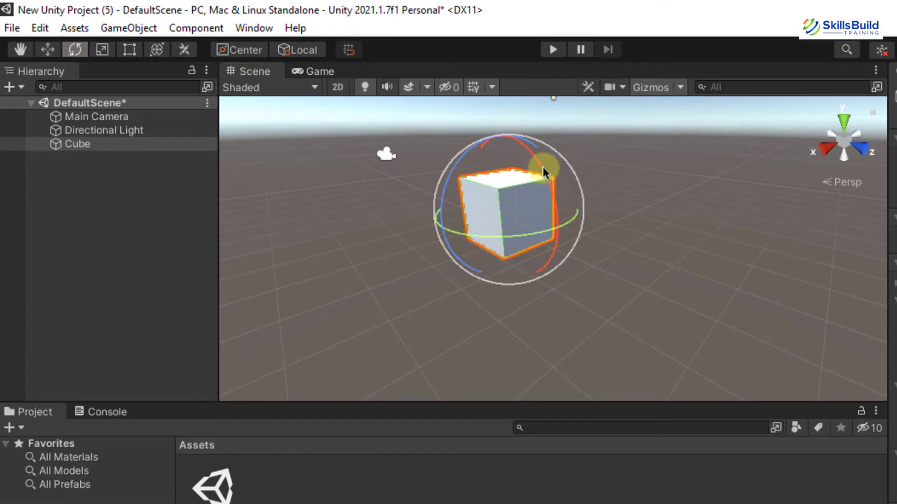
mouse_move(543, 167)
mouse_down()
mouse_move(534, 199)
mouse_move(541, 302)
mouse_move(526, 164)
mouse_up()
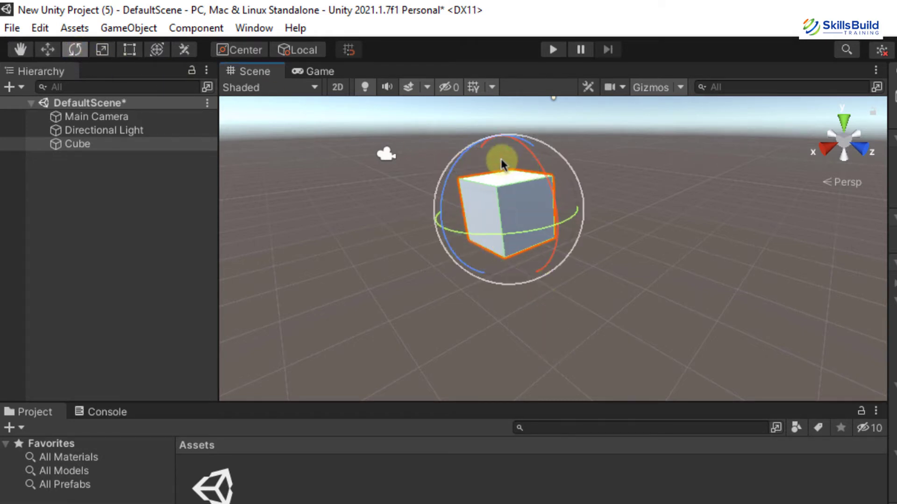
- Use the Scale tool to flatten the cube along Y and stretch it along Z and X into a wide floor slab
click(101, 49)
drag(500, 133, 517, 193)
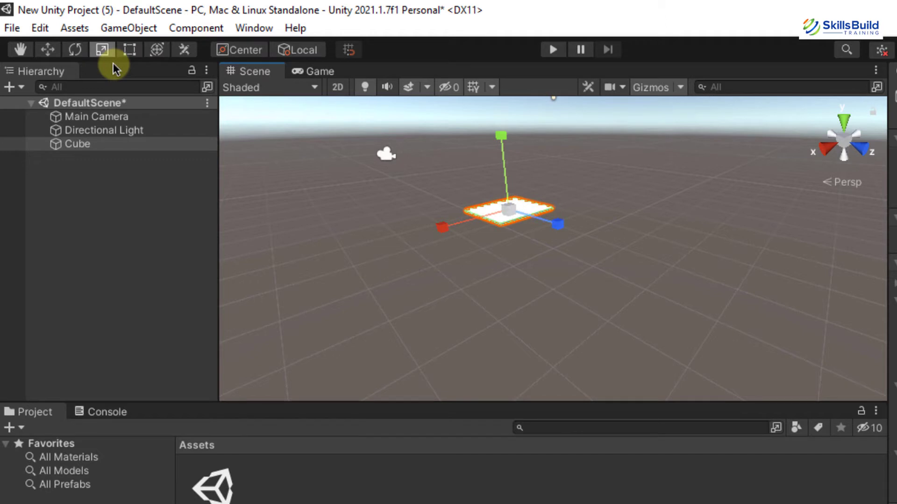
drag(558, 225, 761, 312)
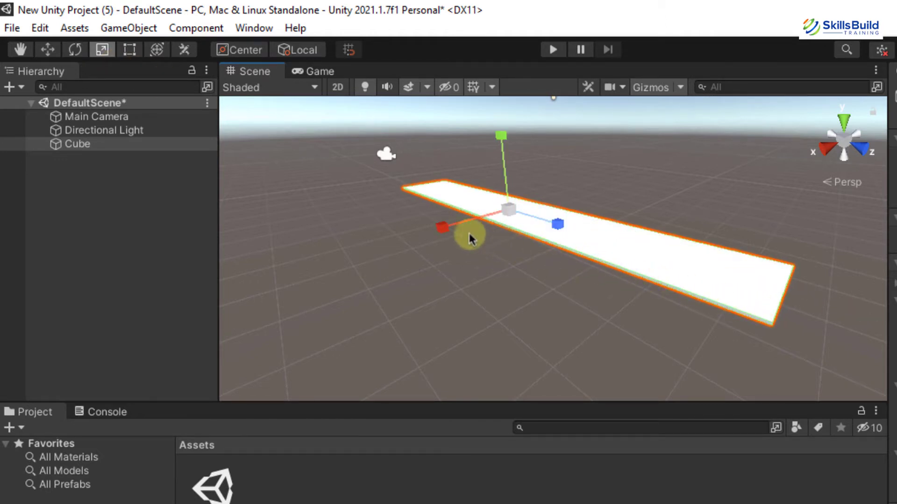
drag(442, 227, 274, 390)
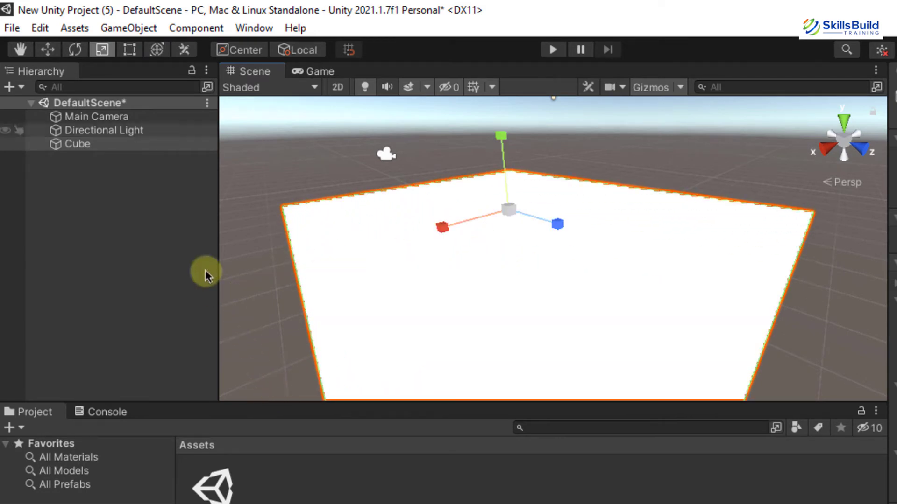
- Use the Move tool to raise the Main Camera and bring it forward along Z until the slab fills more of its preview
click(117, 118)
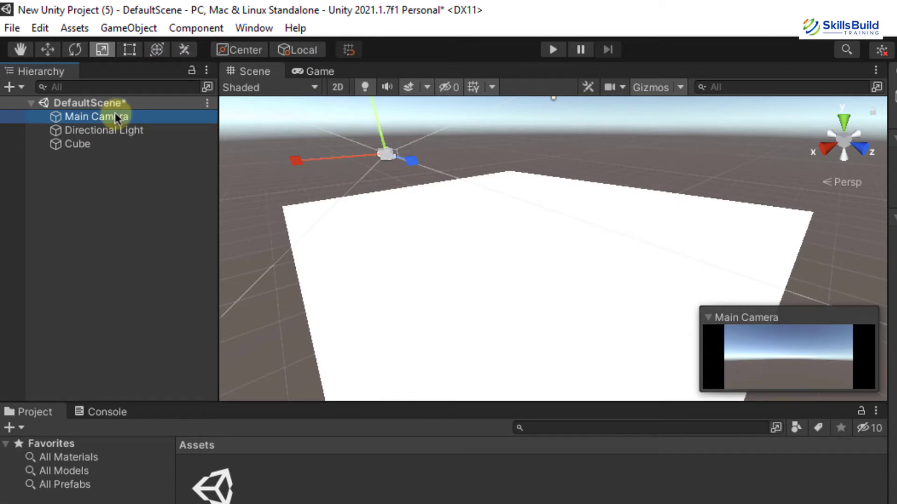
click(47, 50)
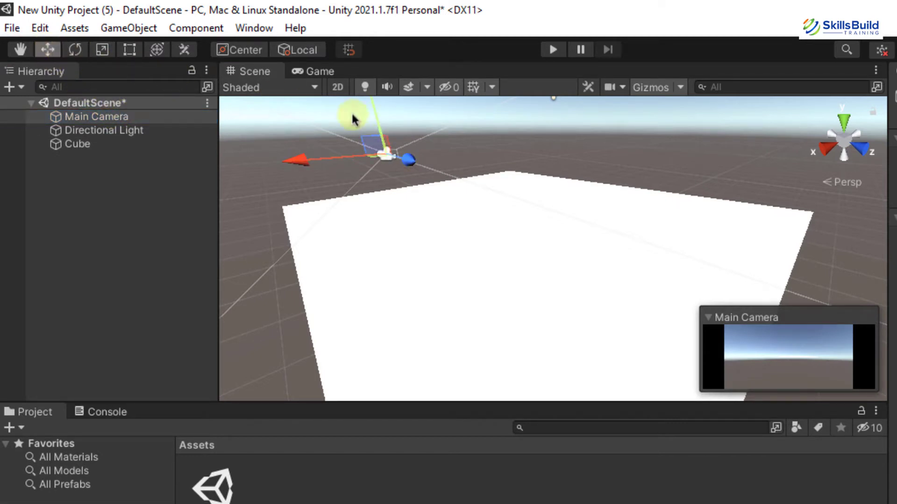
drag(386, 112, 415, 69)
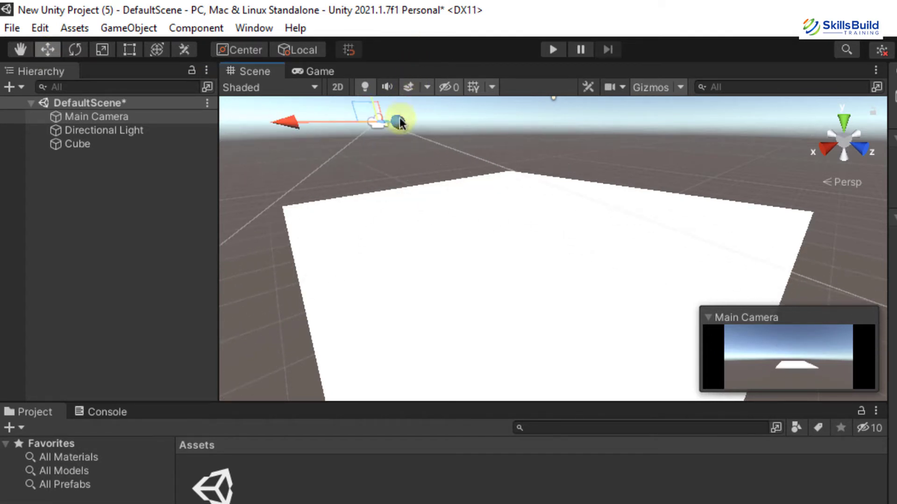
drag(400, 120, 478, 167)
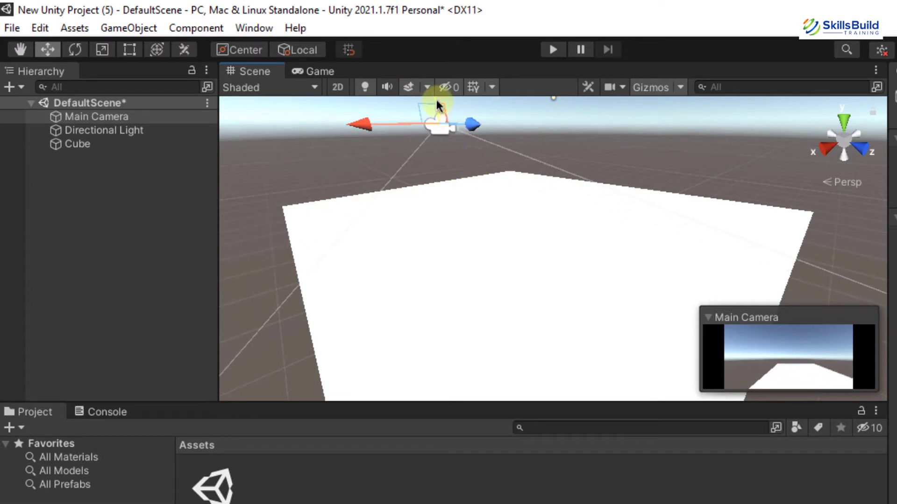
drag(435, 97, 438, 124)
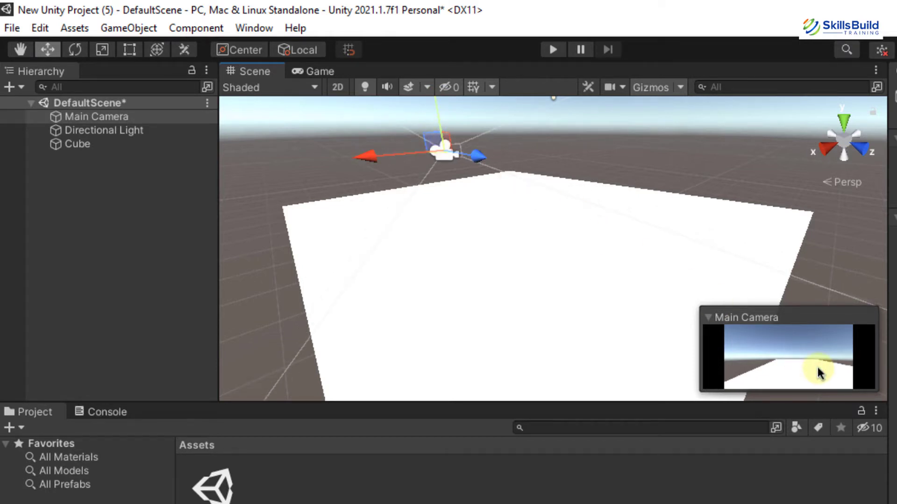
- Add a second 3D Cube to the scene and name it mucube
click(574, 297)
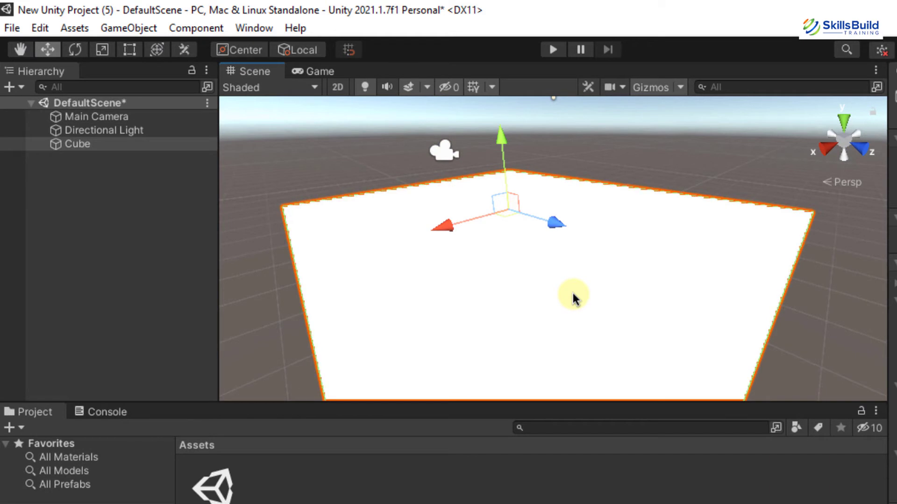
click(143, 30)
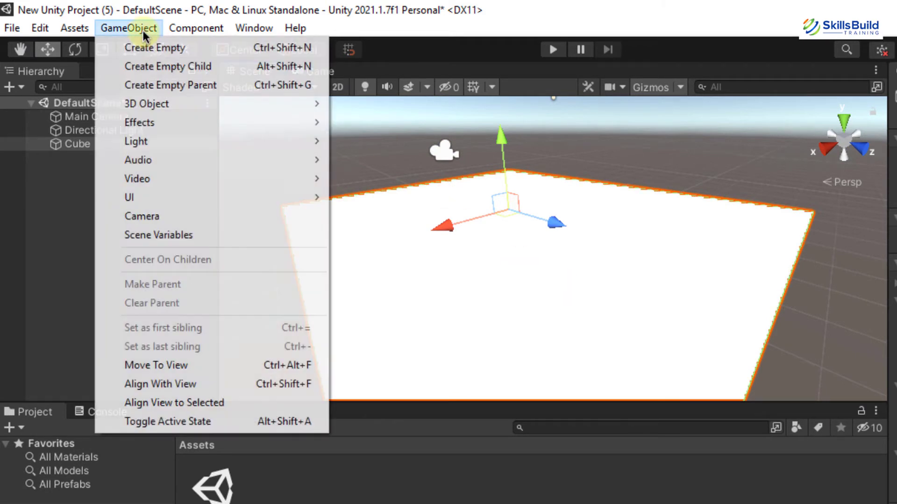
mouse_move(317, 103)
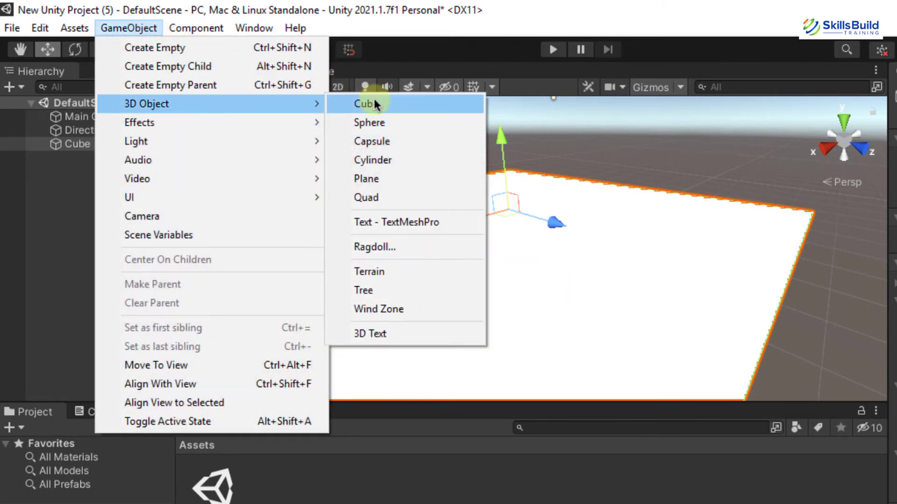
click(369, 104)
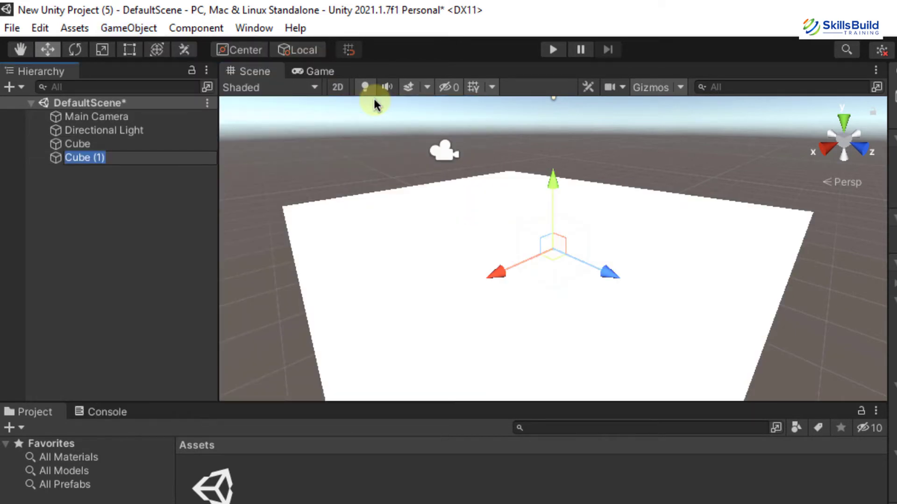
text(mucube)
key(Return)
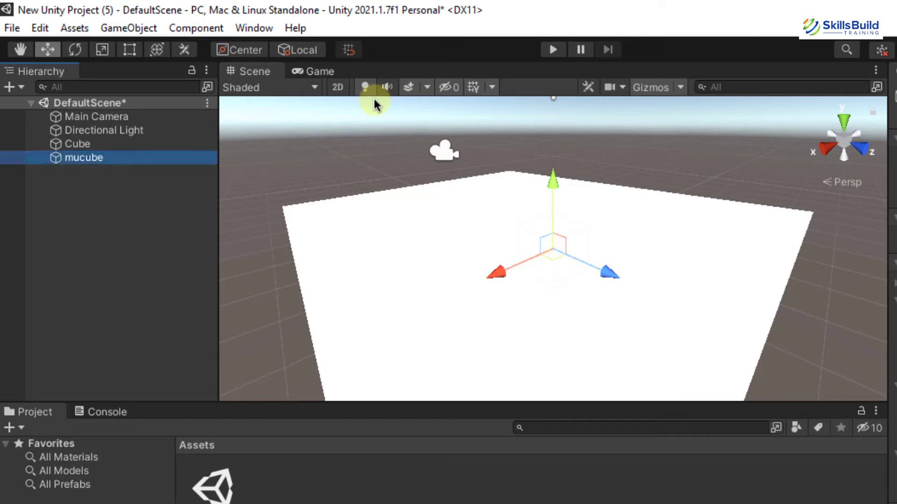
- Lift mucube above the slab and shift it back along its Z axis, and test the scene briefly in Play mode
drag(553, 180, 584, 61)
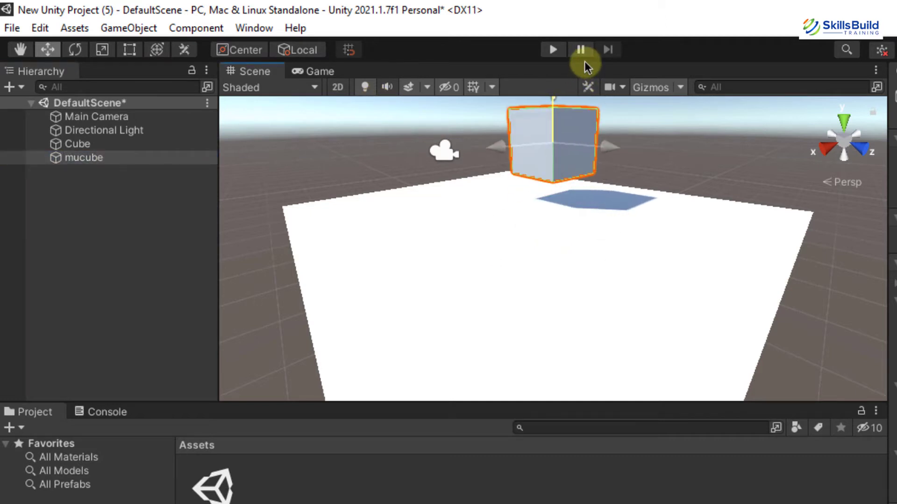
scroll(513, 263, down, 5)
drag(557, 111, 560, 68)
drag(601, 162, 529, 155)
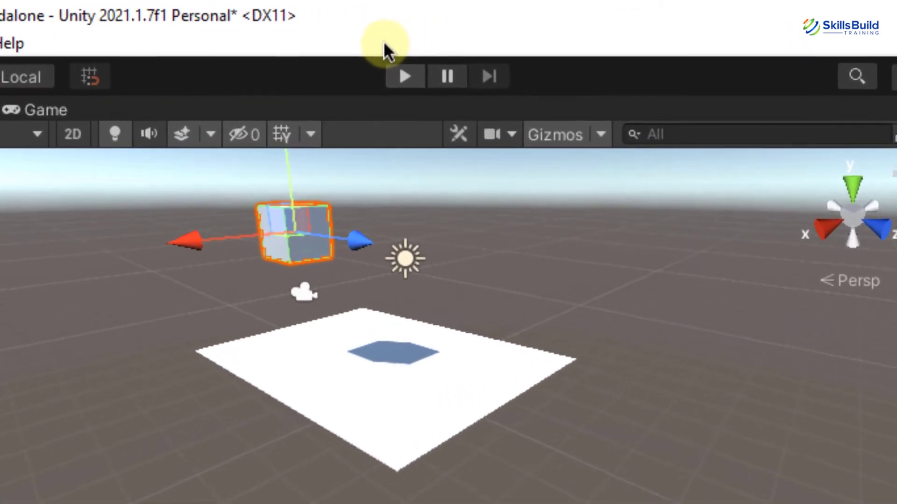
click(405, 80)
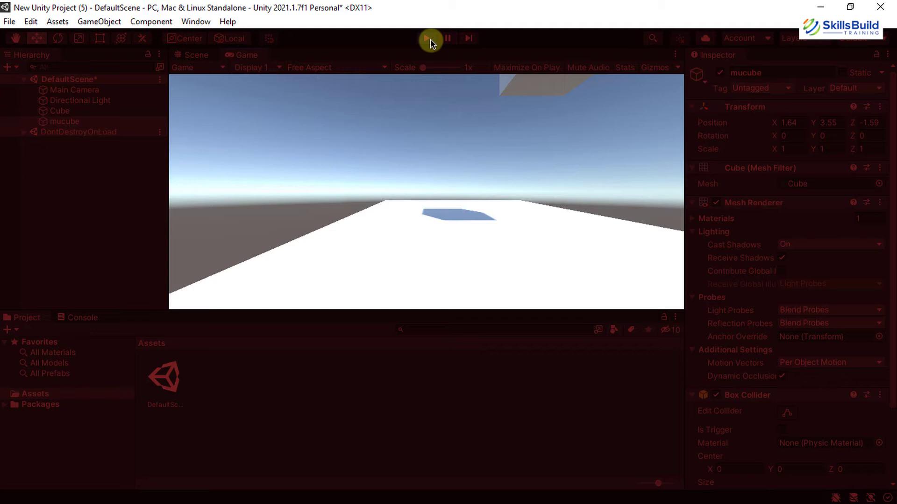
click(429, 39)
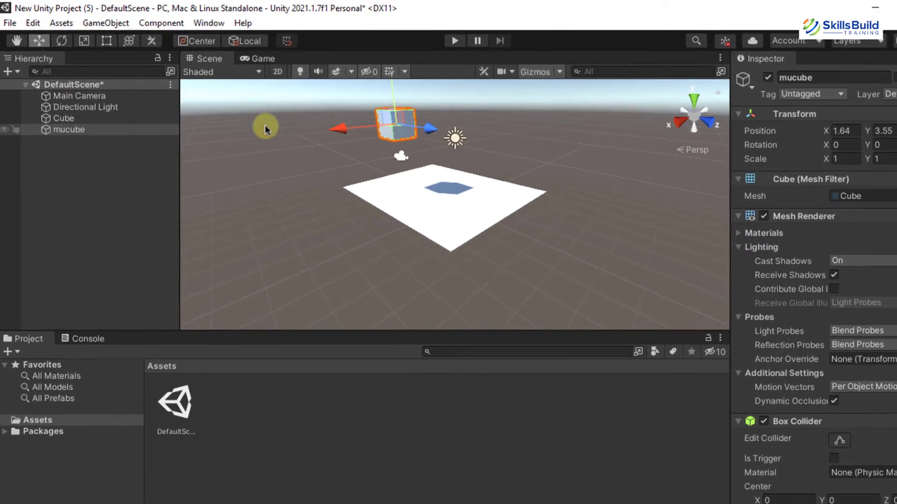
- Rename the mucube object as mycube in the Hierarchy
click(94, 121)
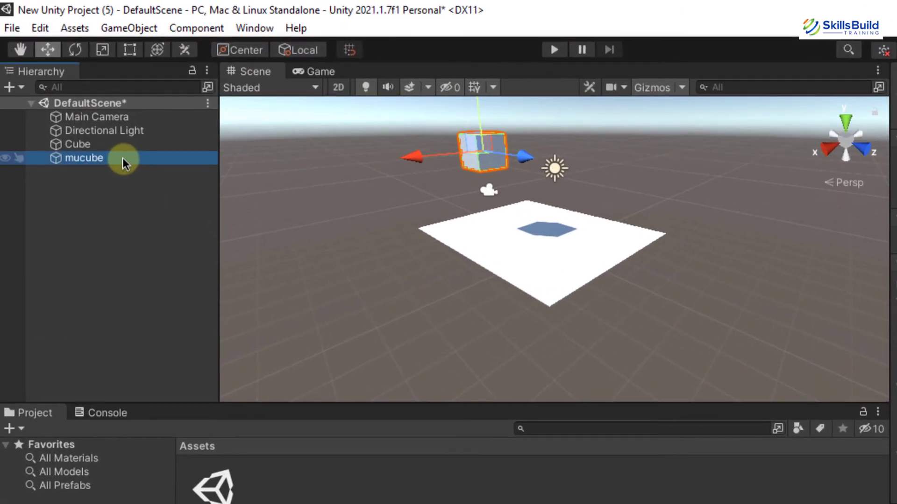
right_click(122, 157)
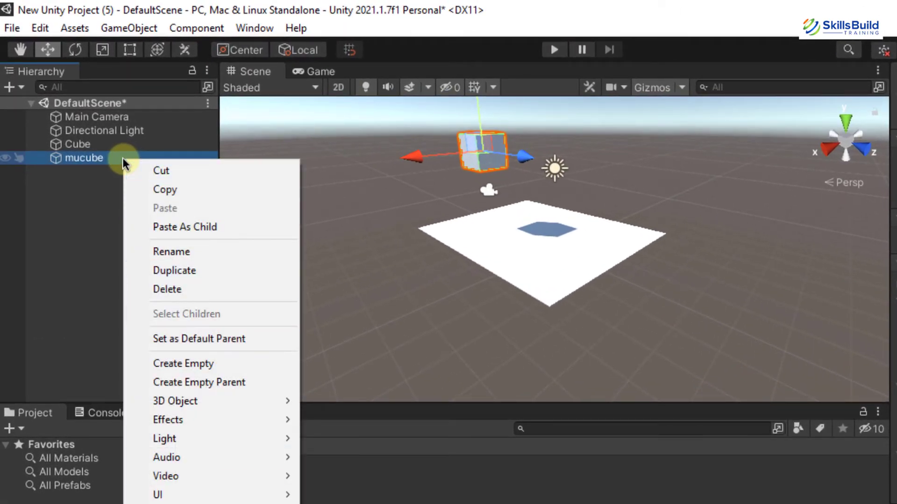
click(236, 253)
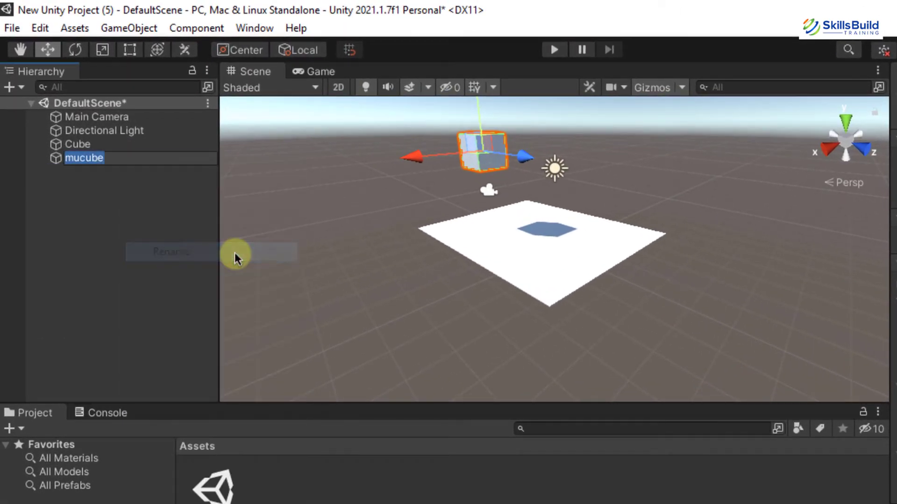
key(Left)
key(Right)
key(Right)
key(BackSpace)
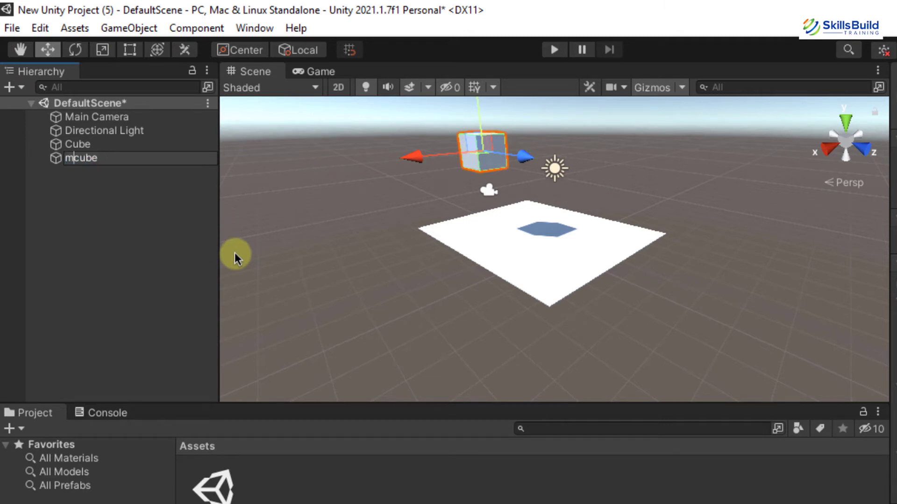
text(y)
key(Return)
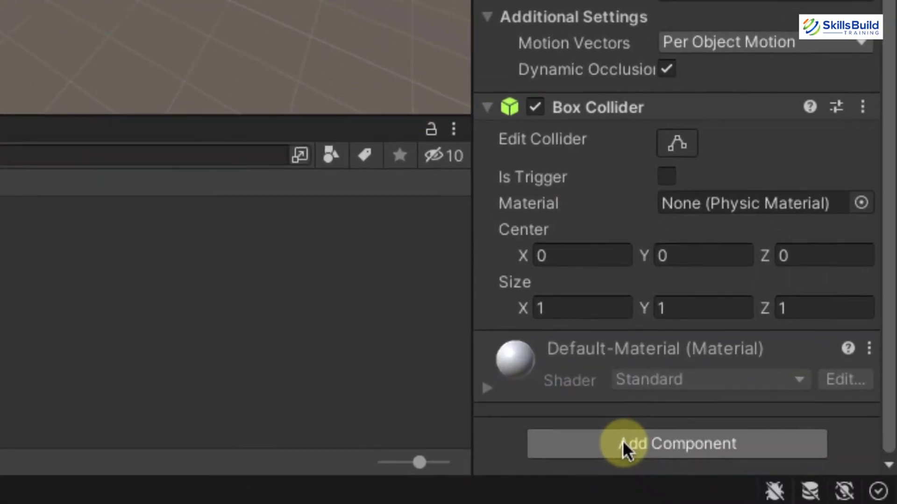
- Add a Rigidbody component to mycube and nudge the cube slightly back along its Z axis
click(623, 446)
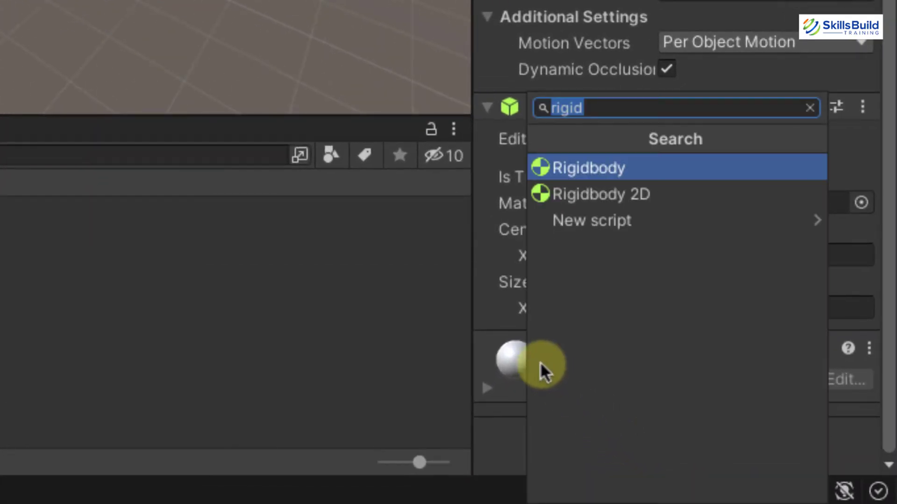
key(Return)
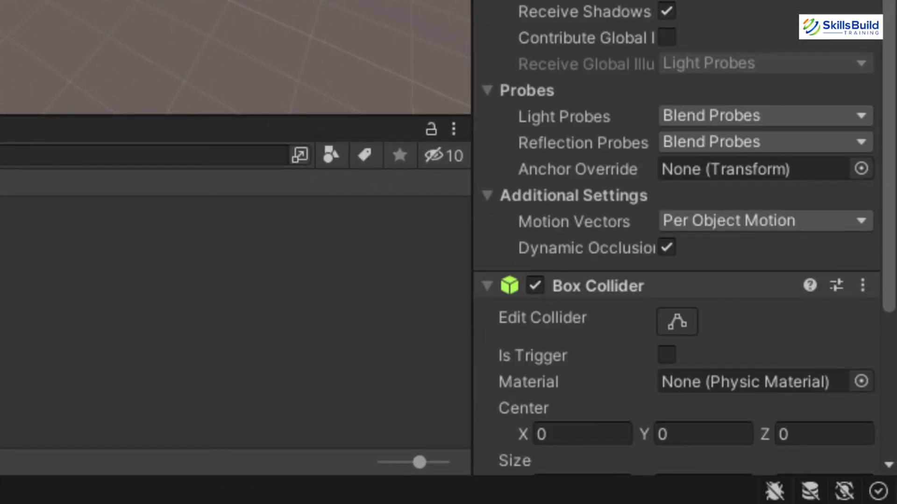
scroll(677, 327, down, 4)
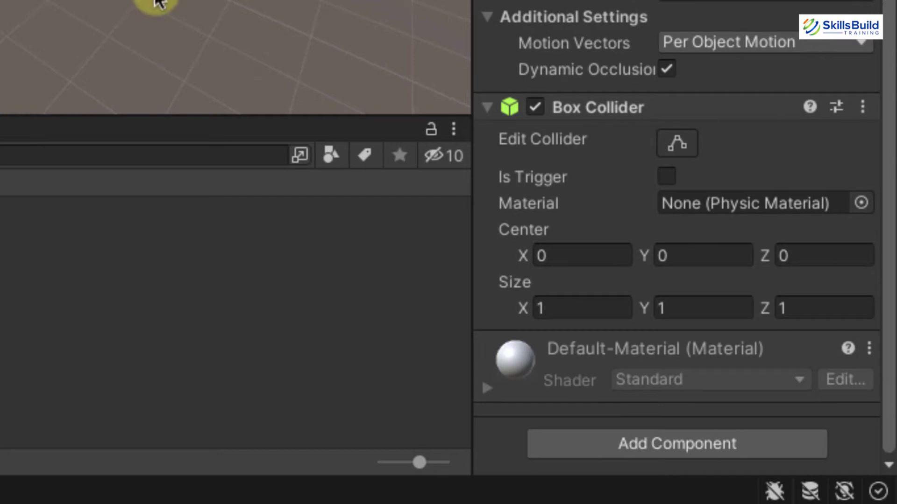
click(633, 442)
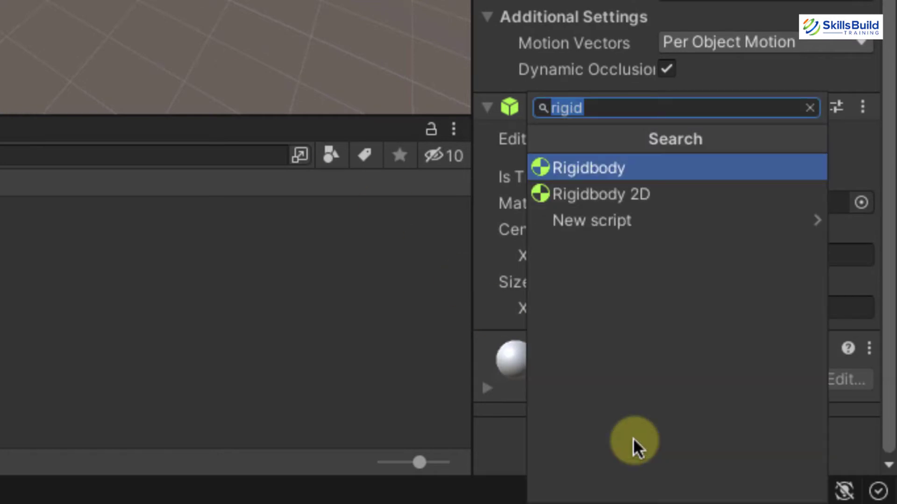
click(649, 178)
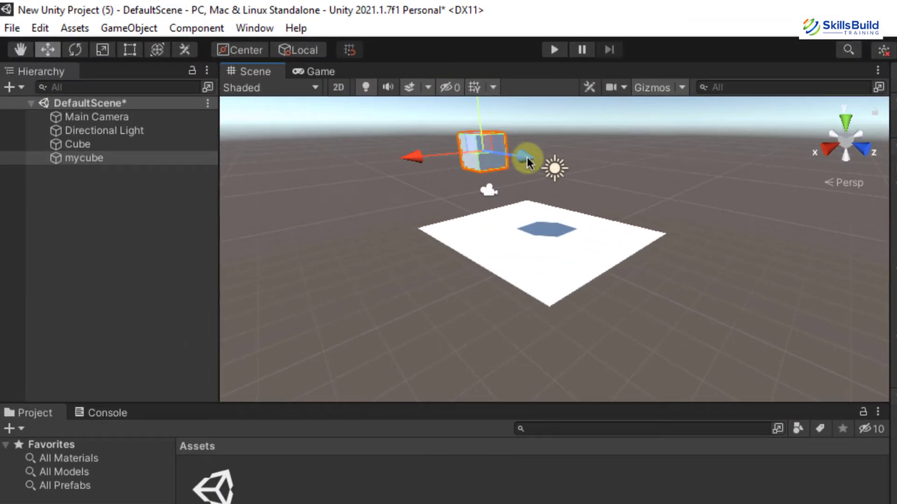
drag(527, 157, 511, 153)
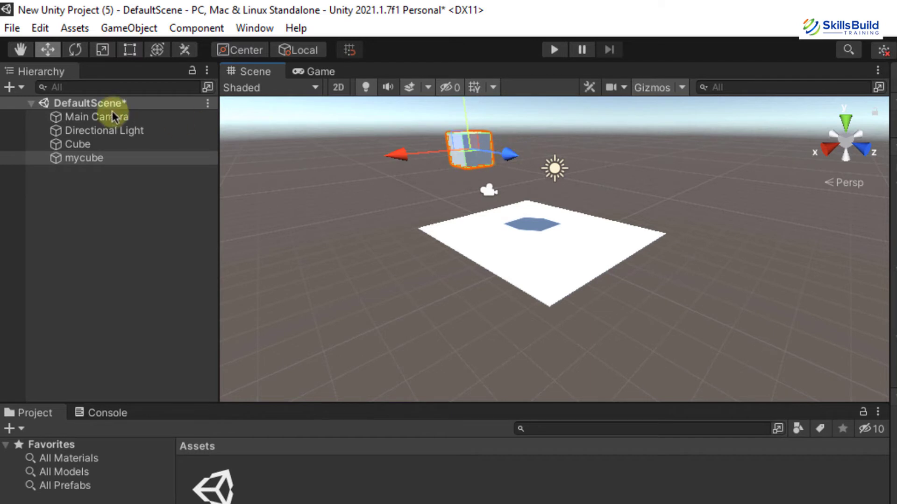
- Raise the Main Camera along its Y axis and test the scene briefly in Play mode
click(99, 117)
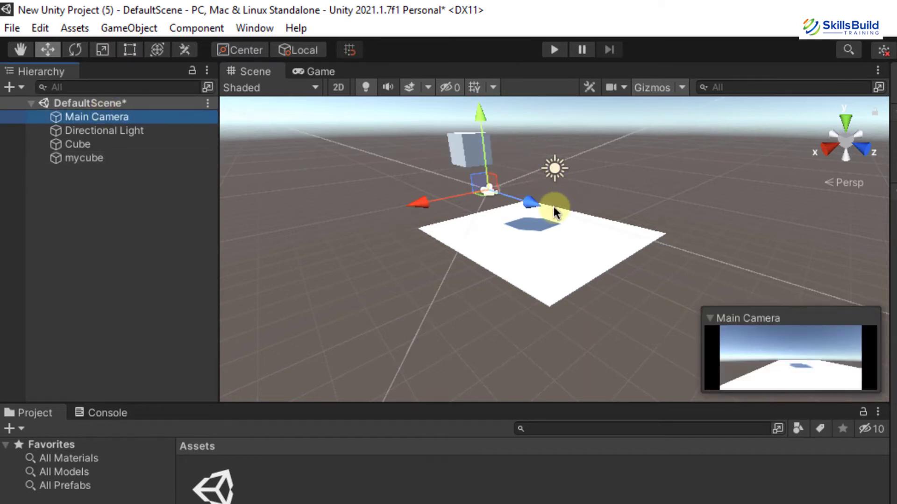
drag(478, 131, 489, 90)
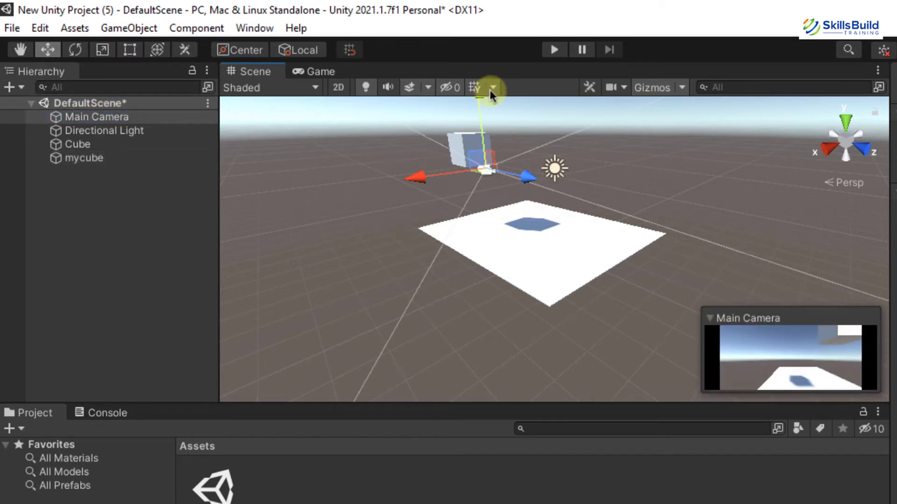
click(554, 50)
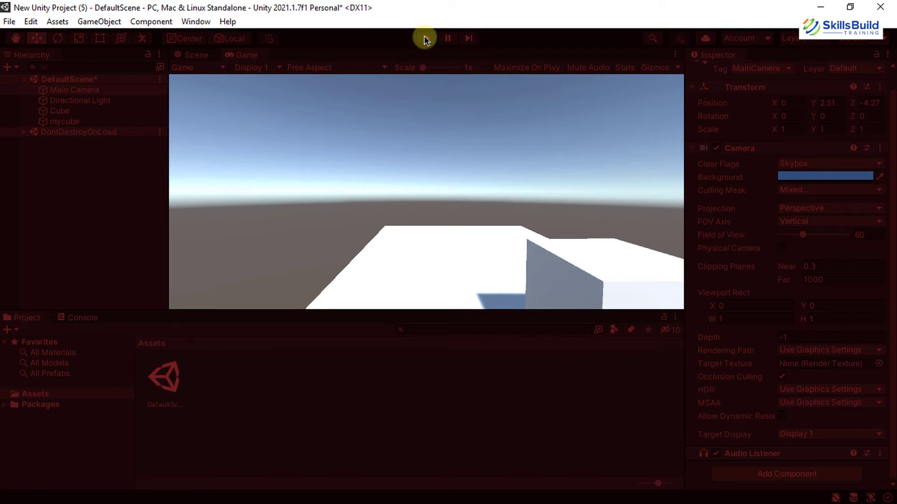
click(426, 37)
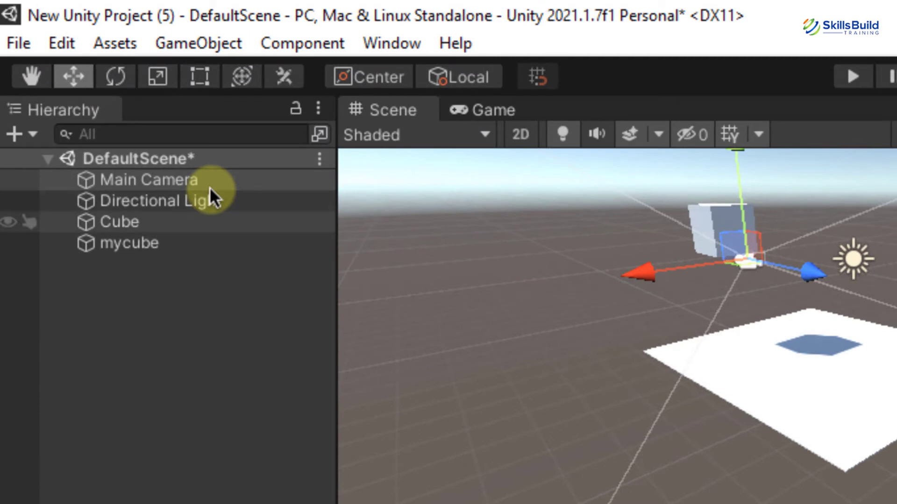
- Examine mycube's Rigidbody mass, drag and angular drag settings, trying a mass of 10 and restoring it to 1
click(167, 242)
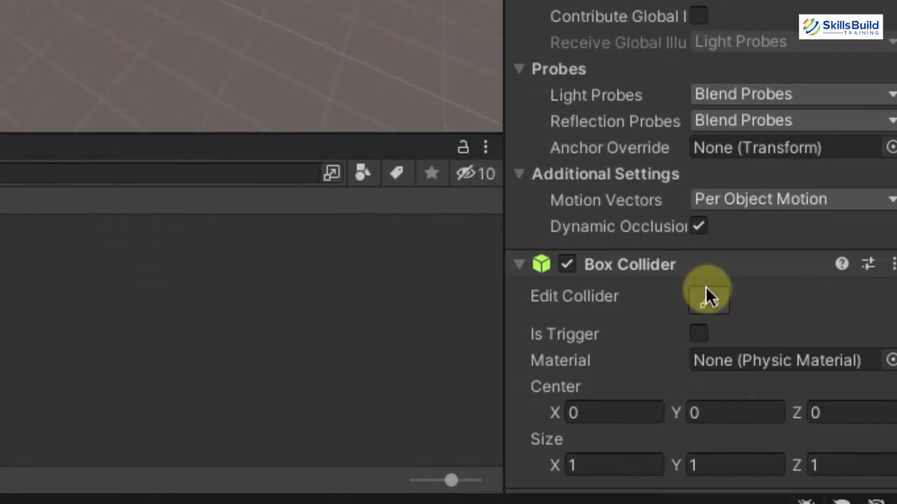
scroll(705, 287, down, 5)
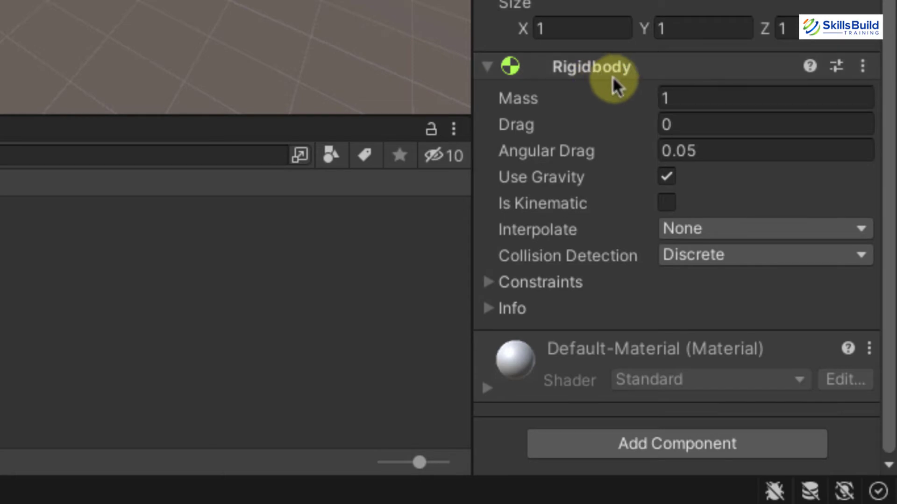
click(702, 97)
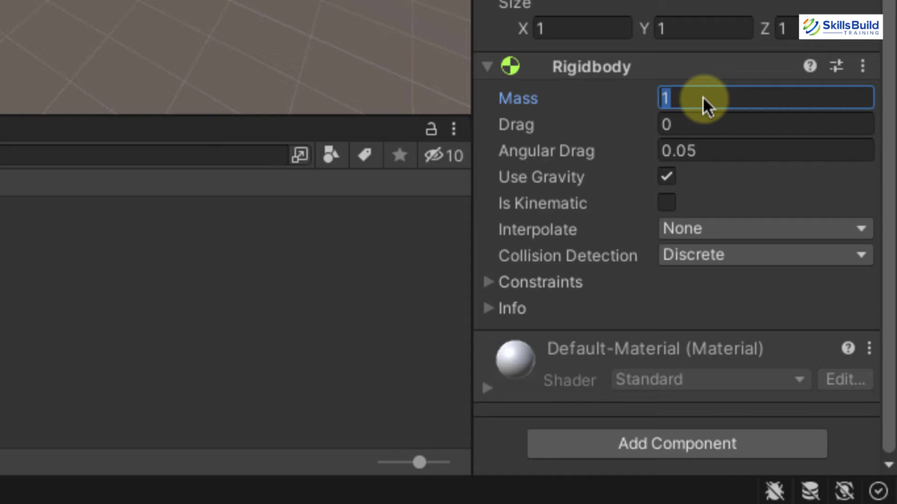
text(10)
key(BackSpace)
key(BackSpace)
text(1)
click(688, 125)
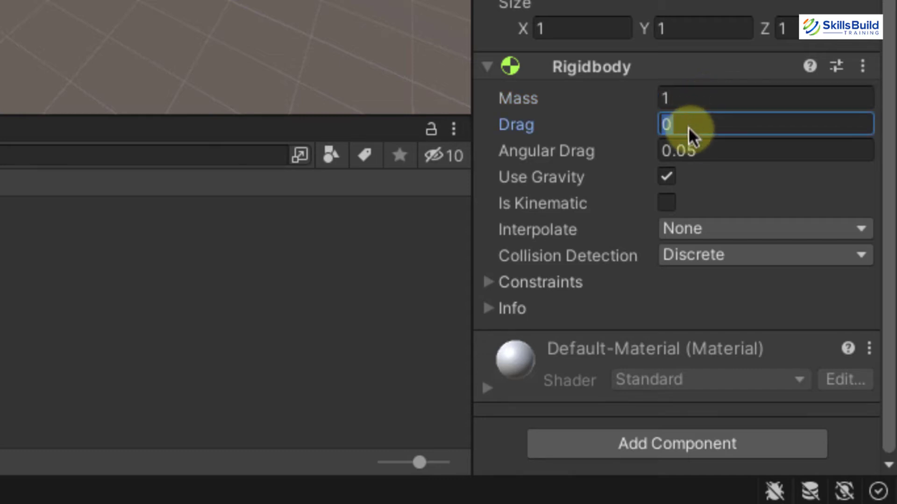
click(688, 148)
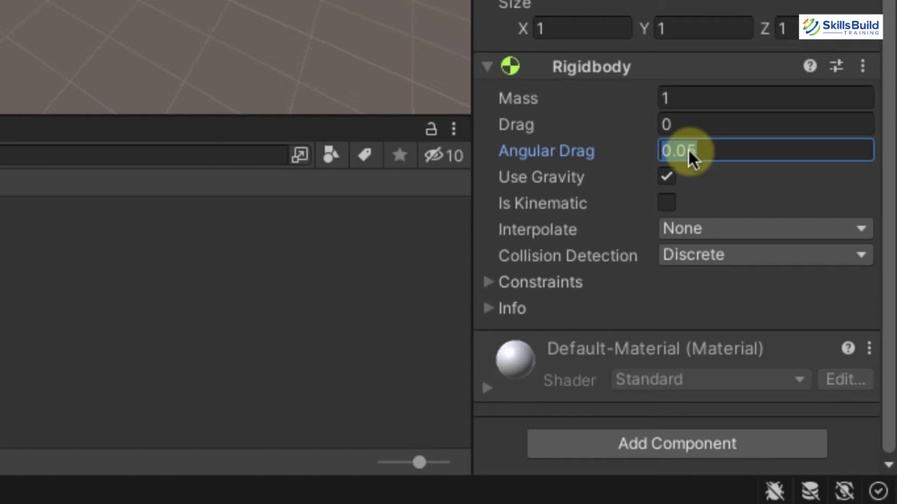
click(294, 40)
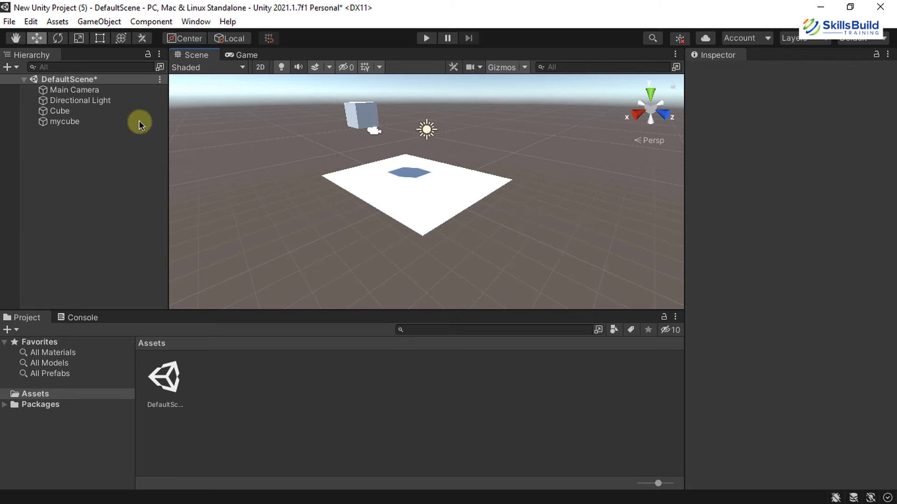
- Duplicate mycube, place the copy beside it at about X 1.64, Y 3.55, Z 0.76, and test the scene briefly in Play mode
click(362, 115)
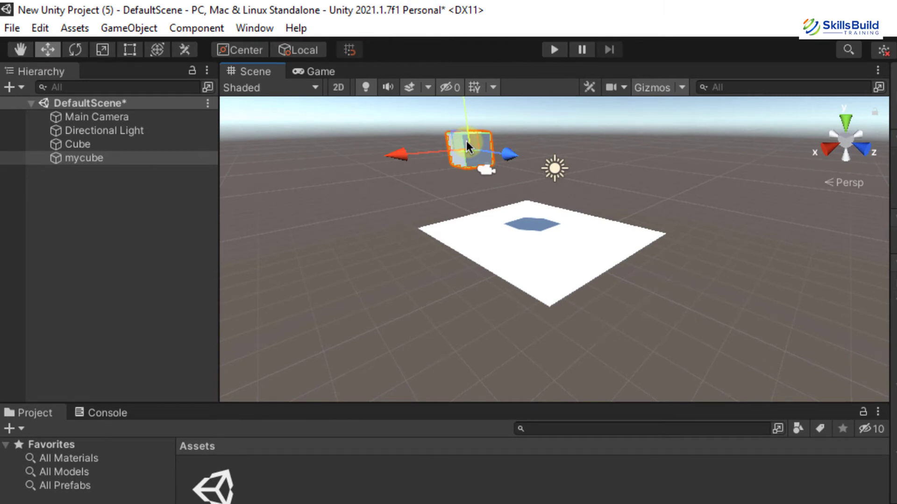
key(ctrl+d)
drag(466, 141, 574, 183)
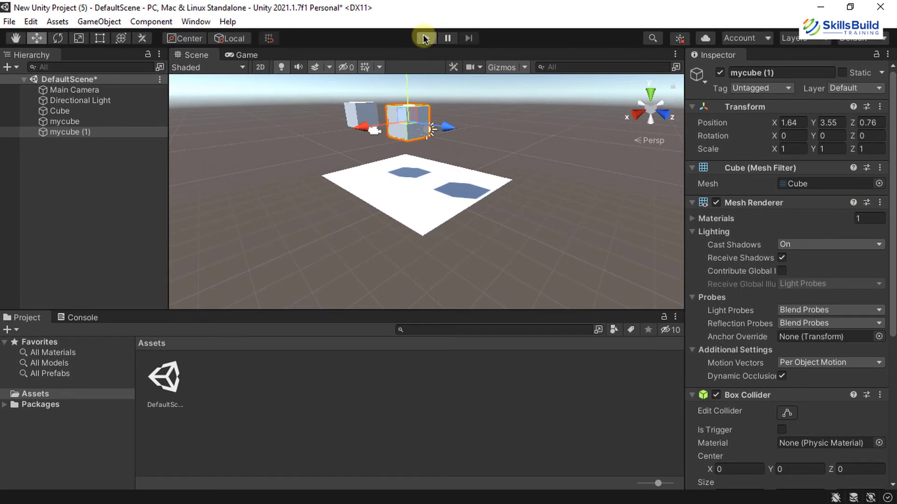
click(554, 49)
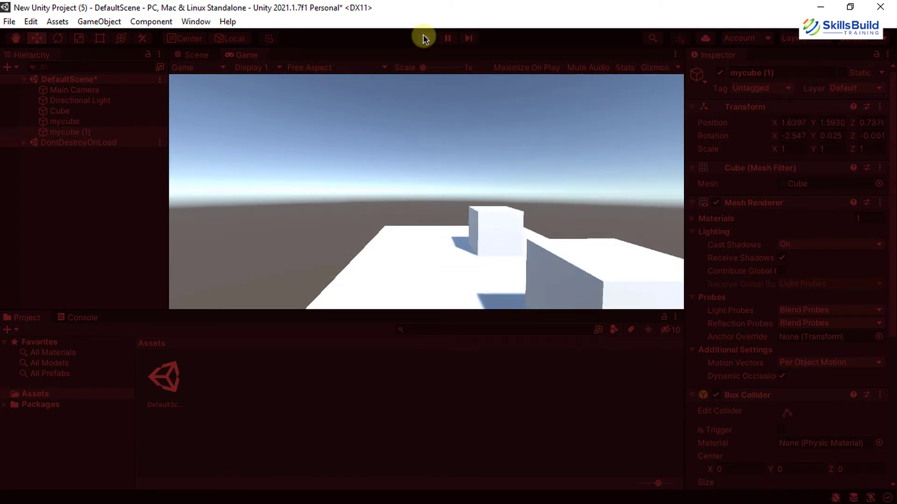
click(423, 38)
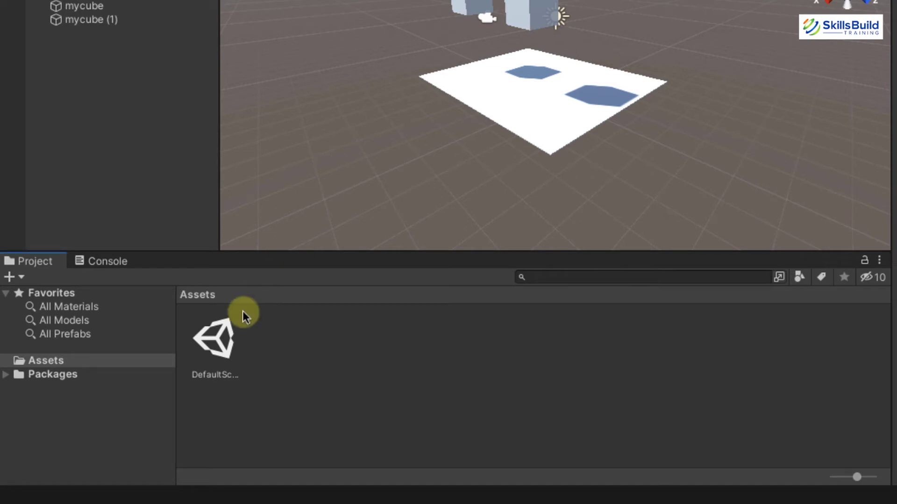
- Create a folder named Material in the project's Assets
click(215, 335)
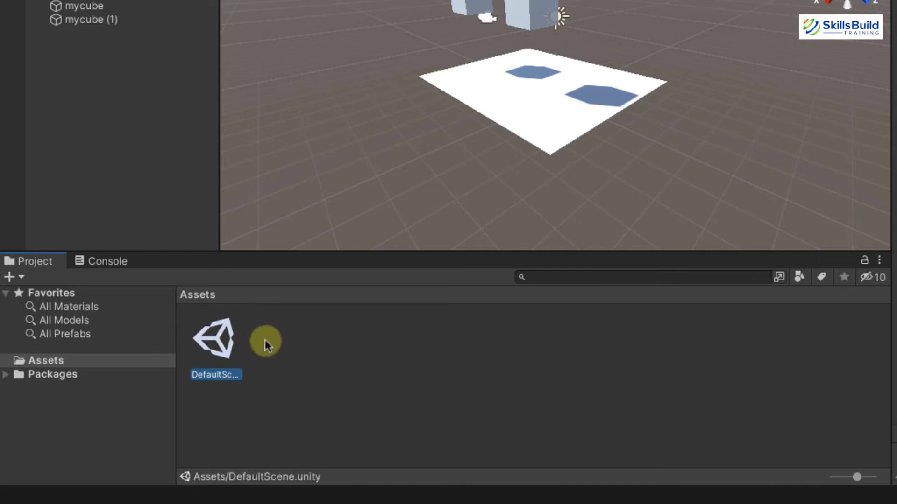
click(302, 340)
right_click(302, 341)
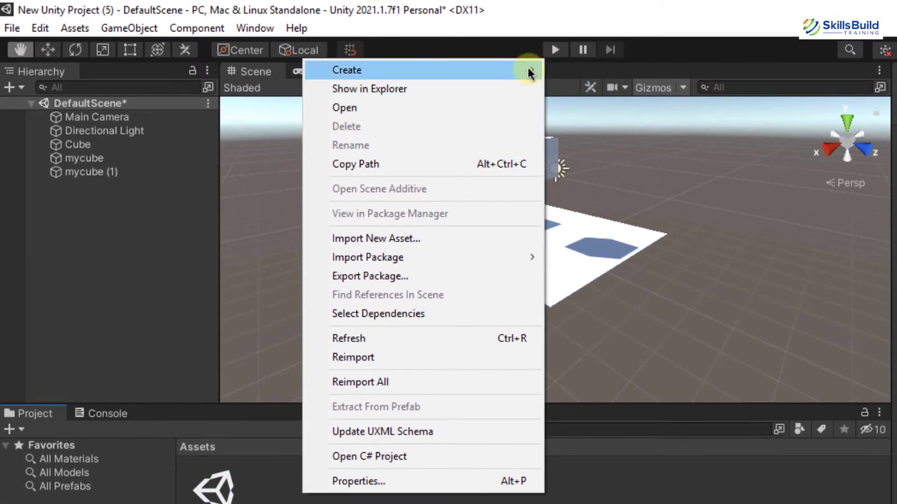
mouse_move(527, 67)
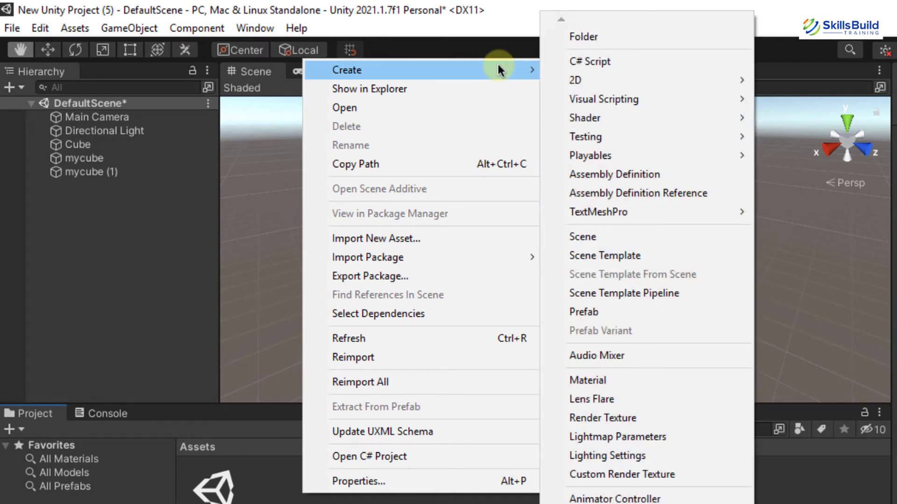
click(584, 37)
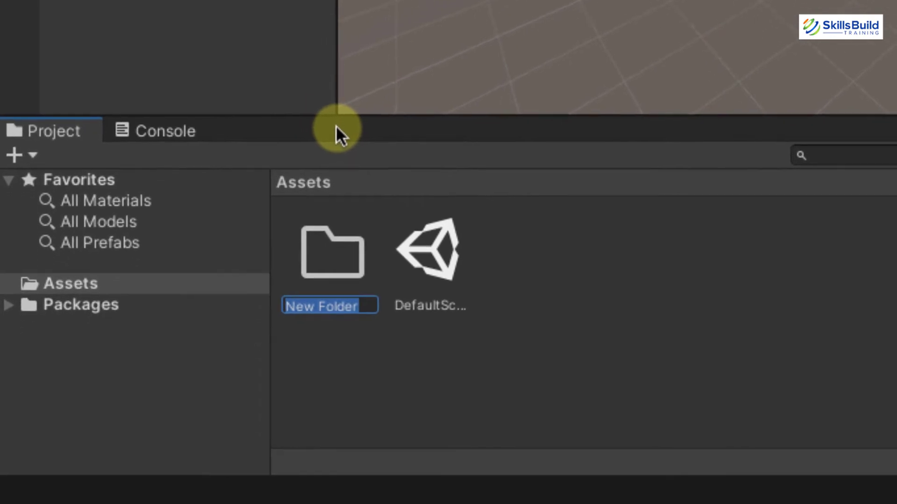
text(Material)
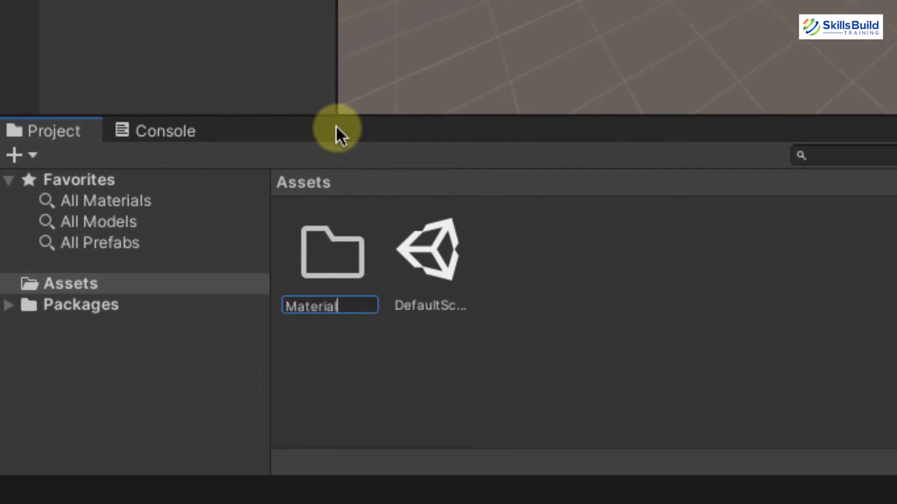
key(Return)
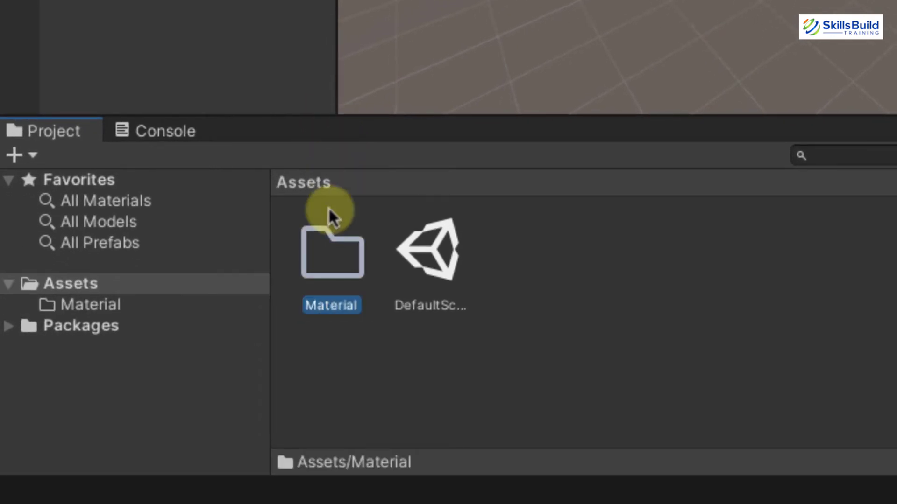
- Create a new material named surface inside the Material folder
double_click(324, 263)
right_click(324, 266)
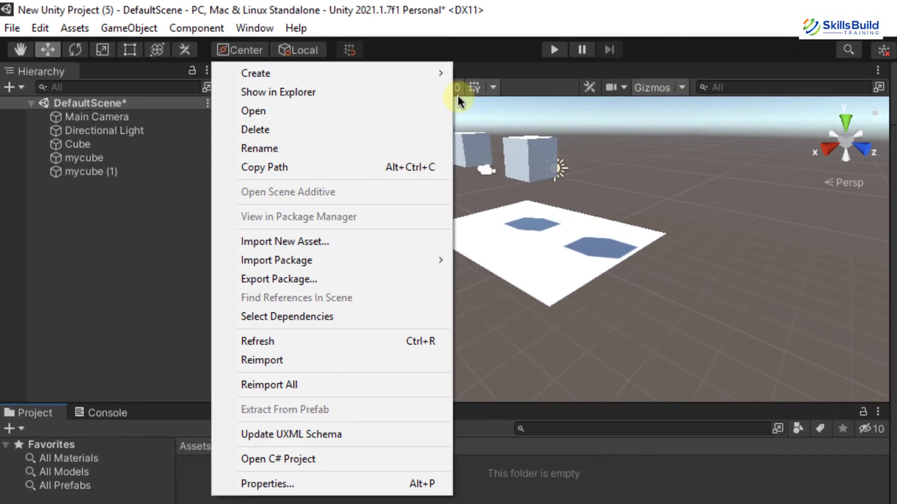
mouse_move(458, 95)
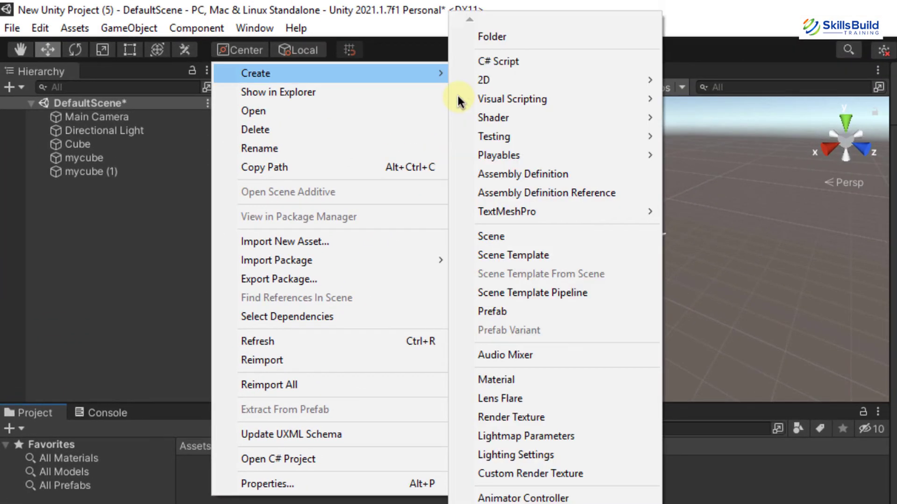
key(Down)
key(Down)
key(Down)
key(Down)
key(Down)
key(Down)
key(Down)
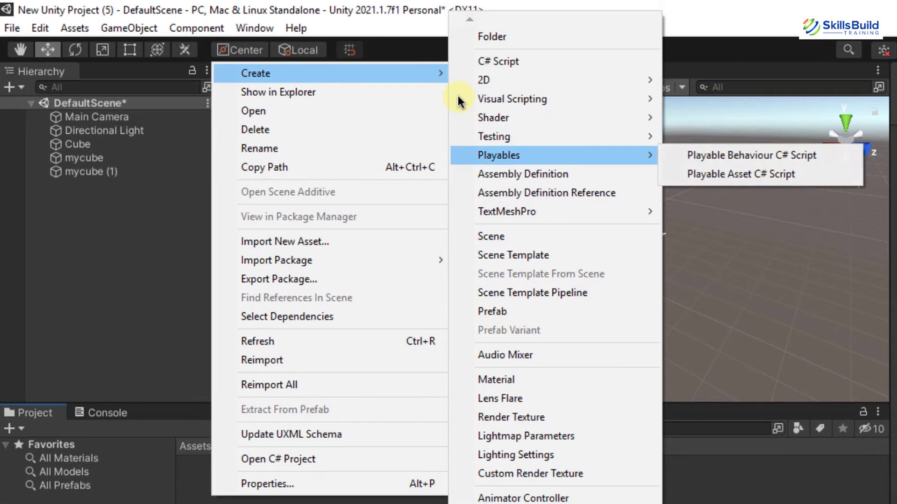
key(Down)
key(Down)
key(Down)
click(544, 379)
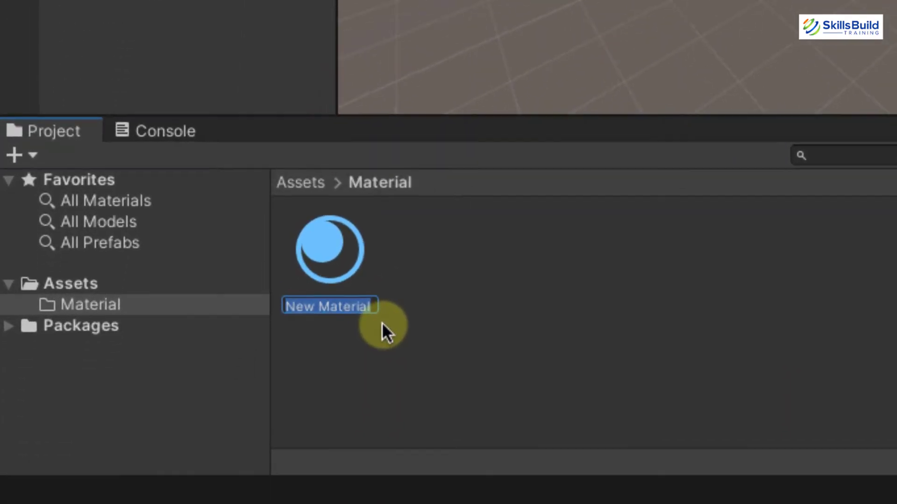
text(surface)
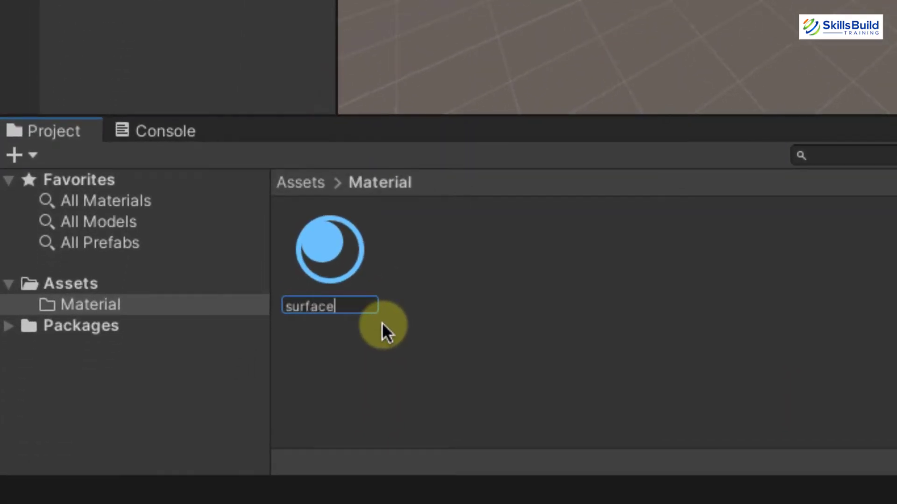
key(Return)
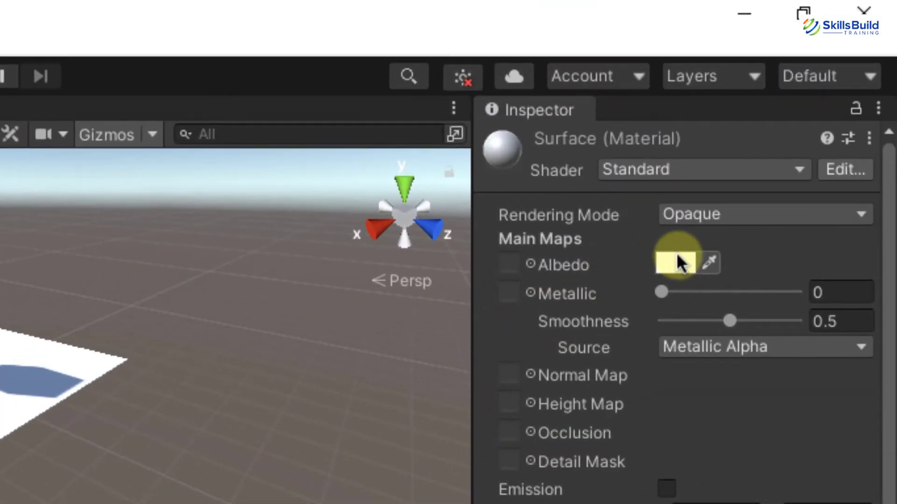
- Set the Albedo color of the surface material to a muted yellow
click(677, 263)
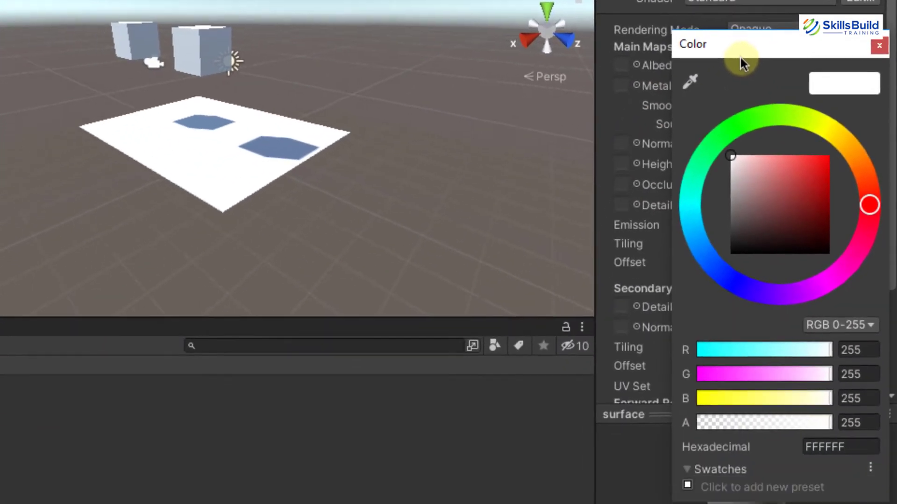
click(805, 183)
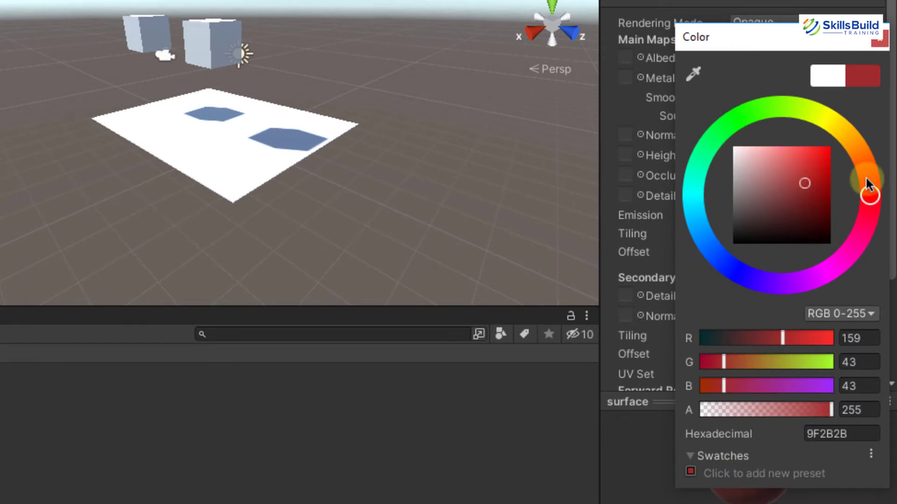
drag(865, 182, 827, 120)
click(880, 39)
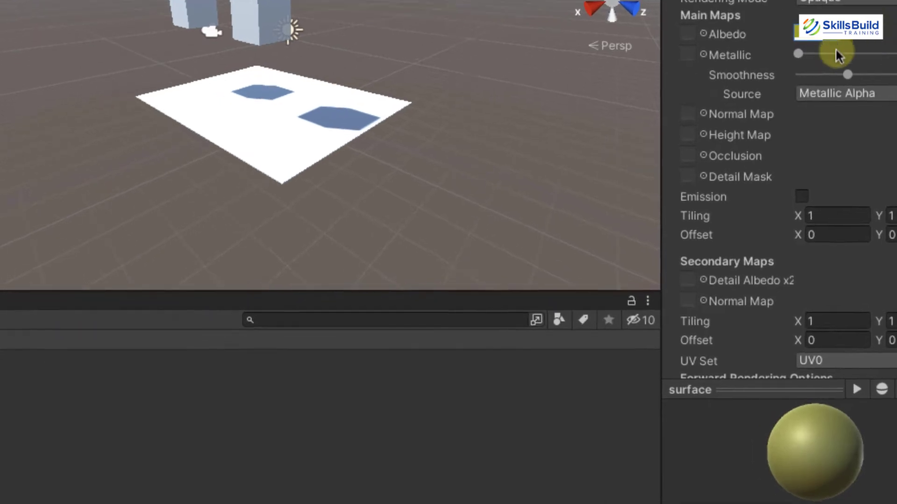
- Apply the surface material to the flat slab and to both cubes above it in the Scene view
drag(330, 260, 516, 219)
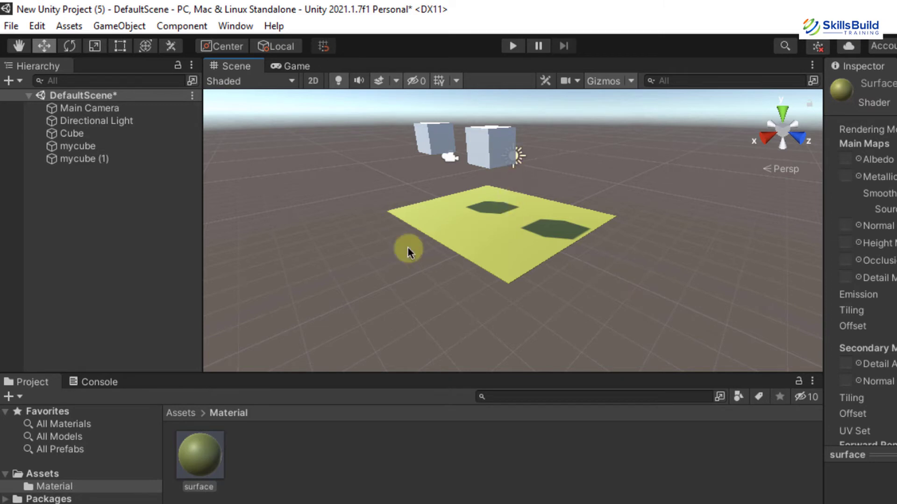
drag(201, 467, 486, 155)
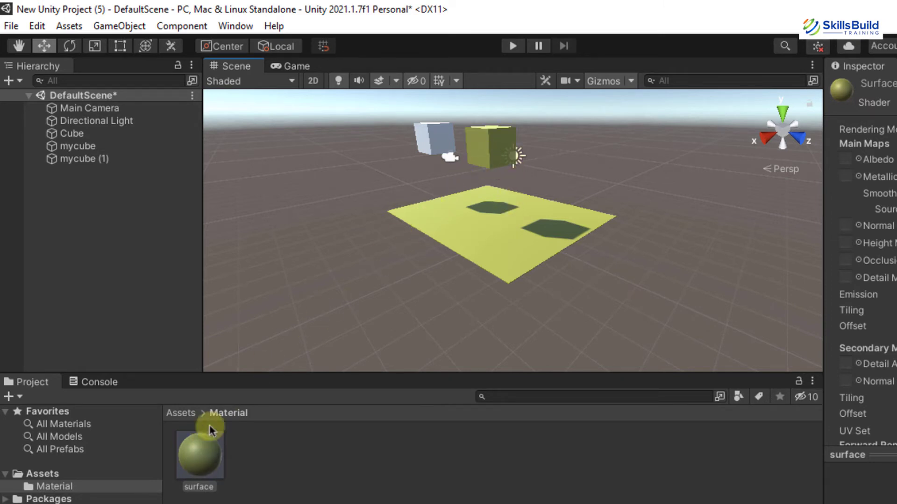
click(191, 442)
drag(191, 441, 425, 136)
click(56, 474)
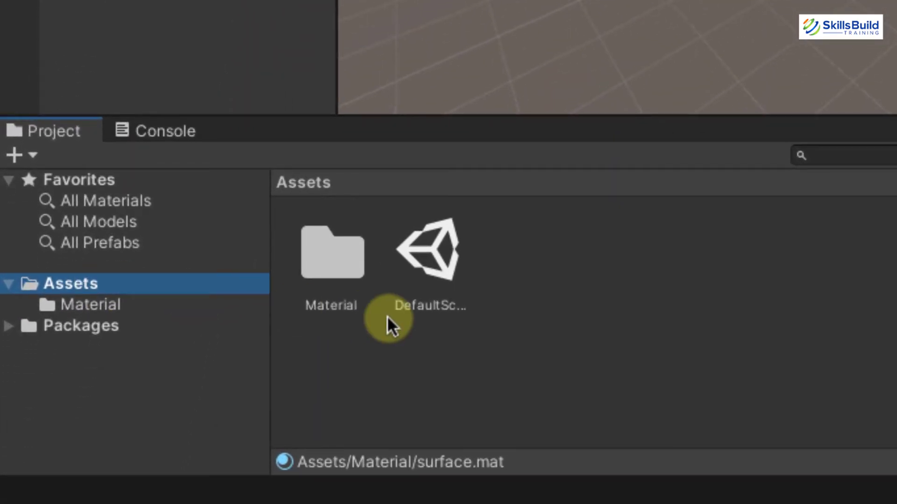
click(388, 318)
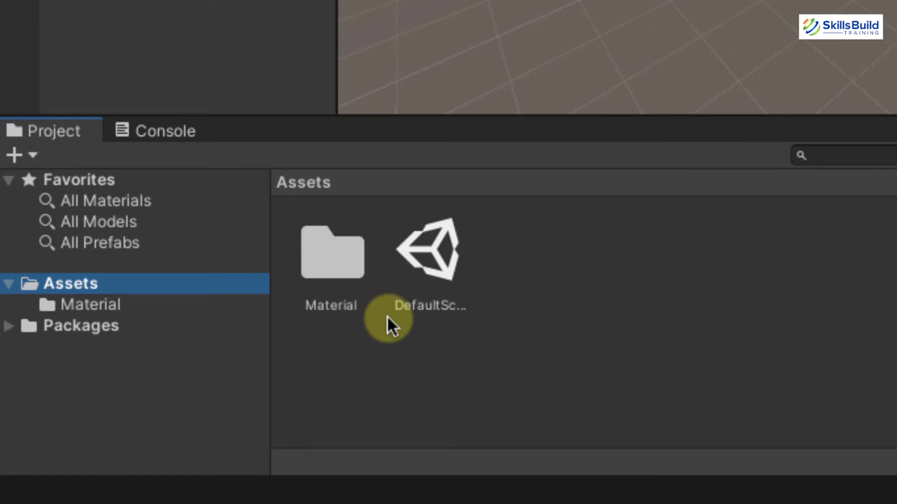
click(310, 254)
double_click(311, 261)
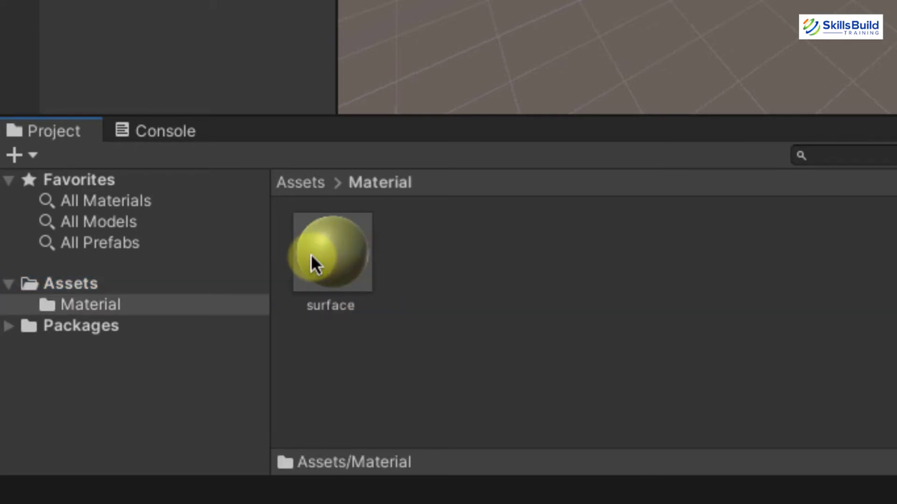
click(486, 271)
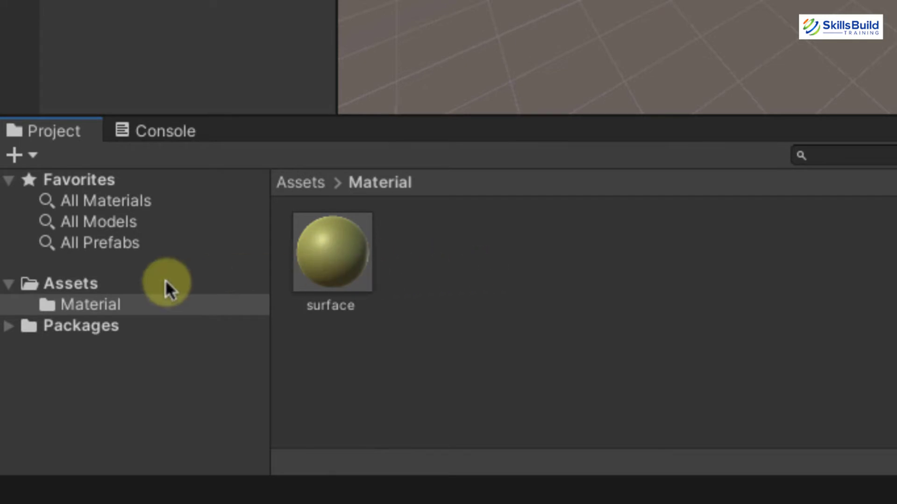
- Create a folder named Scripts in the project's Assets and open it
click(147, 283)
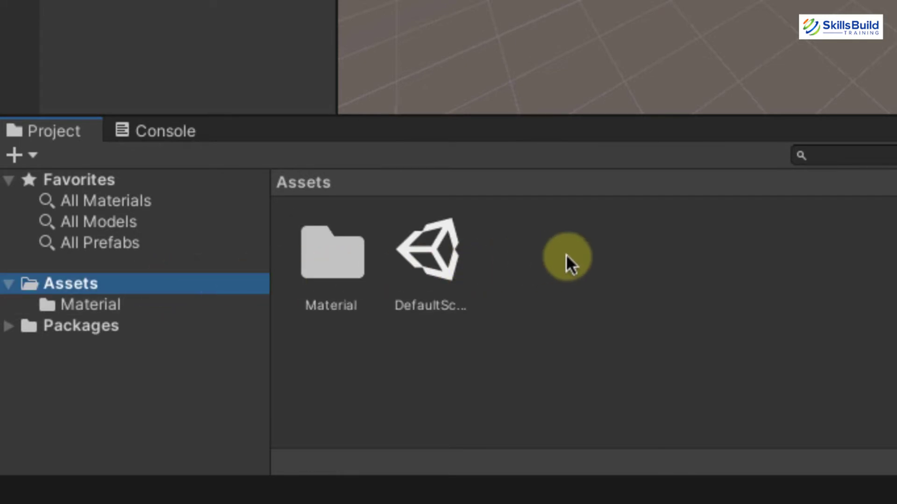
right_click(565, 253)
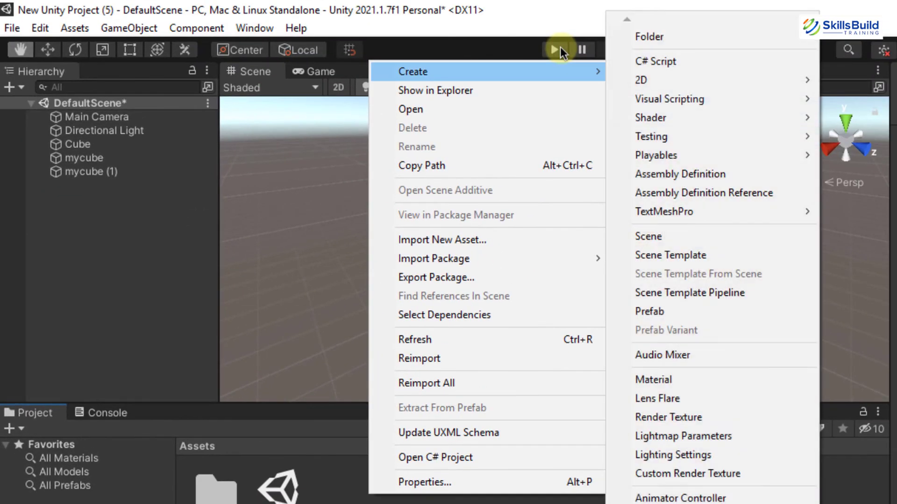
click(667, 37)
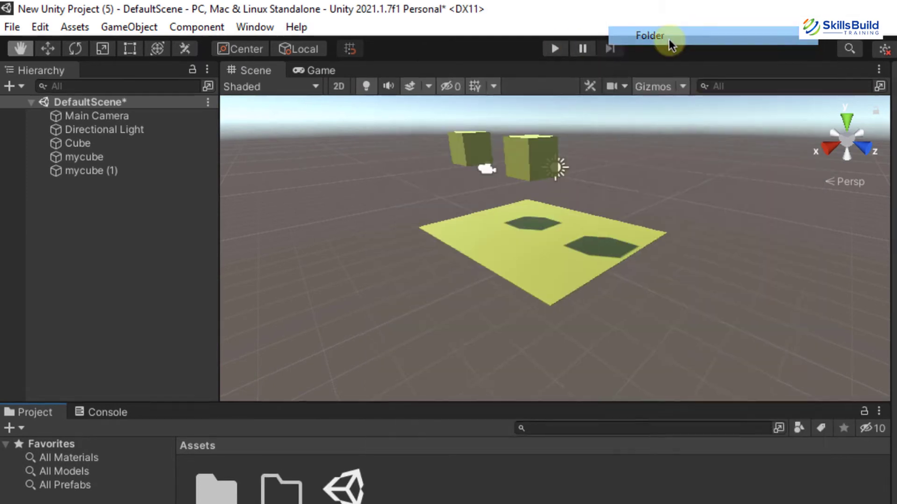
text(Script)
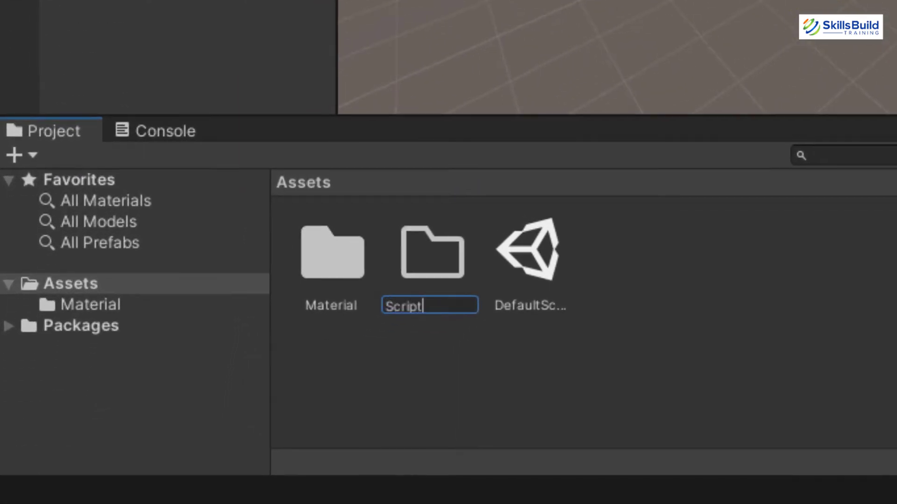
text(s)
key(Return)
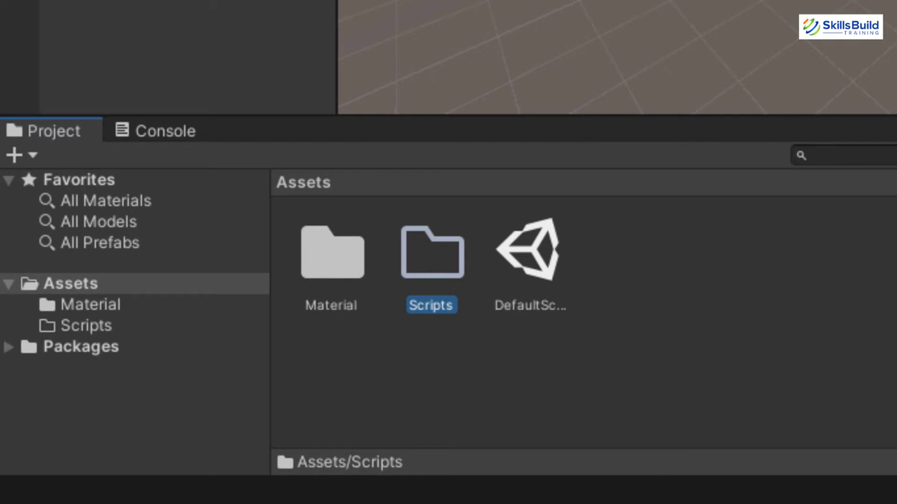
double_click(430, 259)
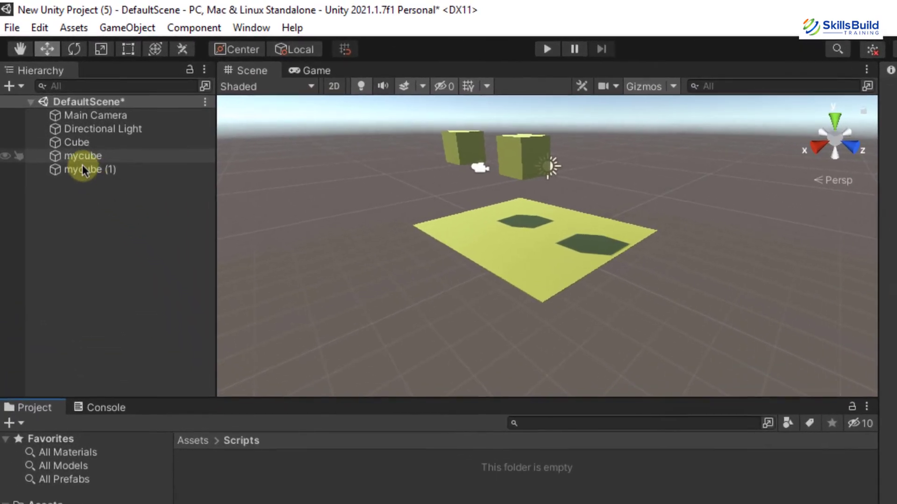
- Delete the two cubes mycube and mycube (1) from the scene
click(62, 124)
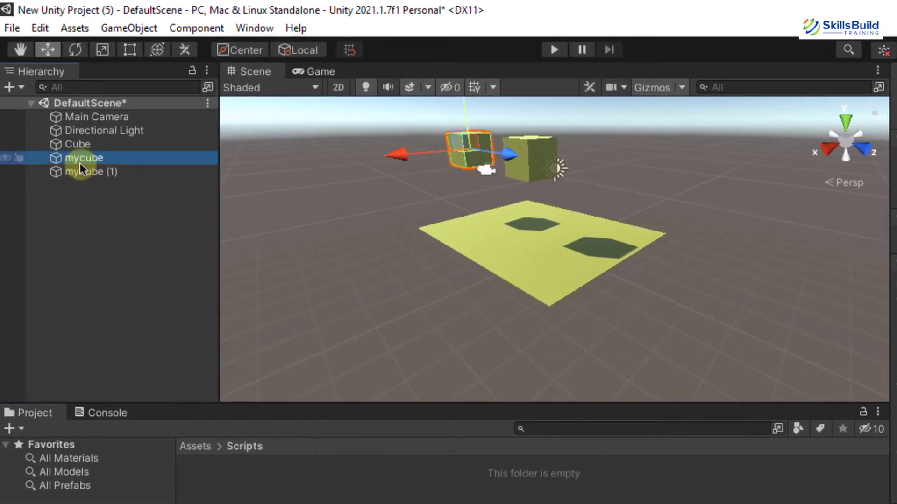
key(Delete)
click(93, 157)
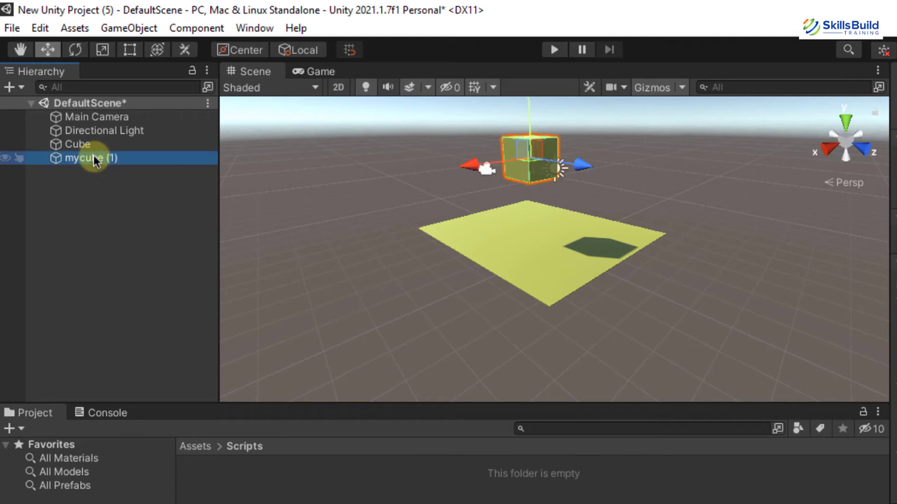
key(Delete)
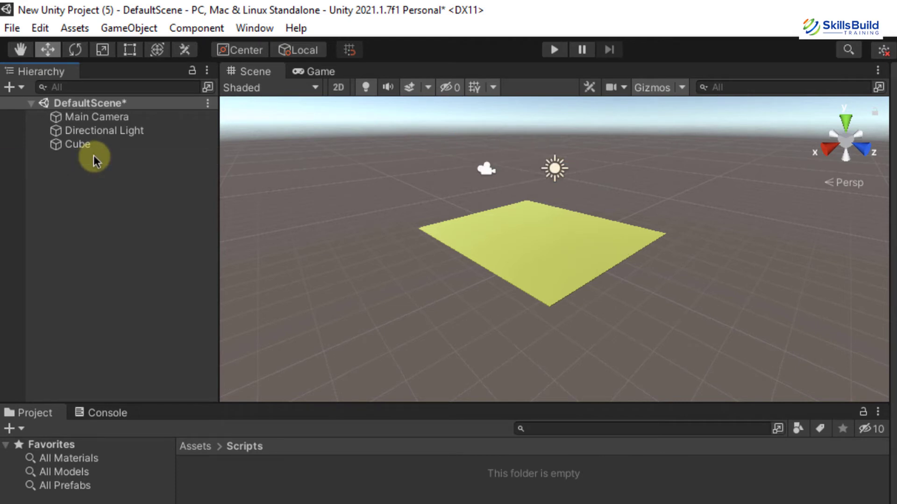
- Add a 3D sphere named ball to the scene and raise it above the flat slab
click(518, 210)
key(alt+g)
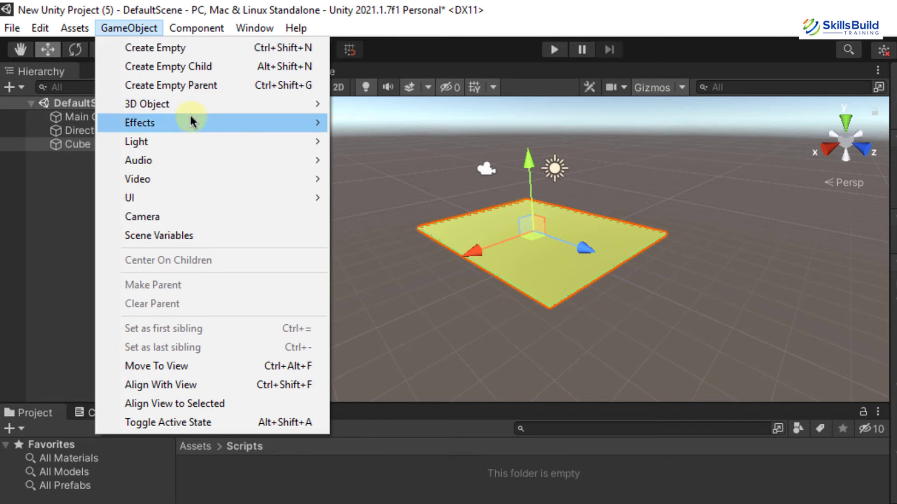
mouse_move(251, 93)
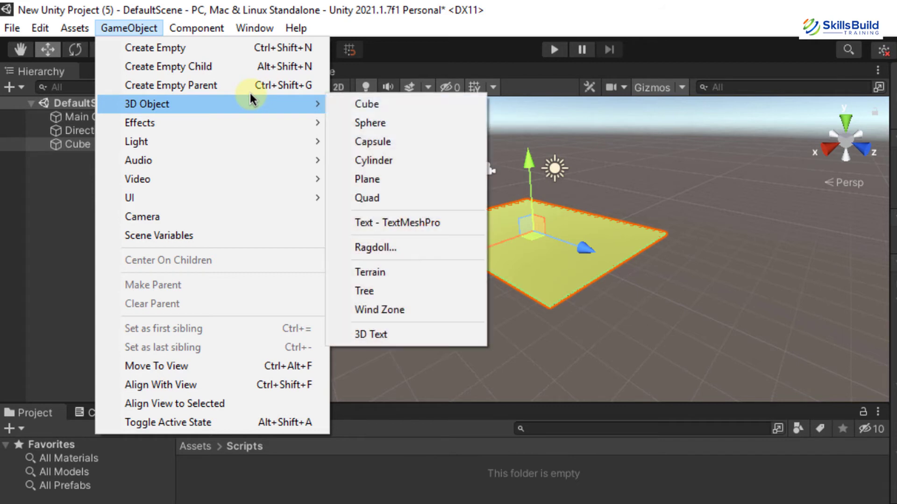
click(357, 121)
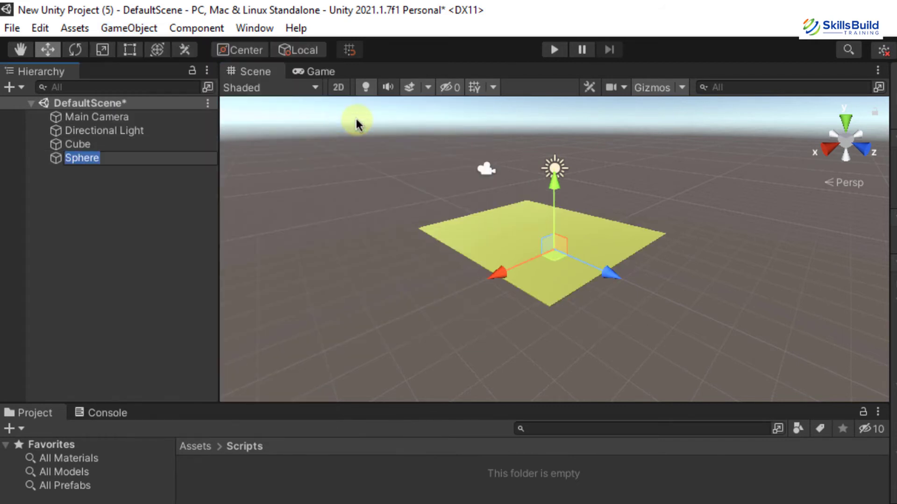
text(ball)
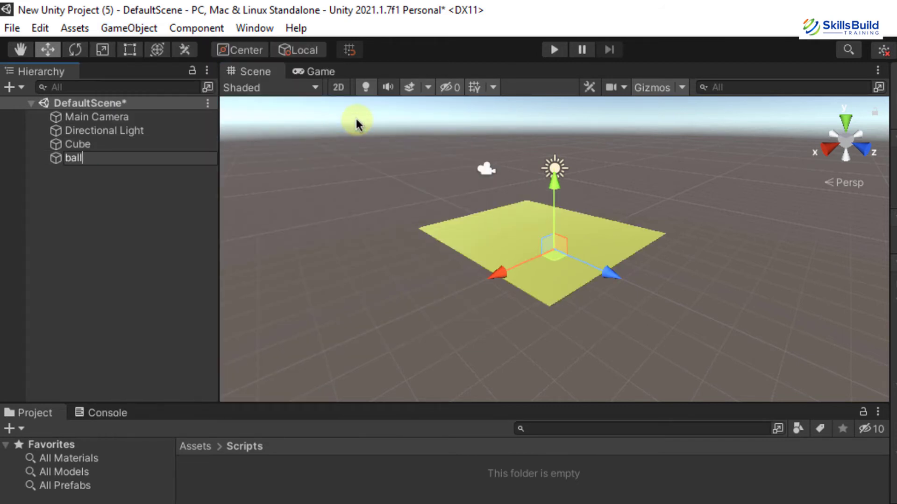
key(Return)
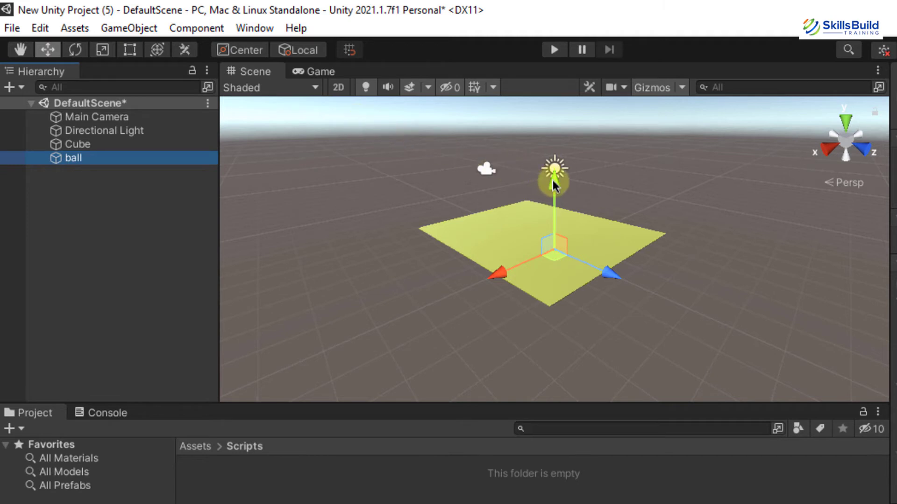
drag(553, 181, 557, 150)
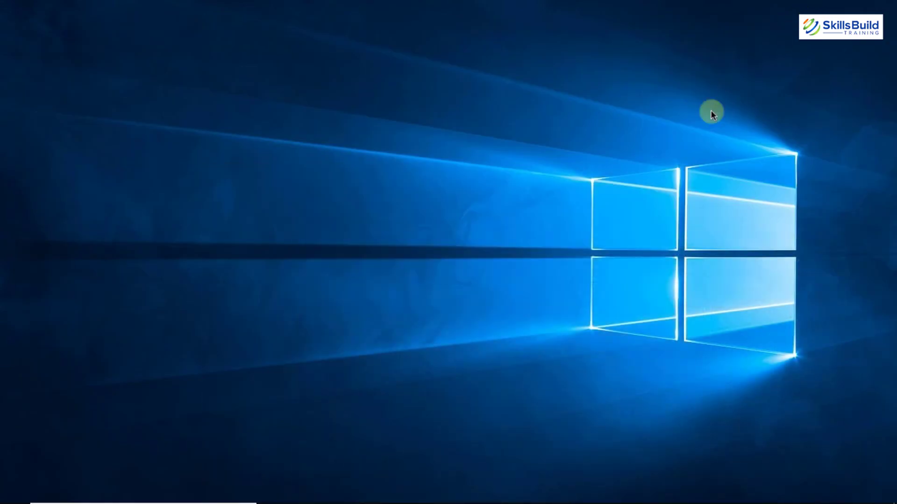
- Switch to Chrome and open the free Low Poly Cartoon Football ball model page on TurboSquid
click(339, 463)
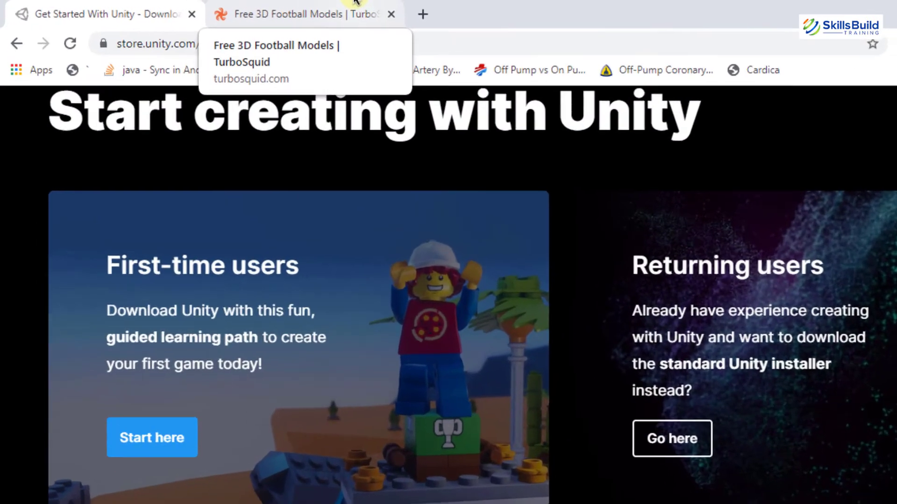
click(280, 9)
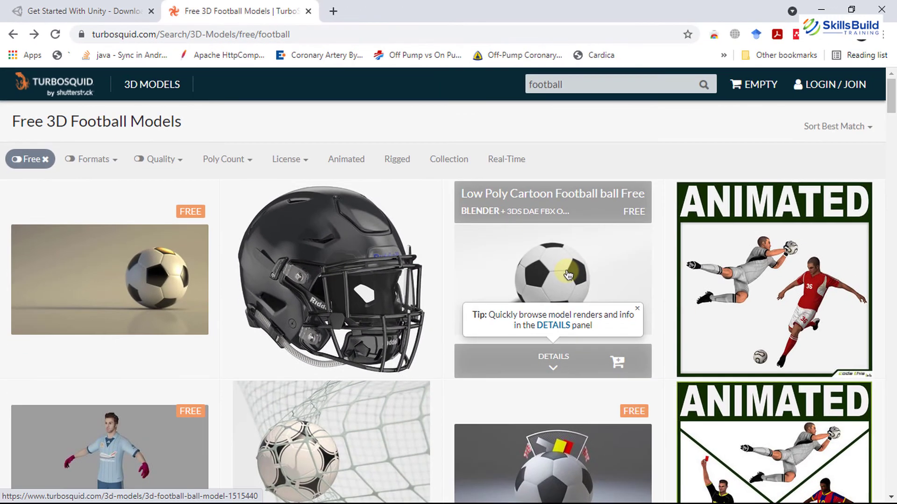
click(536, 278)
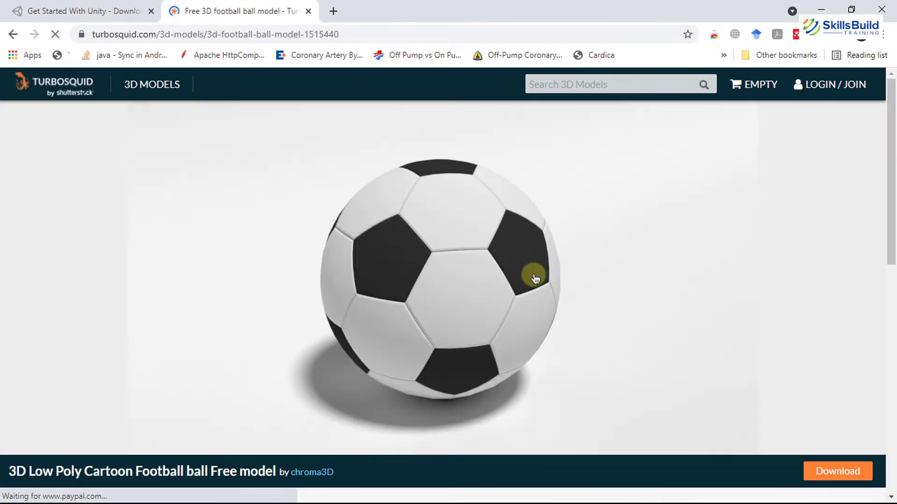
- Save the football preview image to the Downloads folder as a JPEG named football
right_click(441, 259)
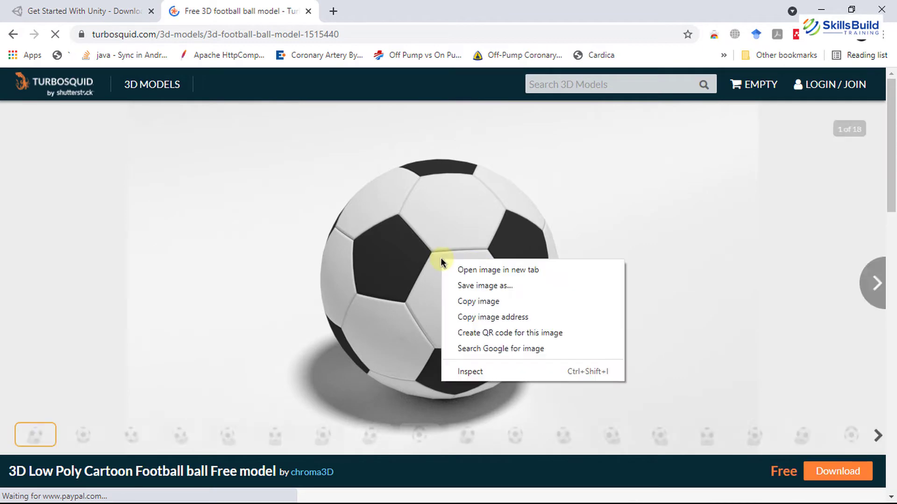
click(460, 285)
click(66, 92)
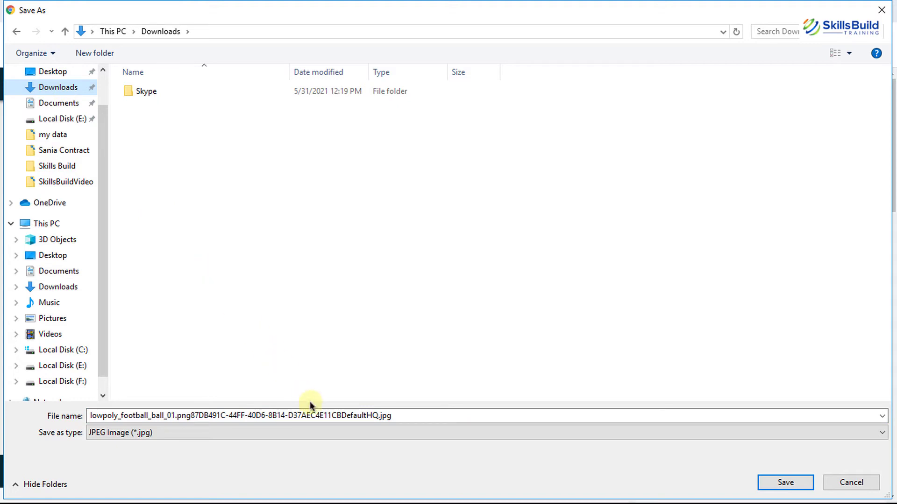
click(313, 413)
key(ctrl+a)
text(footb)
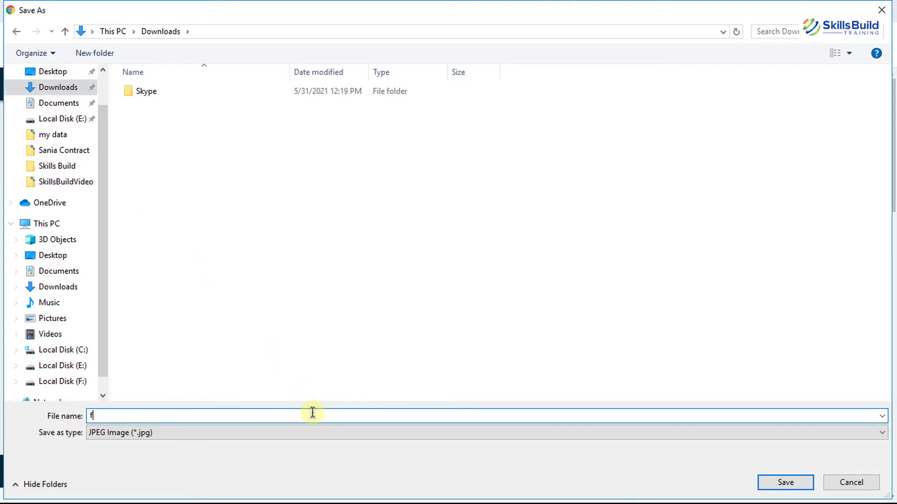
text(all)
key(Return)
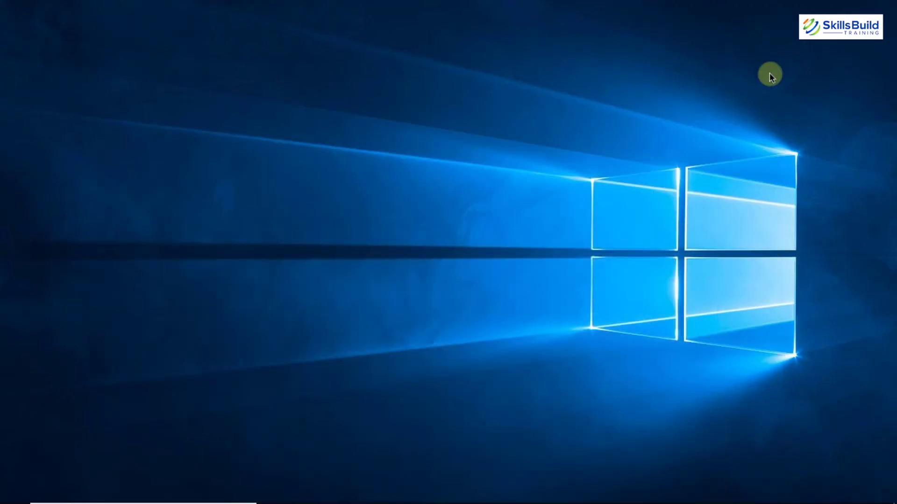
- From File Explorer, import football.jpg in Downloads into the Unity project's Material folder and apply it to the ball
mouse_move(472, 490)
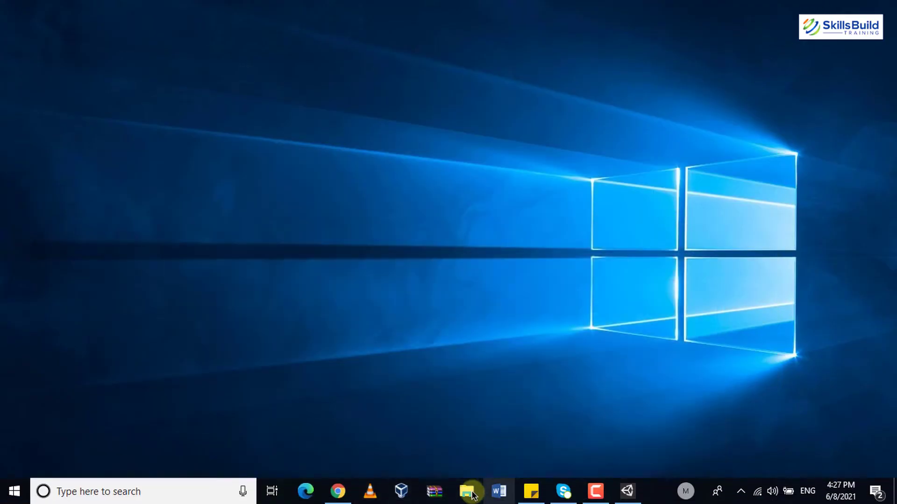
click(471, 491)
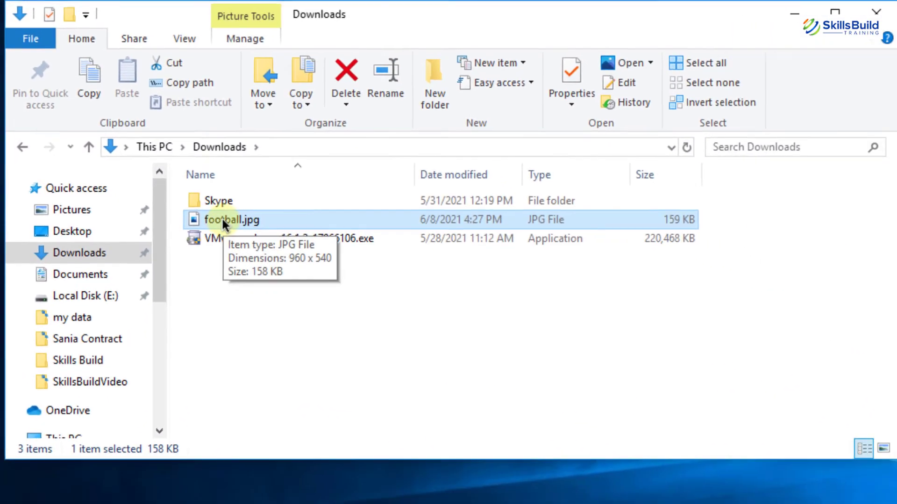
drag(258, 241, 699, 503)
drag(473, 502, 453, 323)
drag(290, 267, 128, 300)
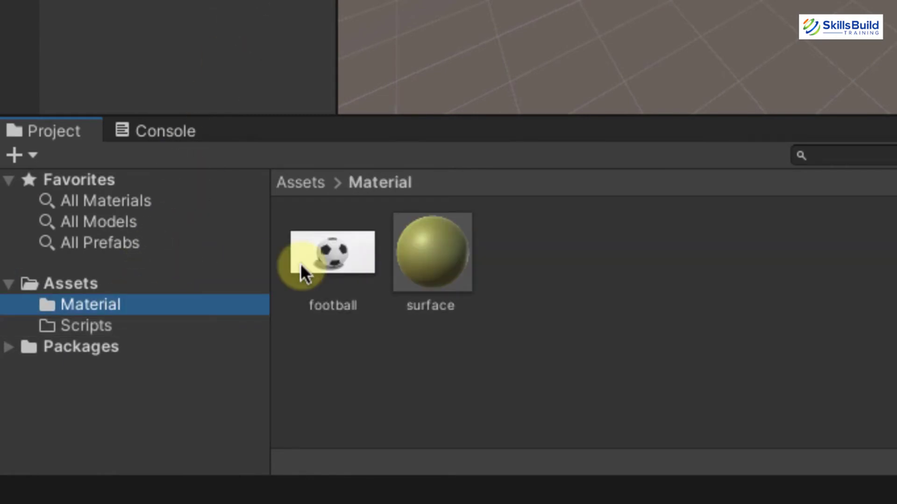
drag(301, 263, 560, 218)
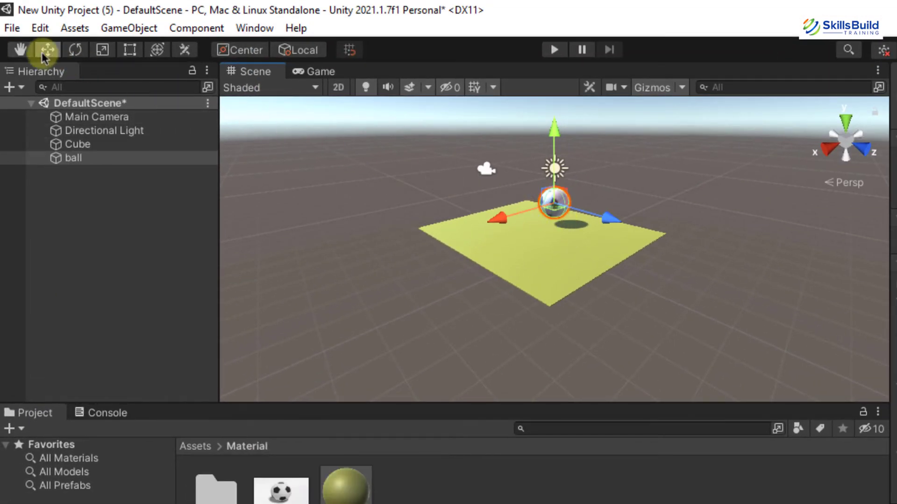
- Add a Rigidbody component to the ball
click(20, 50)
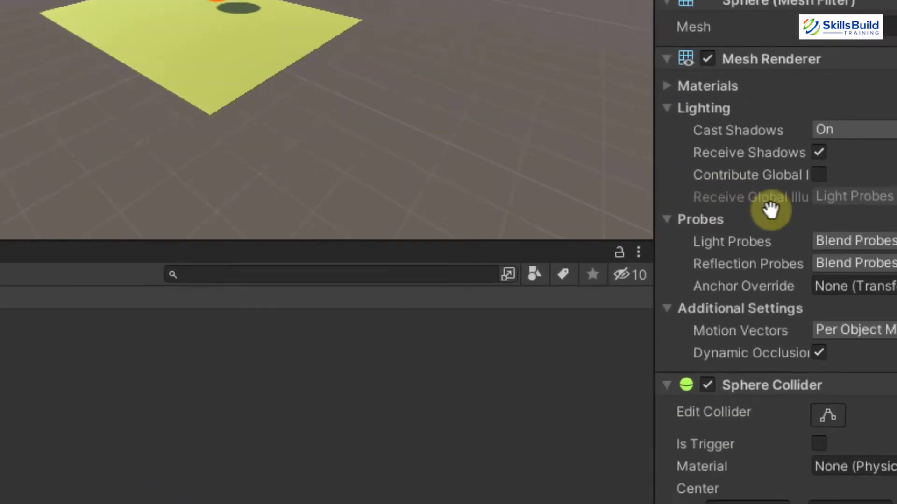
scroll(612, 79, down, 3)
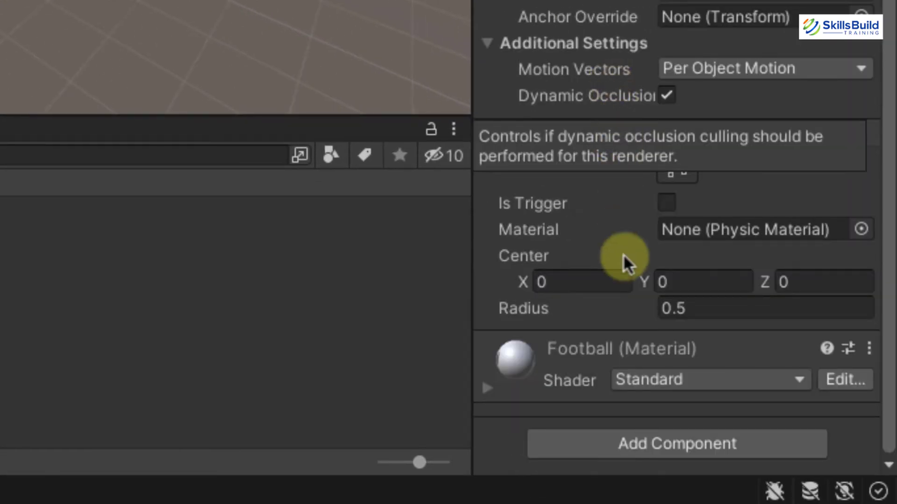
click(634, 432)
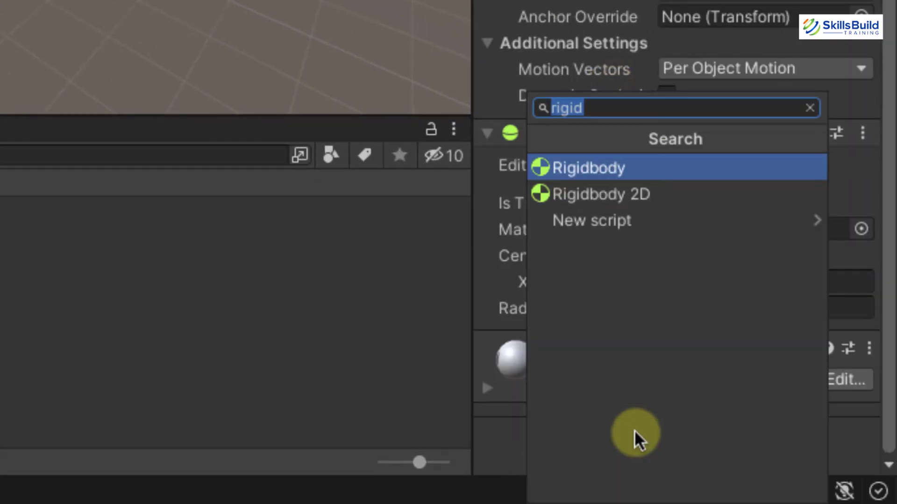
key(Return)
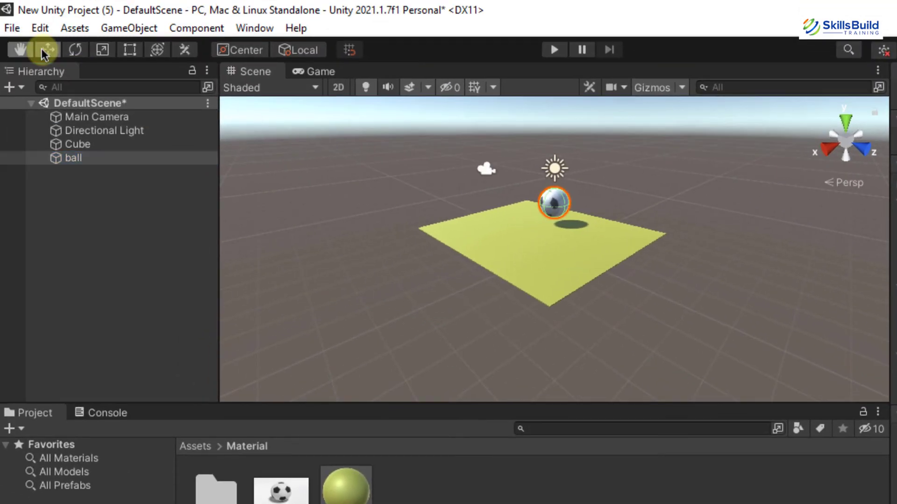
- Move the ball higher above the slab and along the X axis, to about X 2.24, Y 4
click(48, 50)
drag(554, 126, 564, 49)
drag(501, 138, 443, 150)
- Run the scene to watch how the ball behaves with physics, and stop playback
click(554, 49)
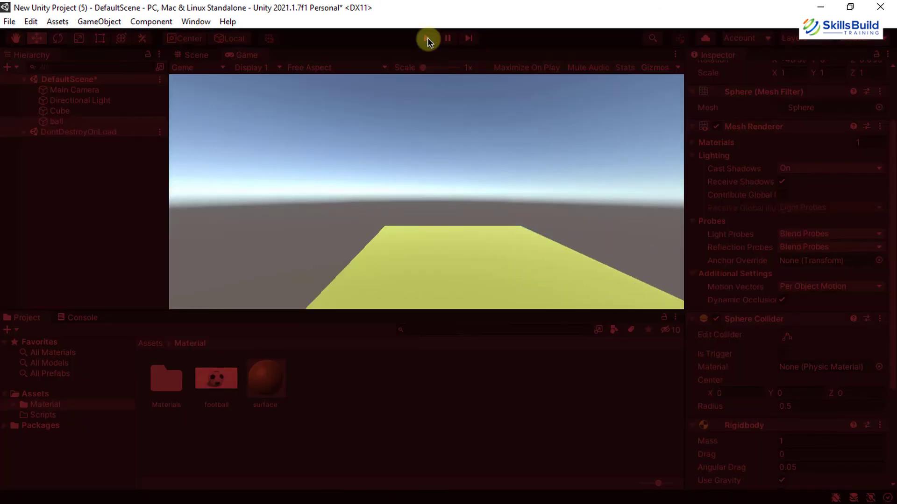
click(427, 38)
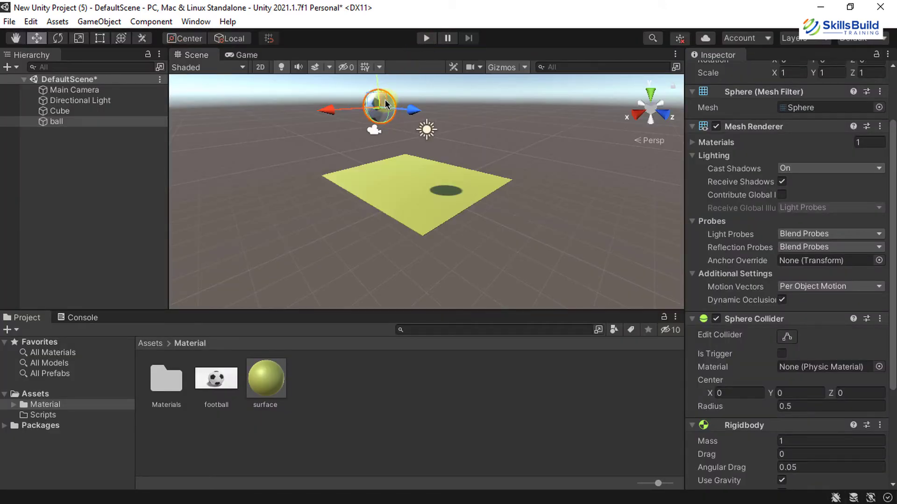
key(q)
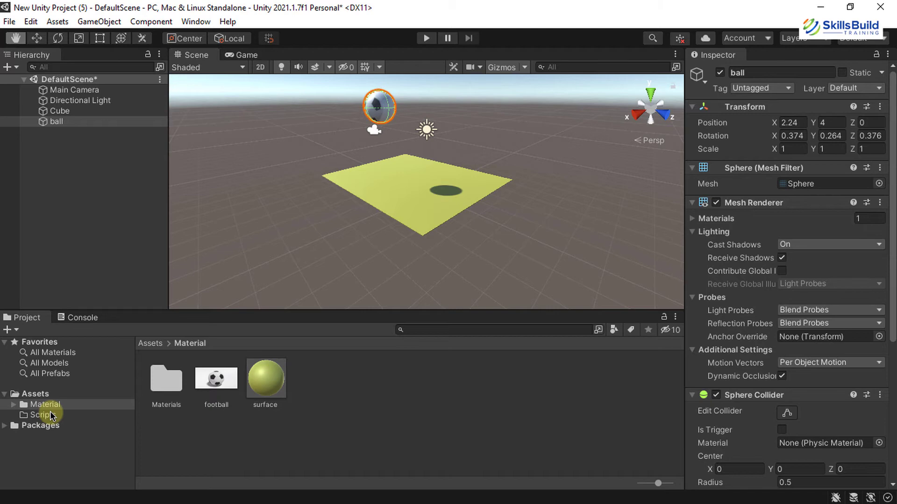
- Create a C# script named BallControl in the project's Scripts folder
click(51, 416)
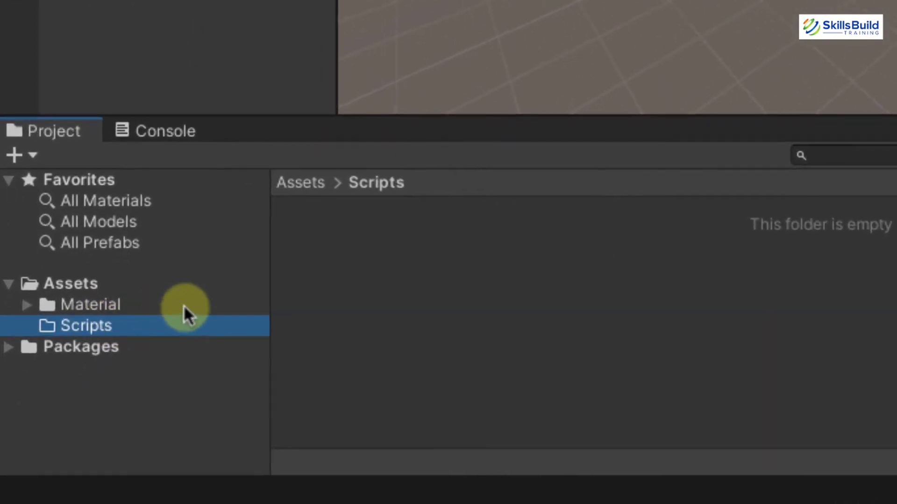
right_click(475, 259)
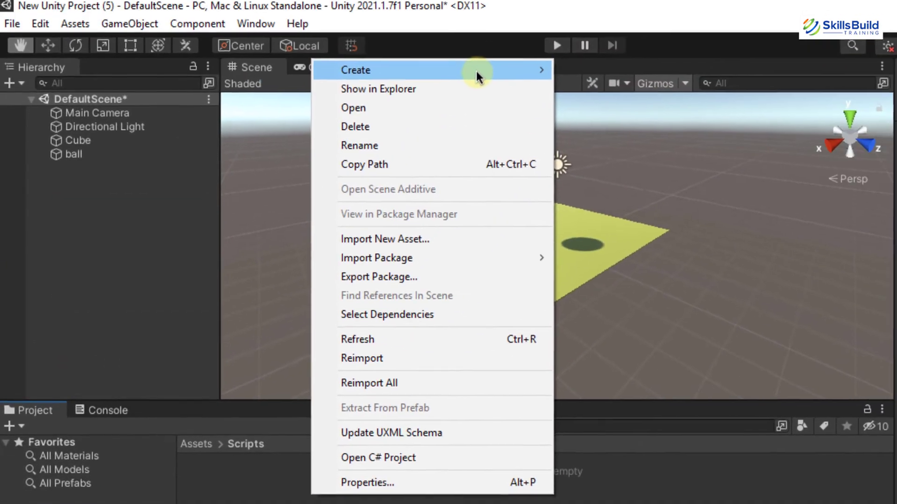
mouse_move(475, 75)
click(644, 61)
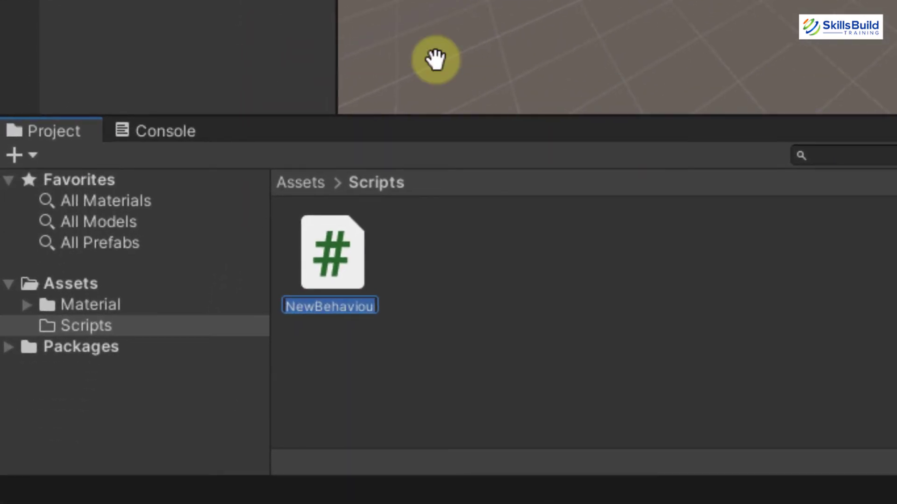
text(B)
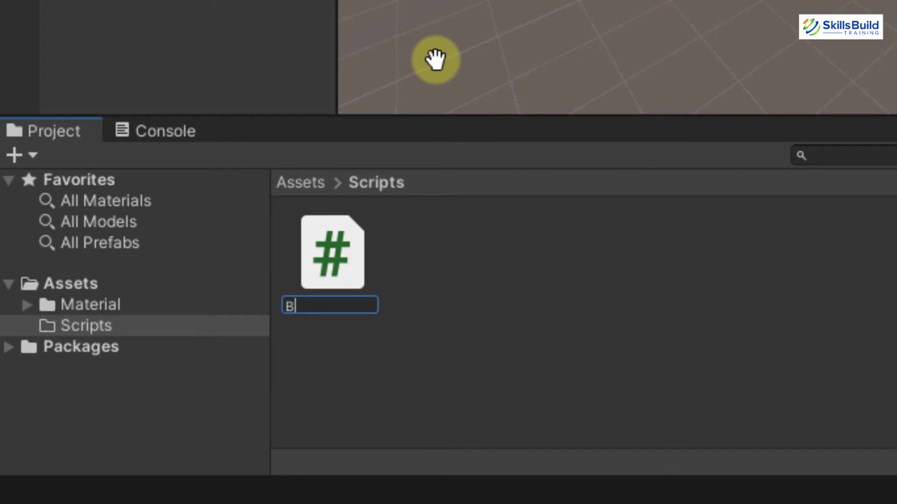
text(allControl)
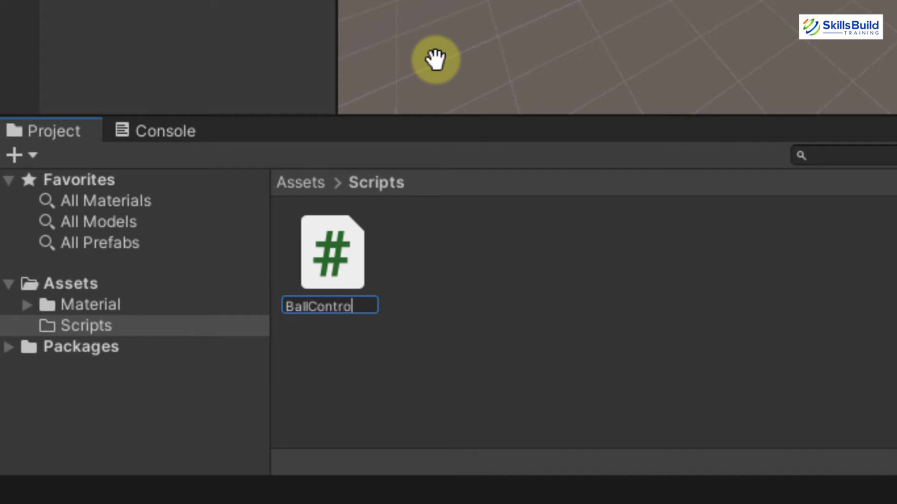
key(Return)
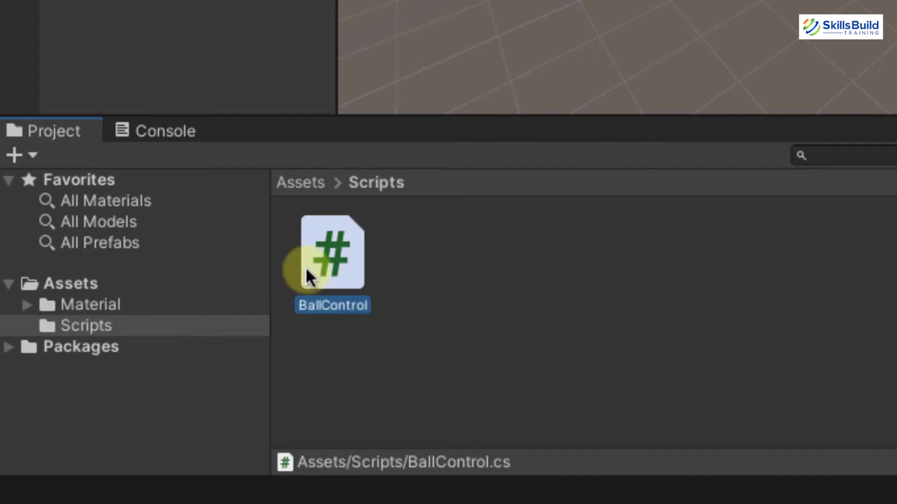
- Open the BallControl script in Visual Studio and declare a private Rigidbody variable named ball at the start of the class
double_click(340, 251)
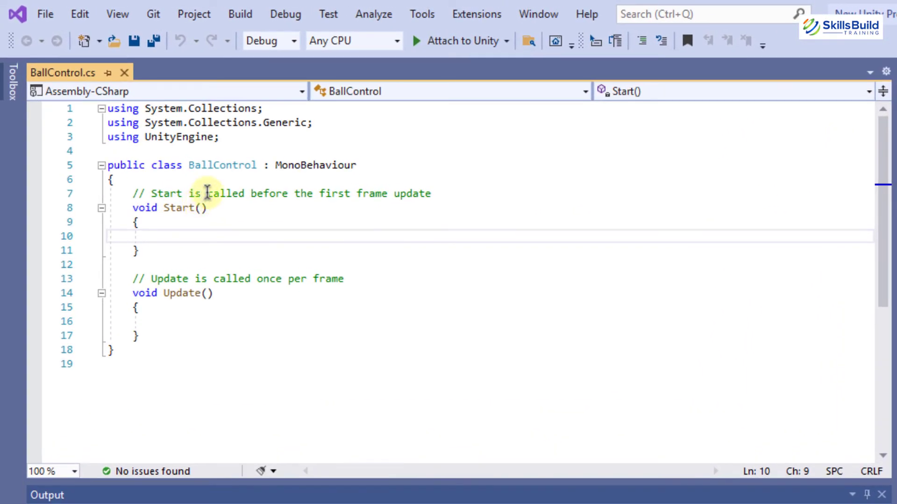
click(230, 165)
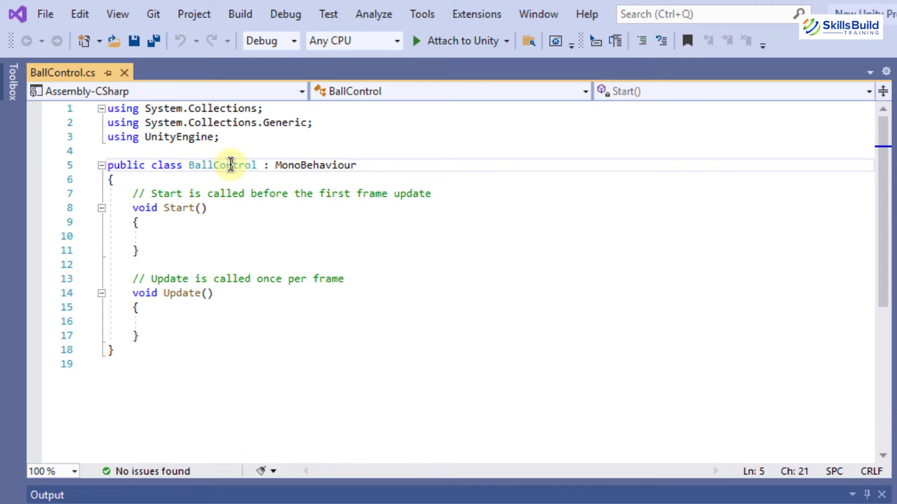
key(Down)
key(Return)
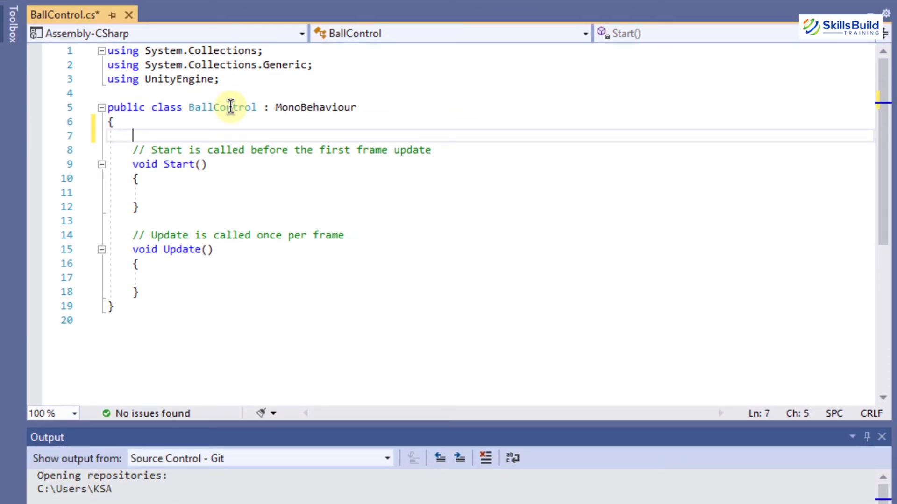
text(pri)
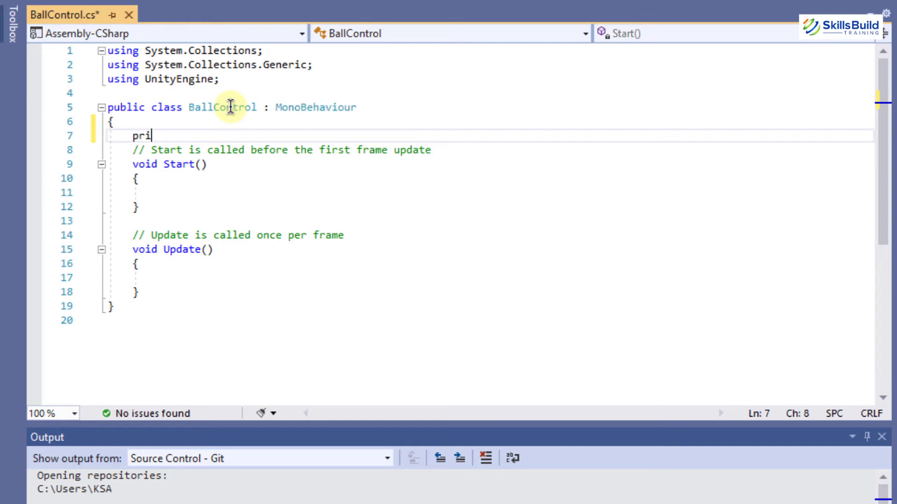
text(vate Rigi)
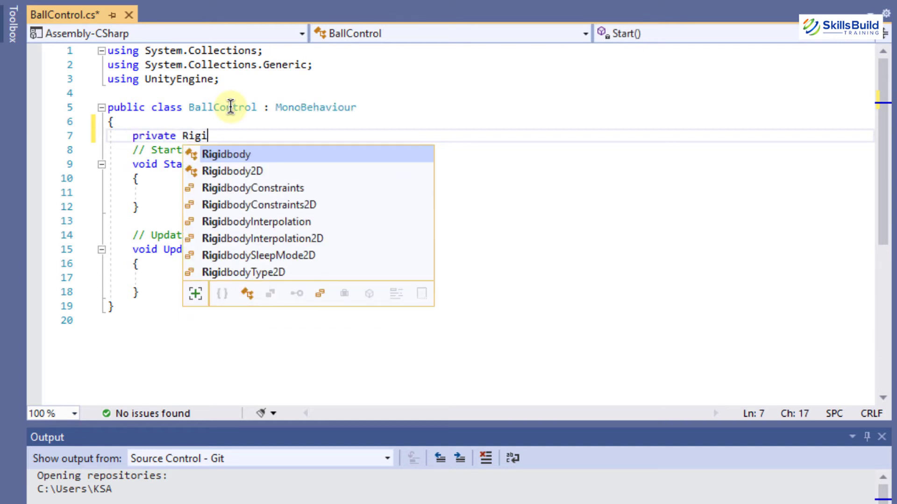
key(Tab)
text(ball)
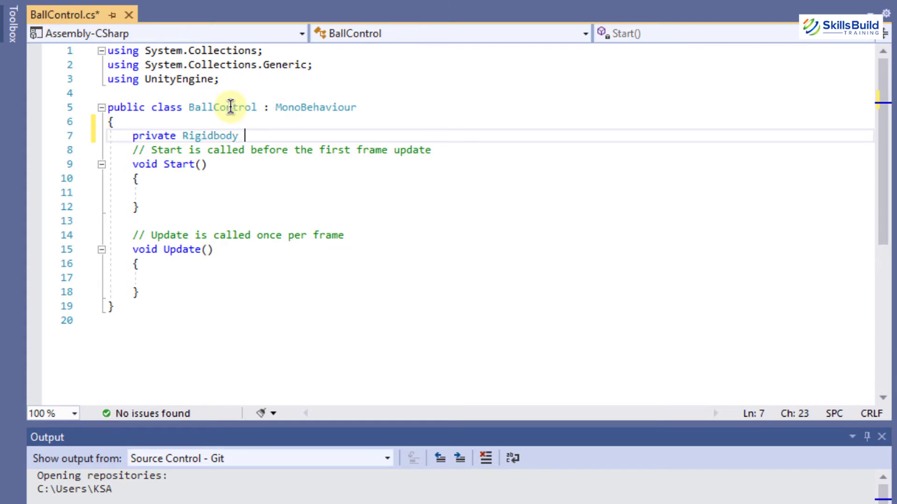
text(;)
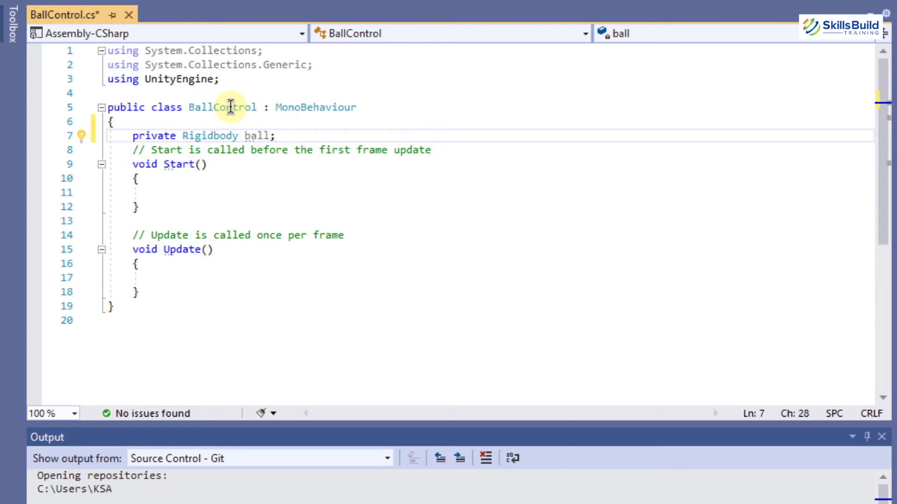
- Declare two private float variables, speed and dirX, below the ball declaration
key(Return)
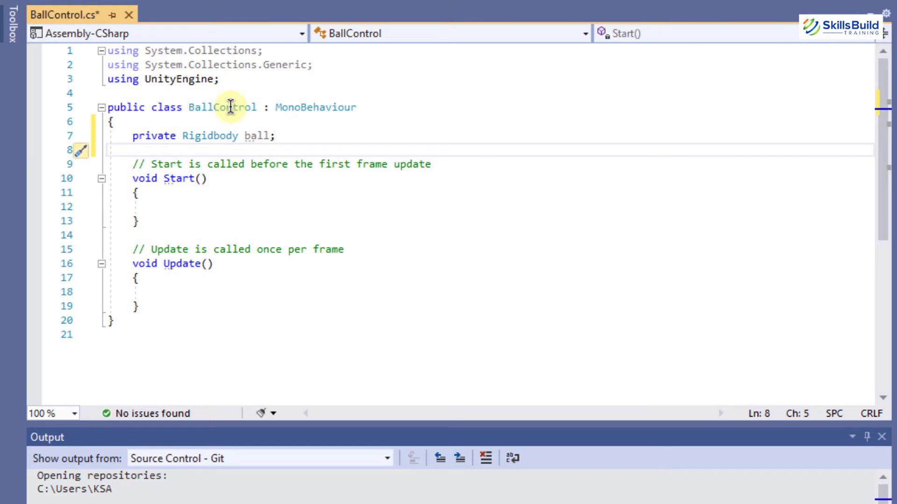
text(private )
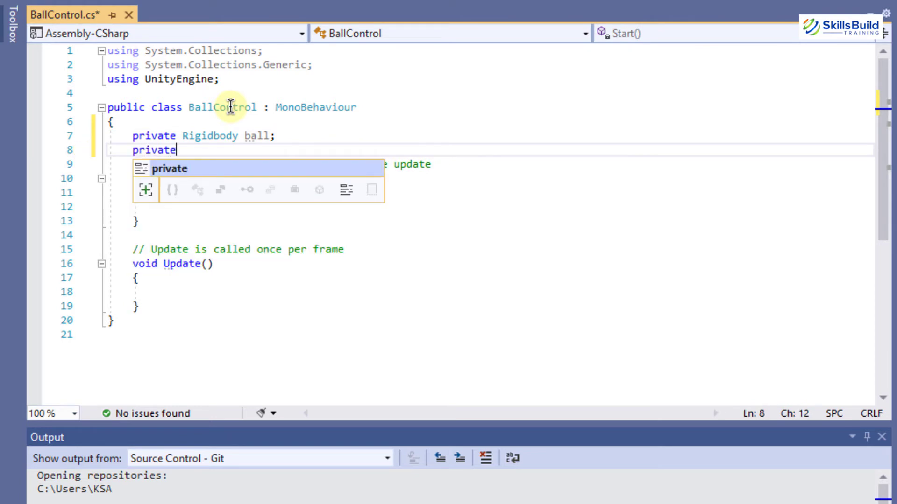
text(float )
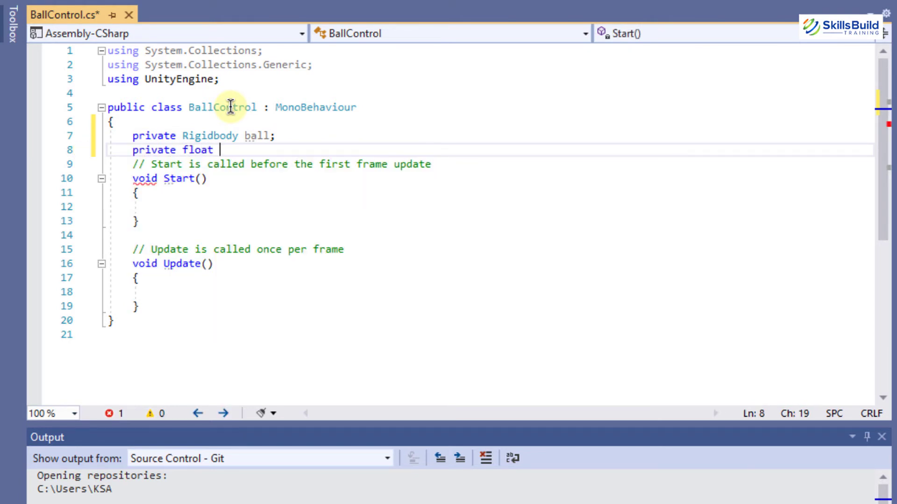
text(speed;)
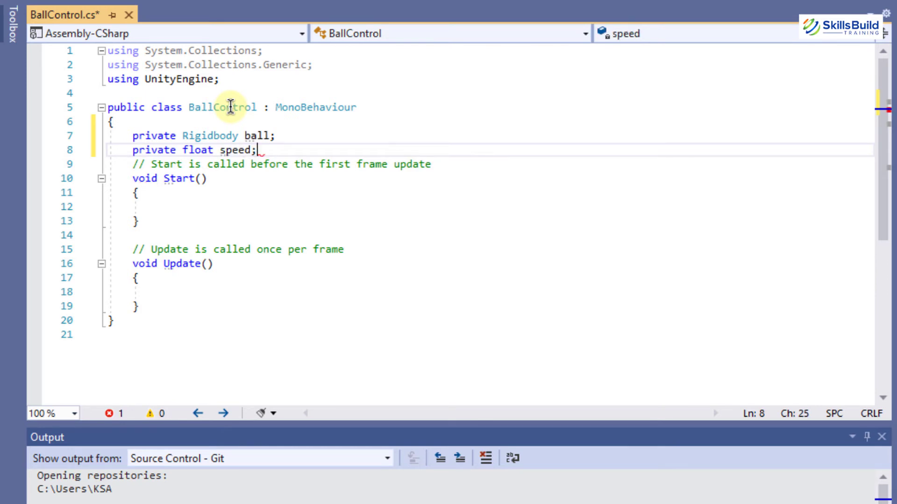
key(Return)
text(private )
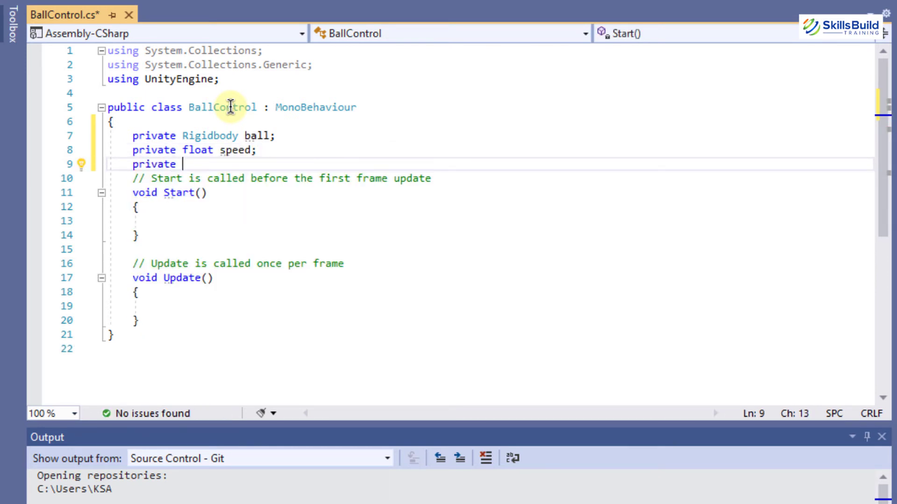
text(float dir)
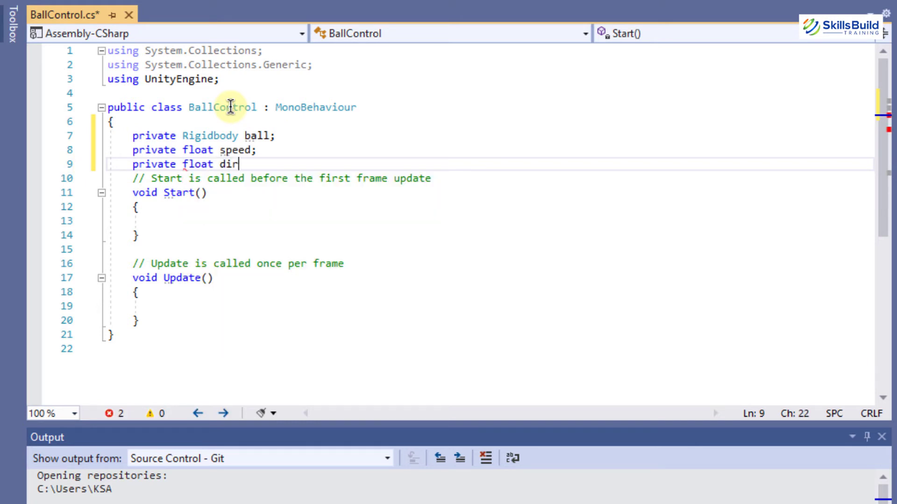
text(X;)
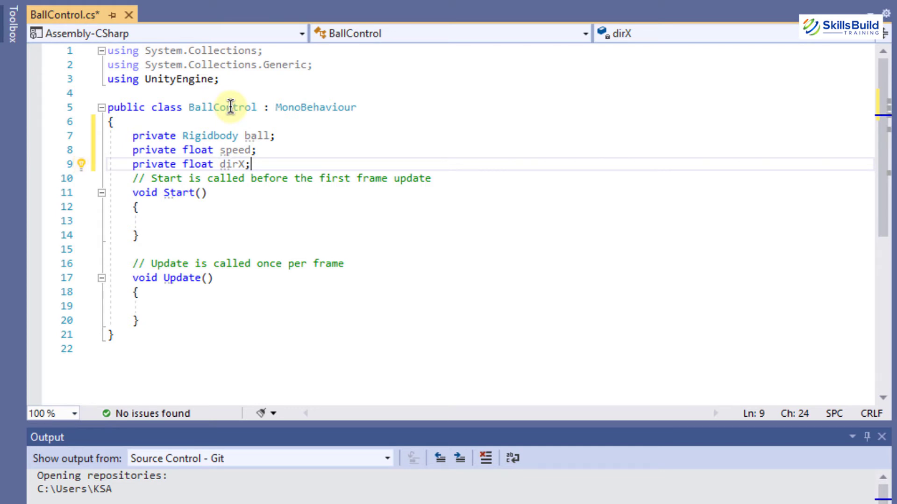
- In the Start method, assign ball with GetComponent<Rigidbody>();
click(193, 220)
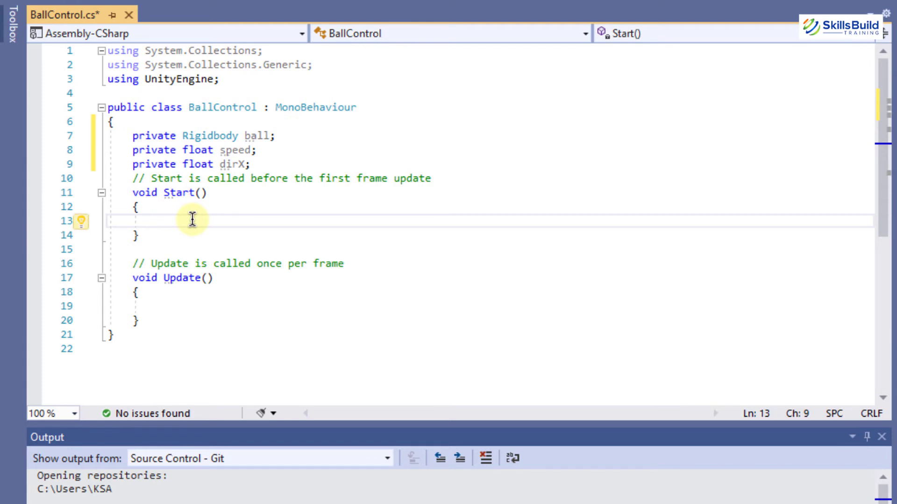
text(b)
key(BackSpace)
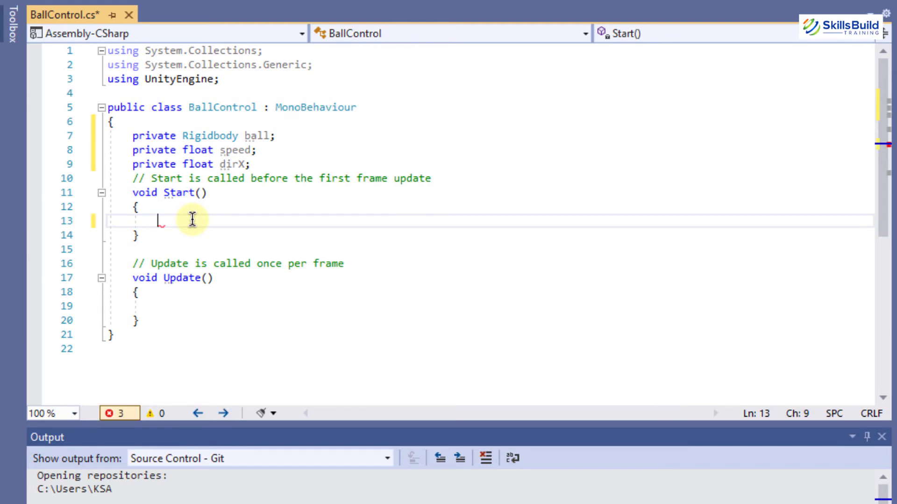
text(ball = )
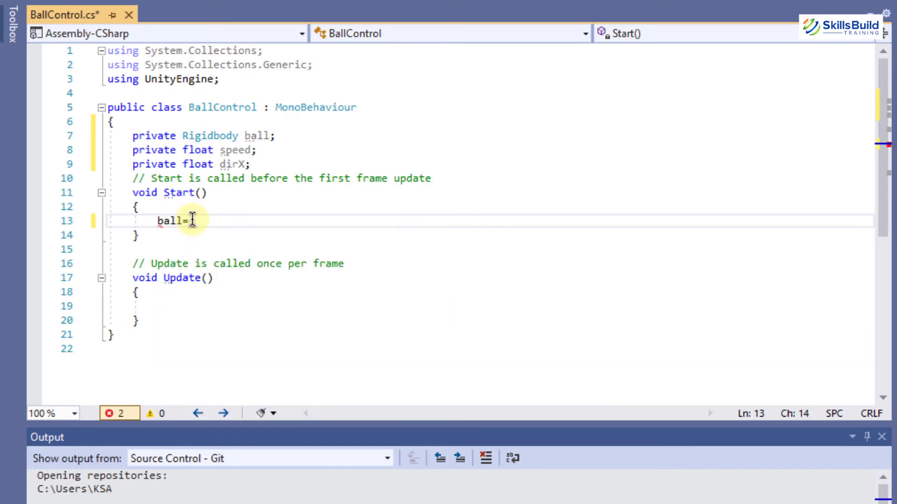
text(GetComponent)
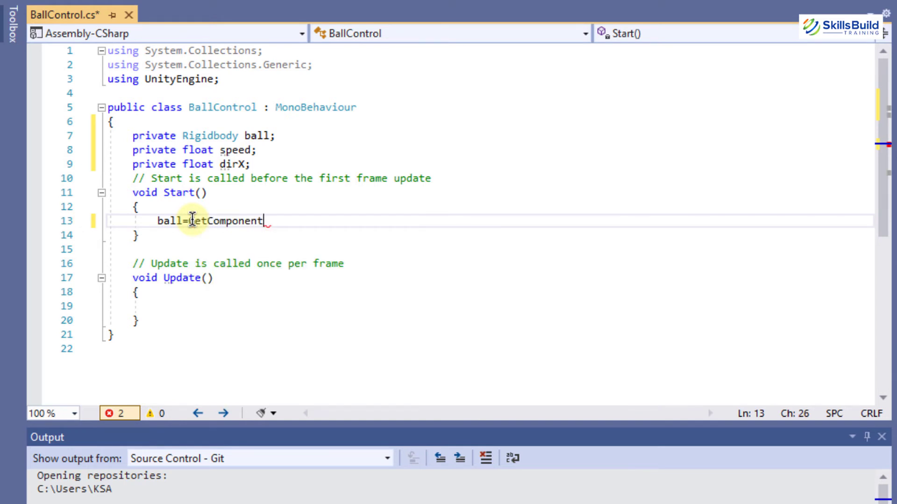
text(<Rigidbody>)
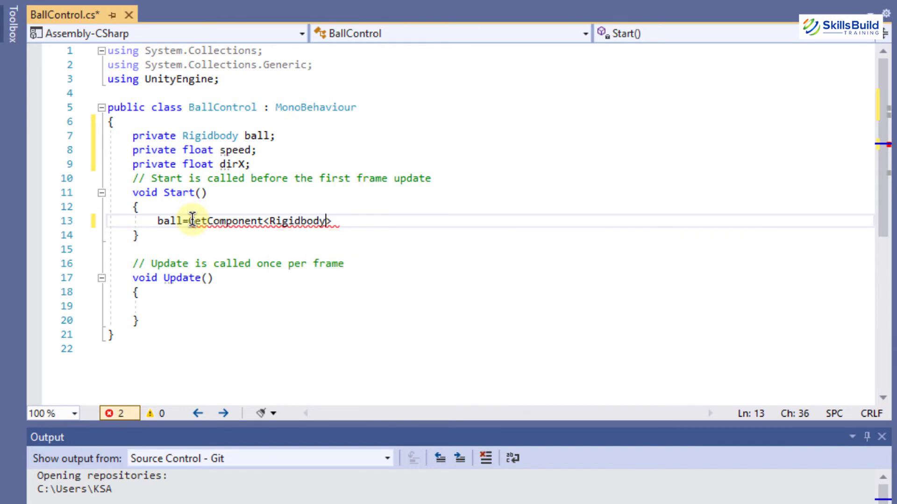
text(();)
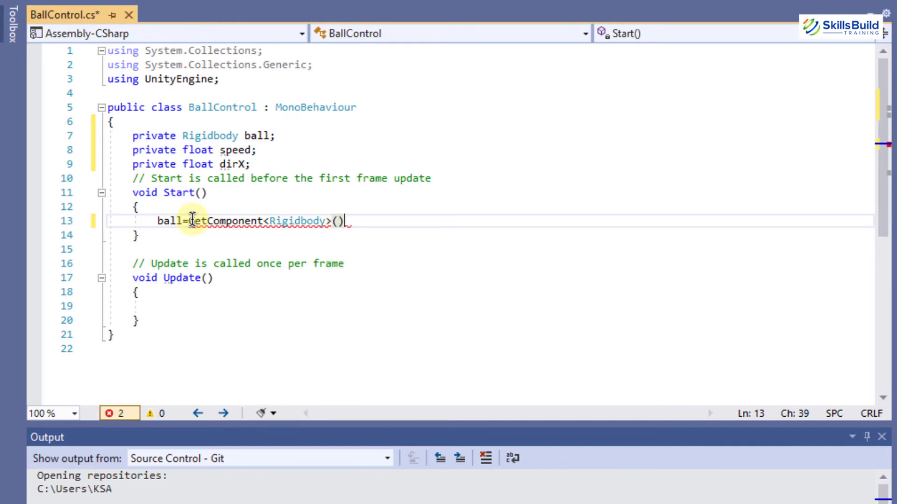
- Add the line speed = 3f; below the ball assignment in the Start method
key(Return)
text(spe)
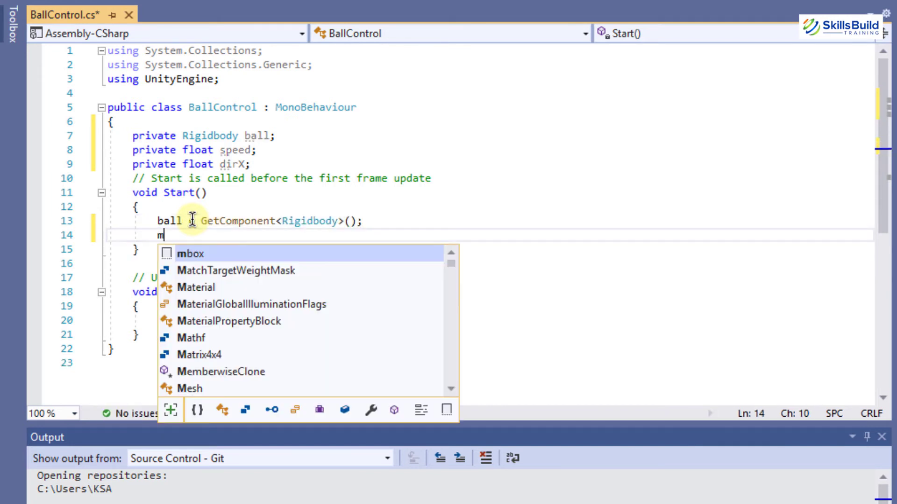
key(Tab)
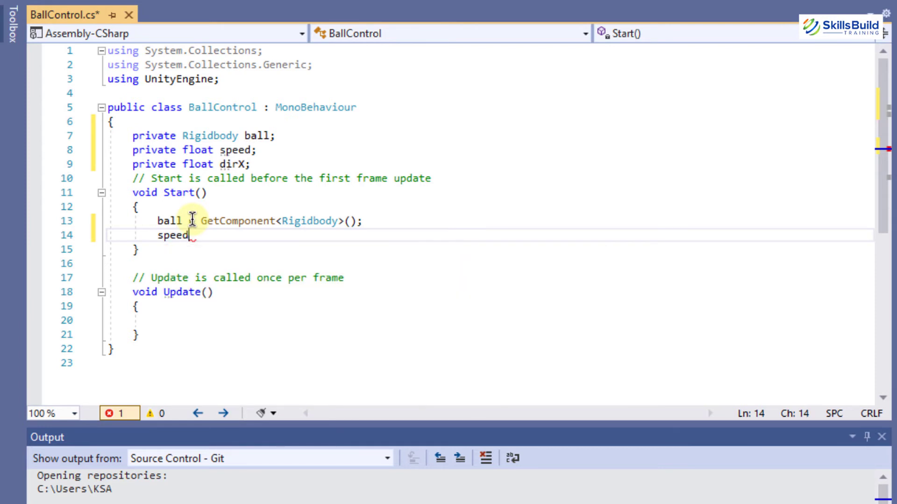
text(= 3f;)
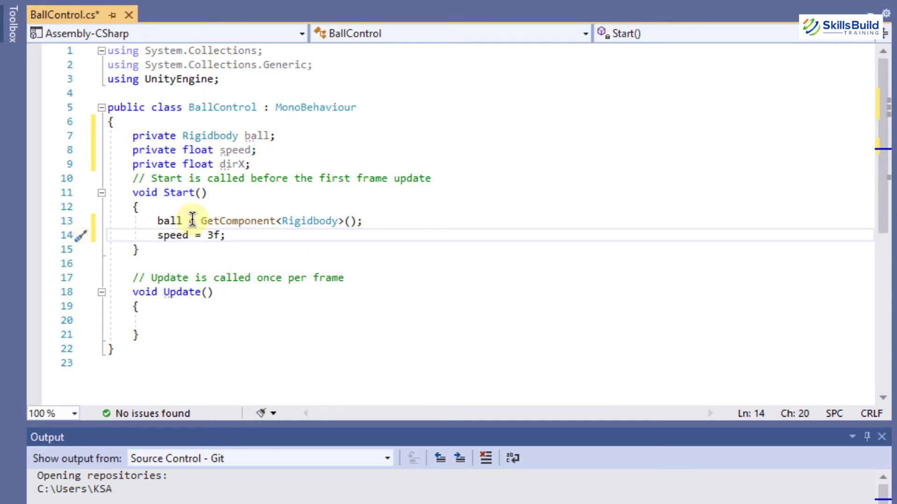
- In the Update method, add the line dirX = Input.GetAxis("Horizontal") * speed;
key(Down)
key(Down)
key(Down)
key(Down)
key(Down)
key(Down)
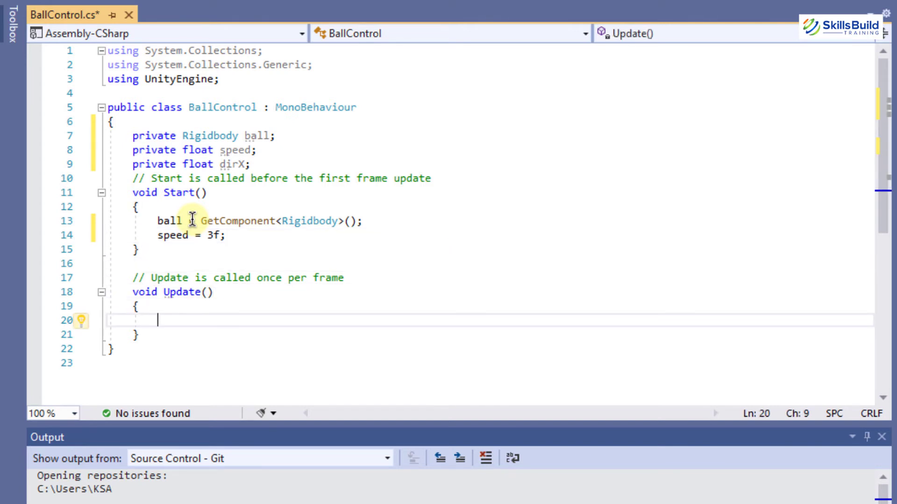
text(dir)
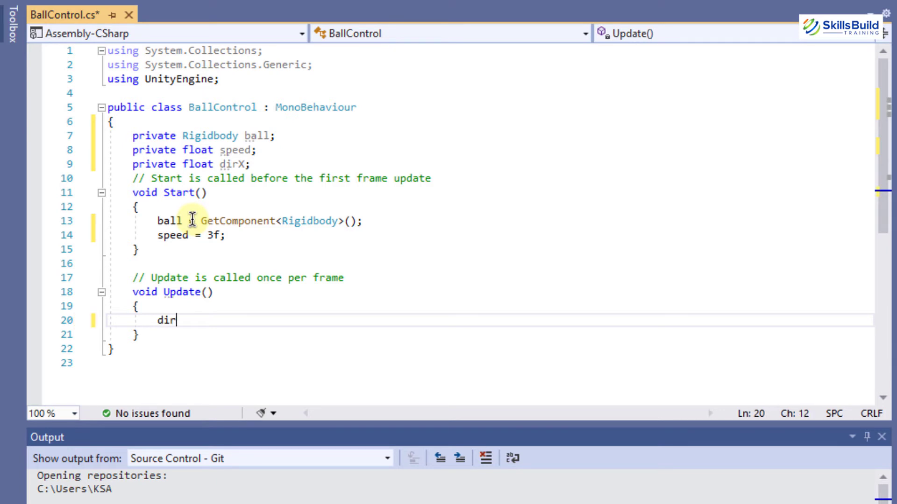
text(X=)
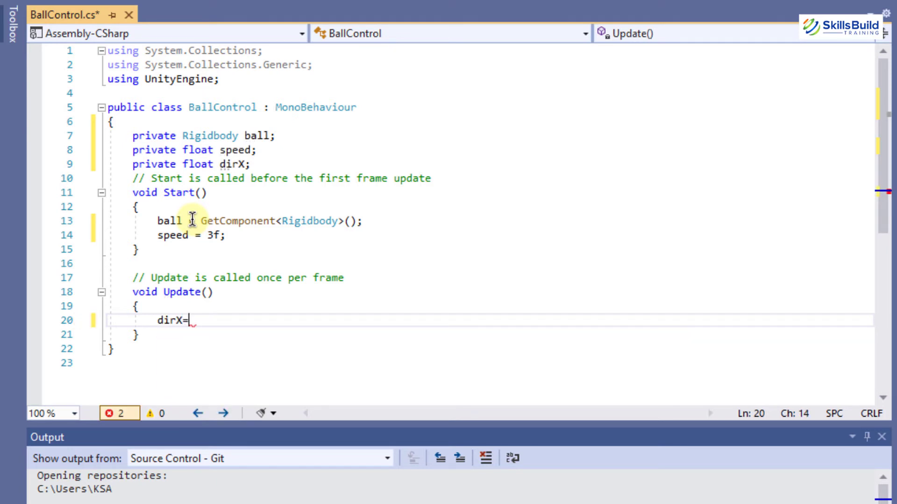
text(Inp)
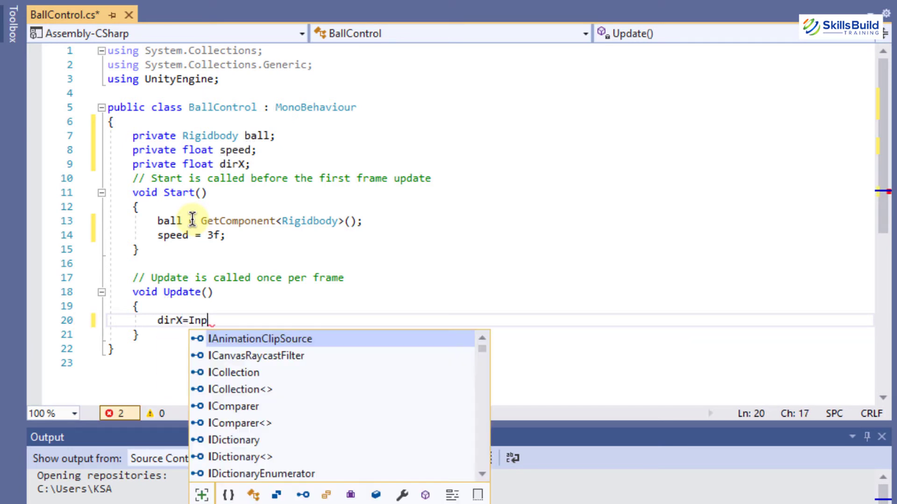
text(ut.Get)
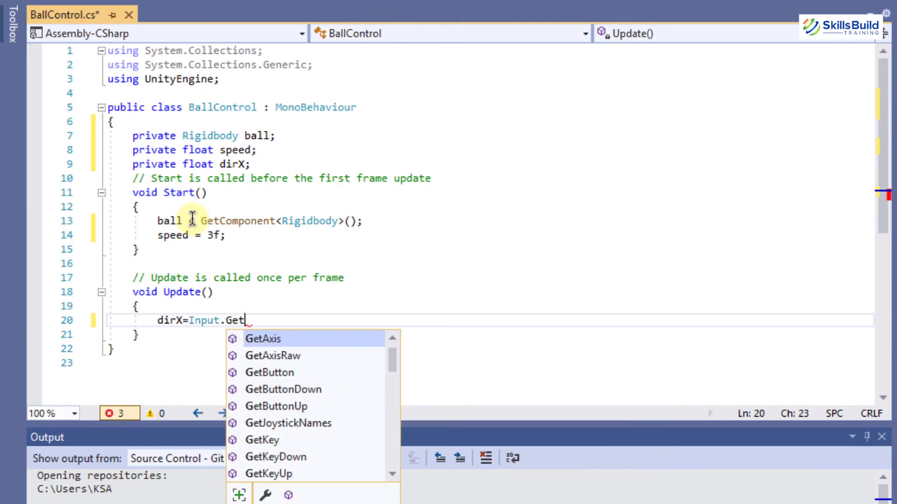
text(Axis("Horizontal"))
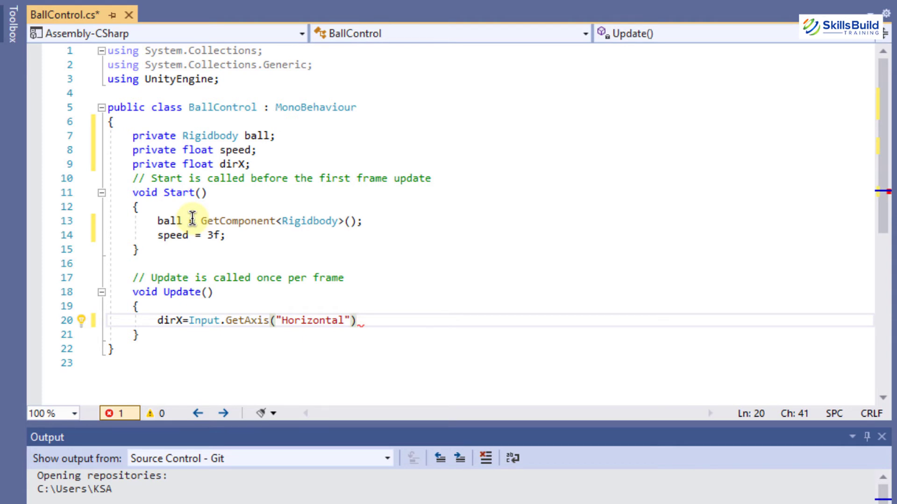
text(* speed)
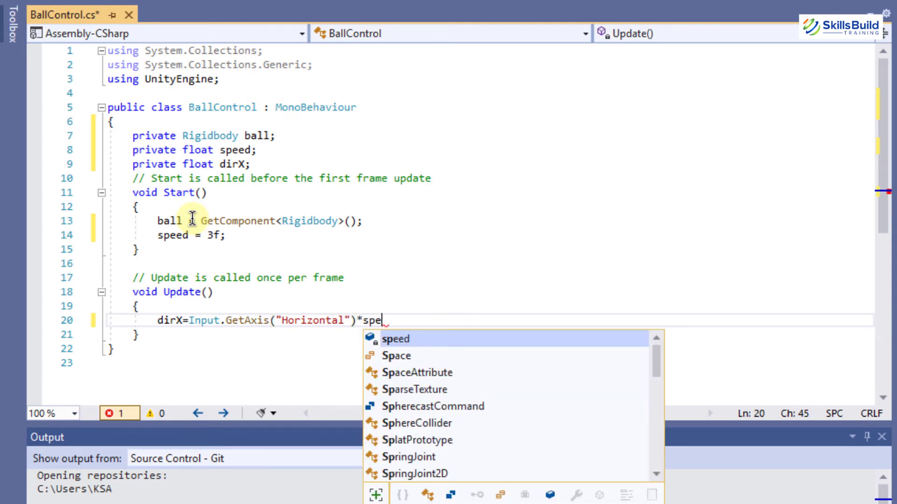
text(;)
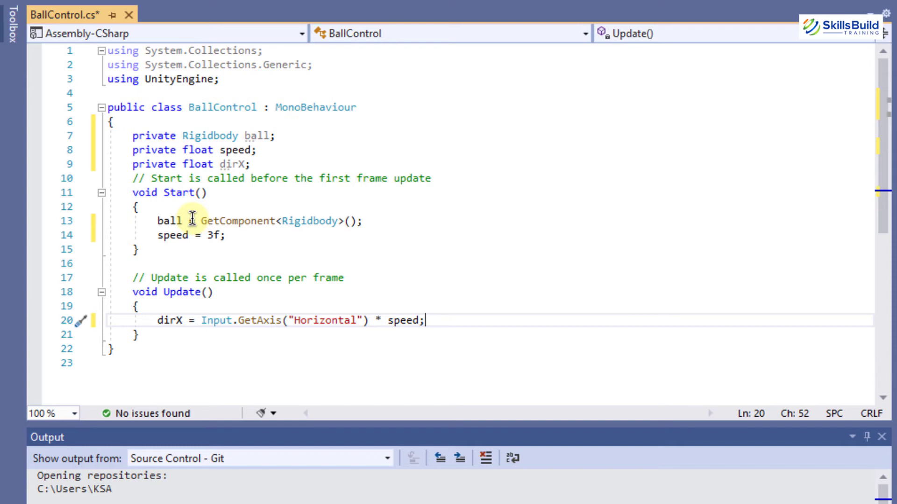
- Below the dirX line, add ball.velocity = new Vector3(dirX, ball.velocity.y); and save the script
key(Return)
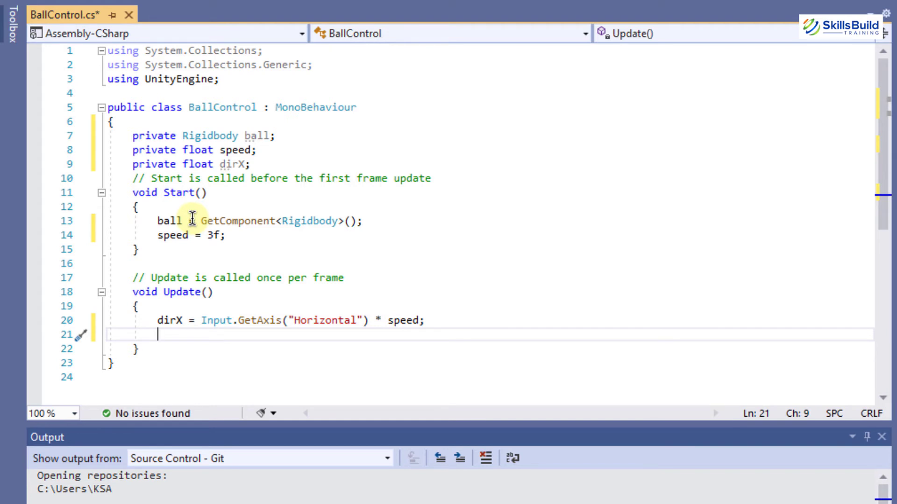
text(b)
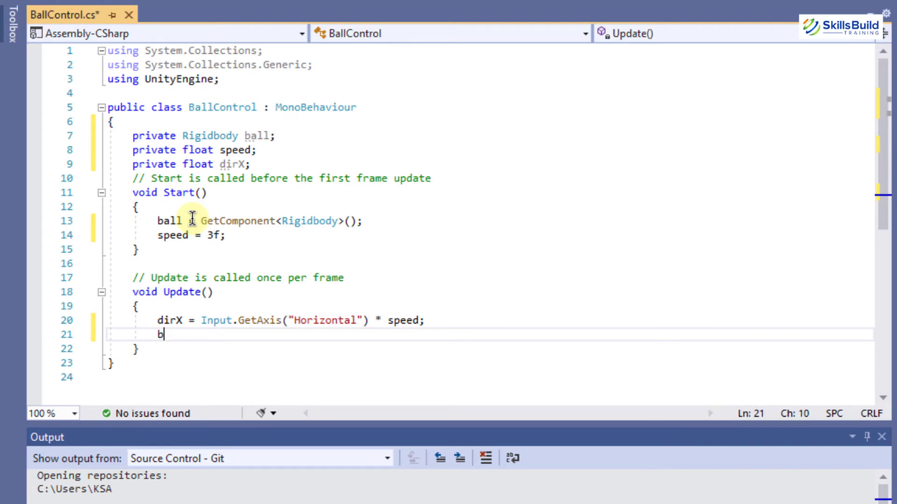
text(all.ve)
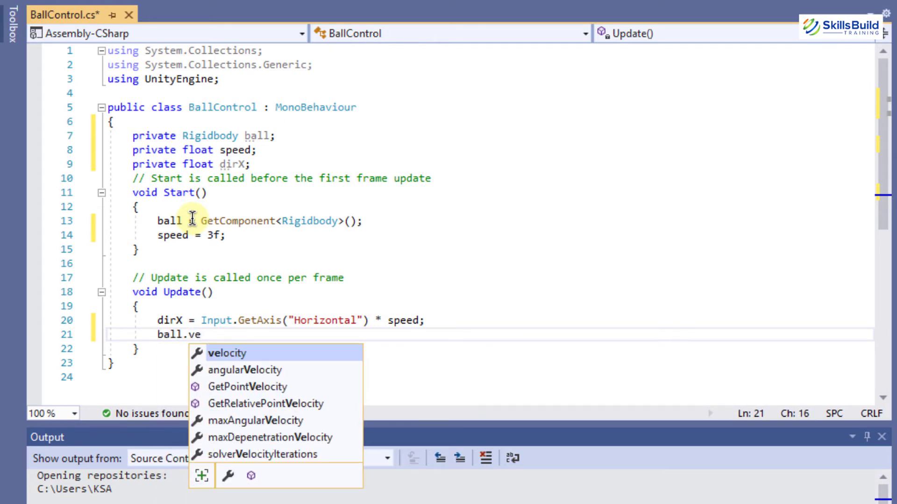
key(Tab)
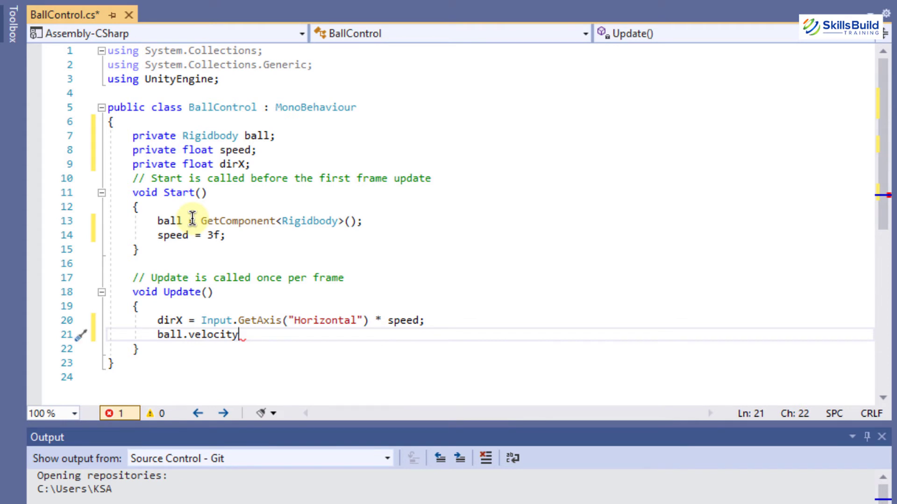
text(= new Ve)
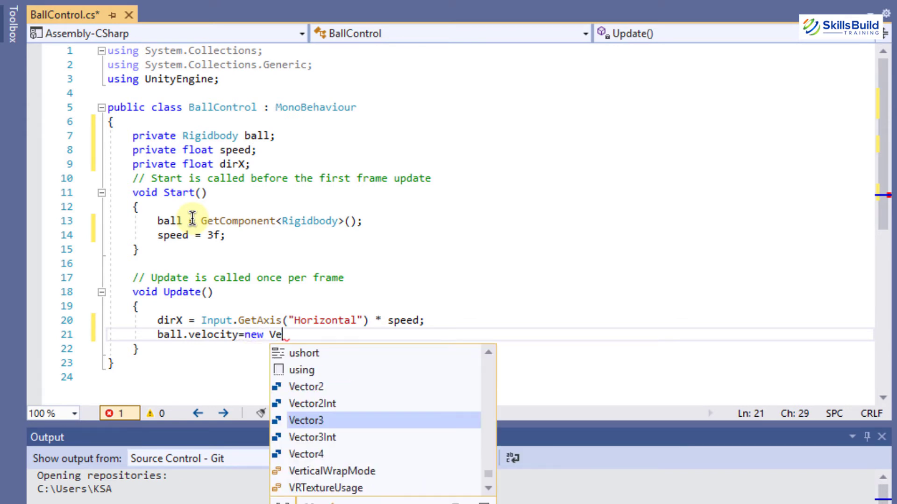
text(ctor3()
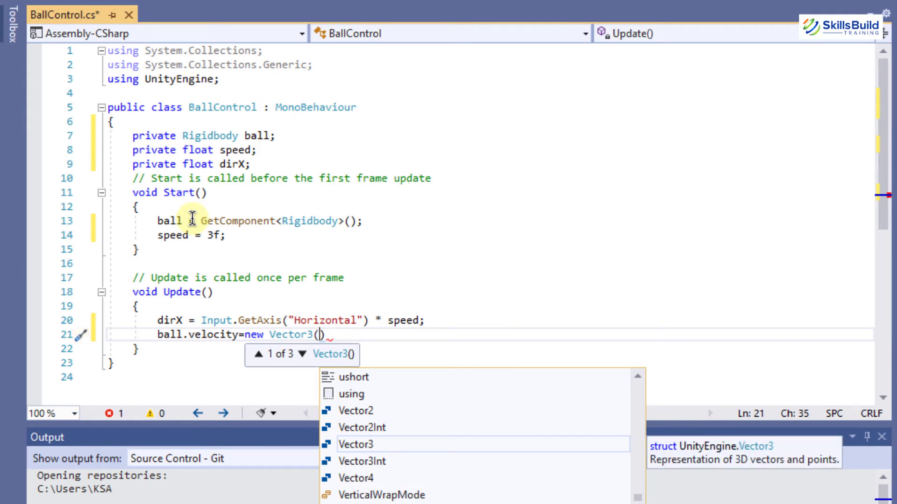
text(dirX)
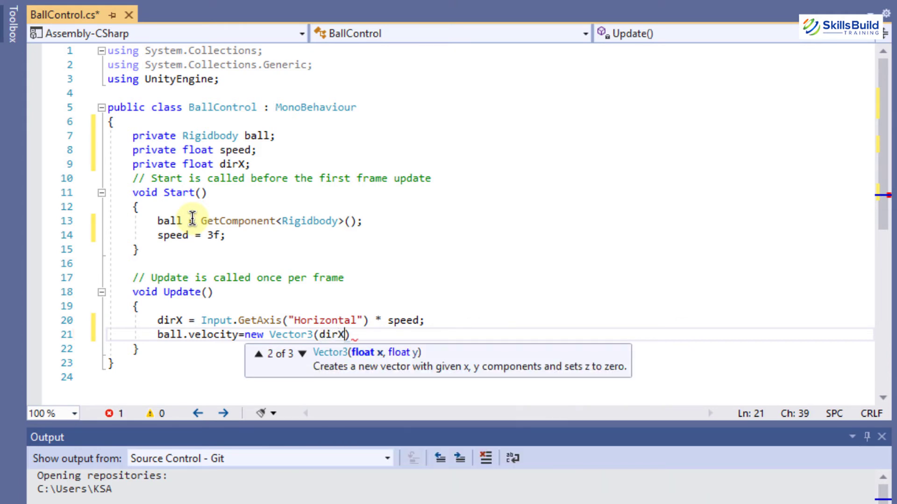
text(, ba)
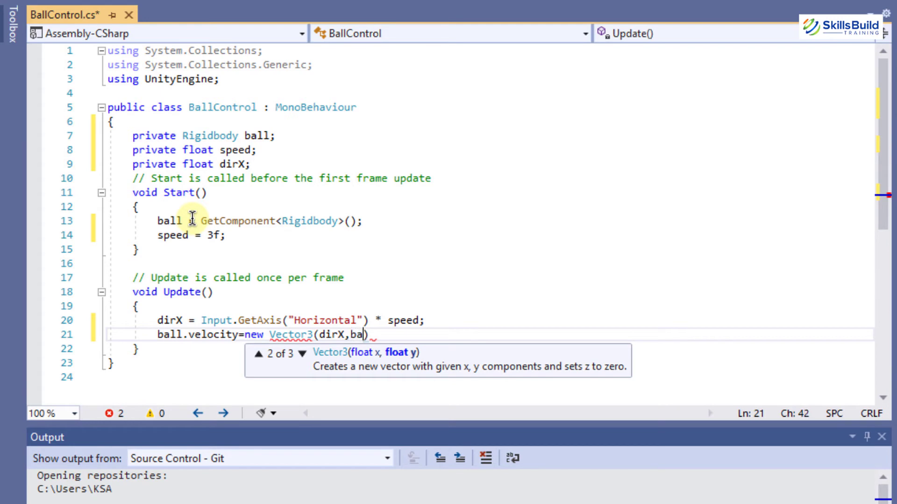
text(ll)
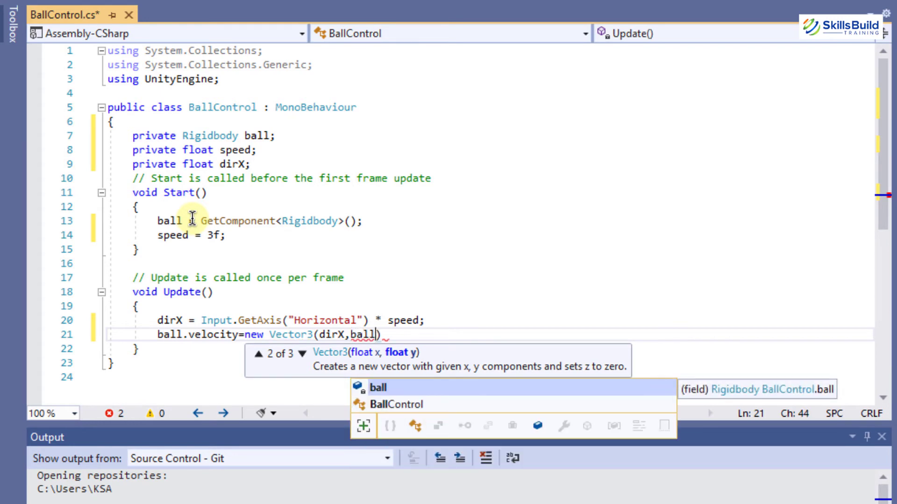
text(.velocity.y);)
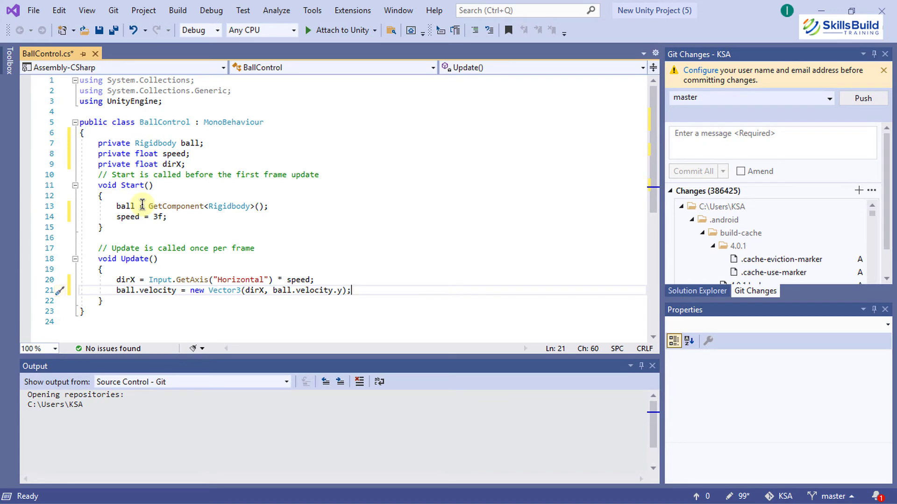
key(ctrl+s)
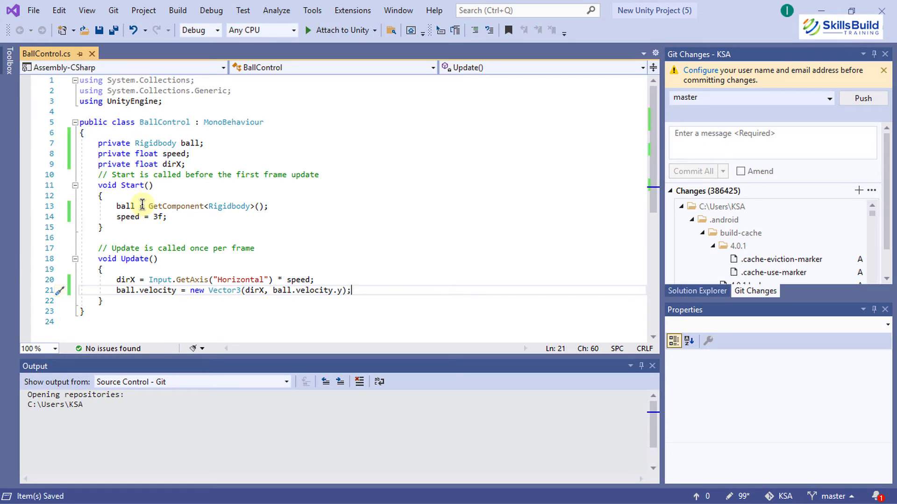
- Switch to Unity and attach the BallControl script from the Scripts folder to the ball object
key(alt+Tab)
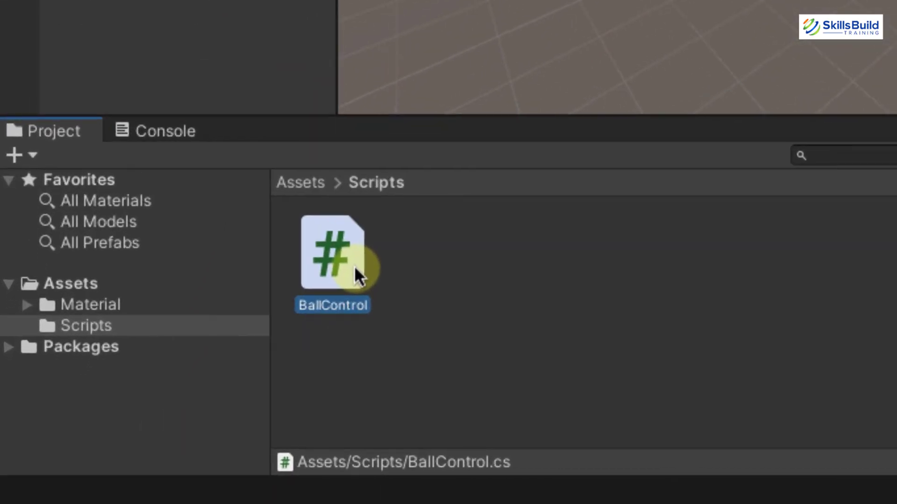
drag(178, 387, 219, 391)
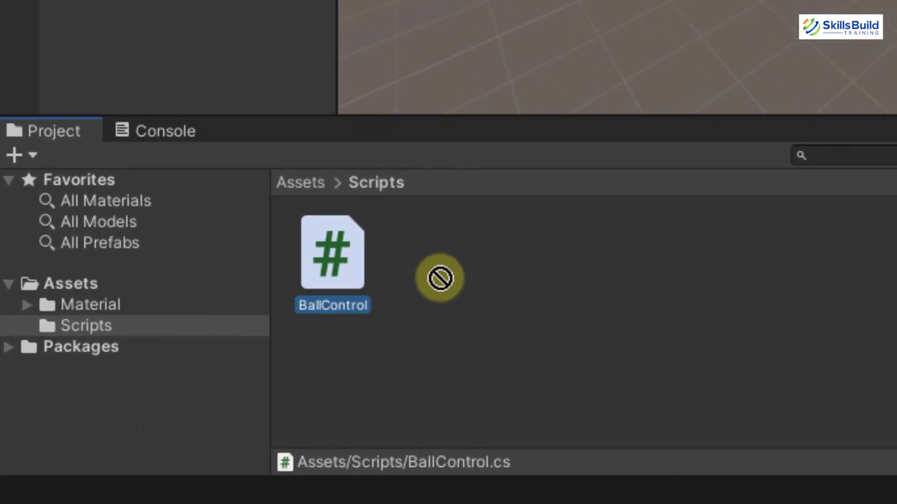
drag(439, 278, 125, 242)
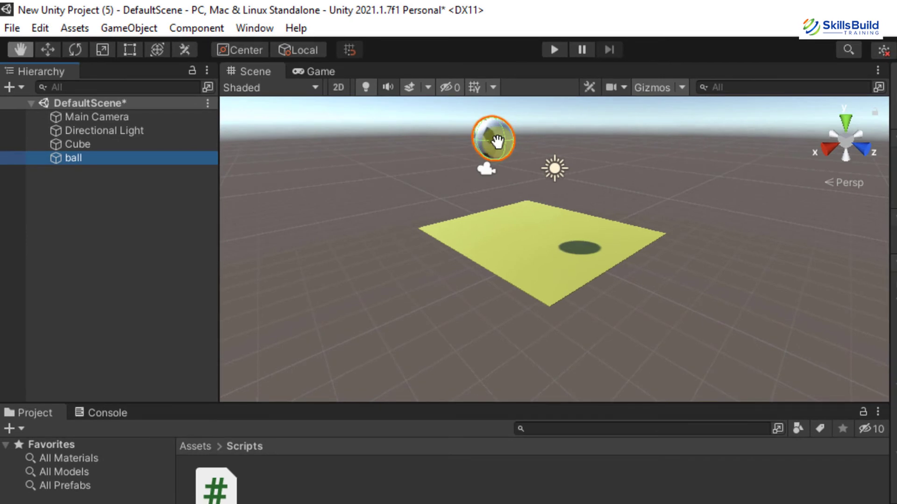
- Play-test the scene by rolling the ball right, left and right again with the horizontal input, and stop playing
click(554, 50)
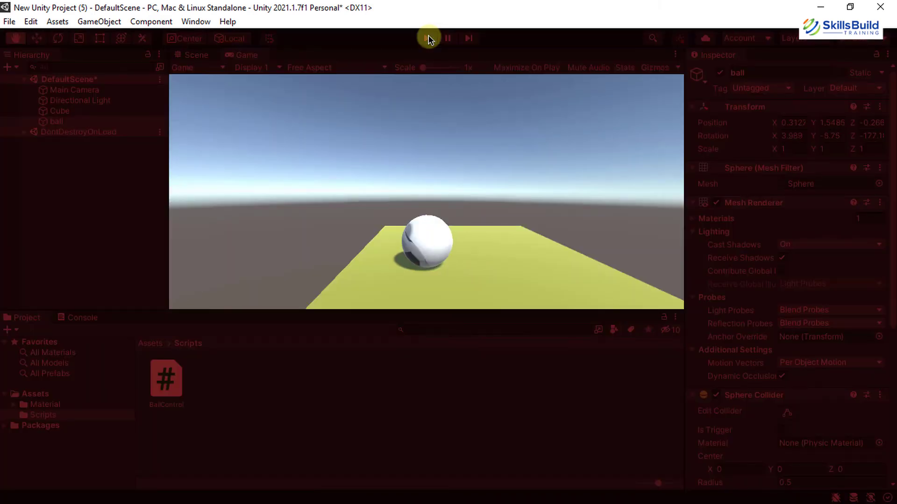
key(Right)
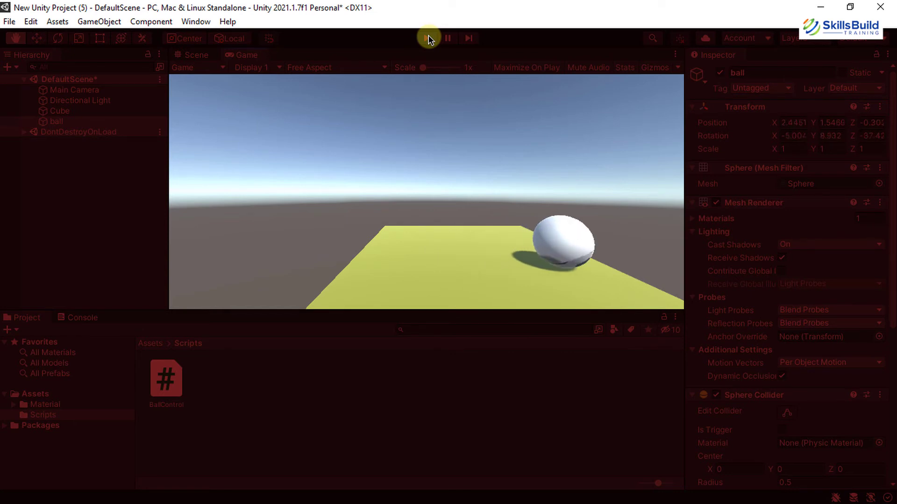
key(Left)
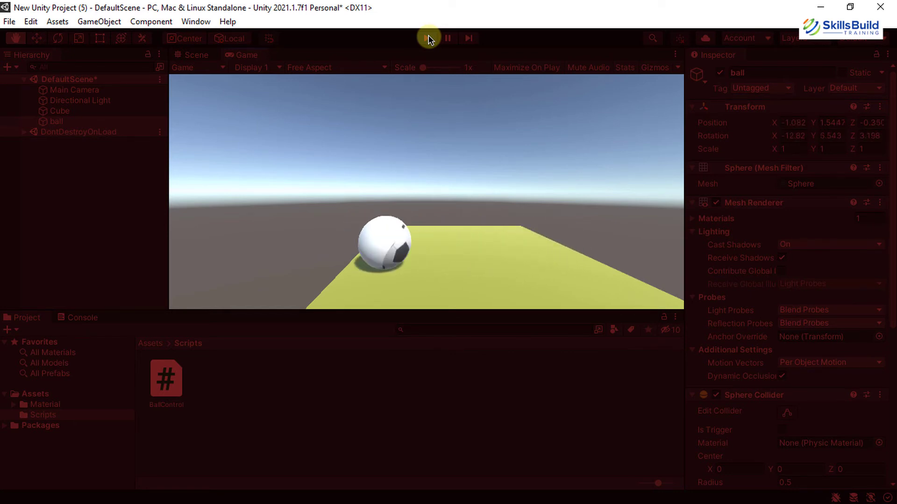
key(Right)
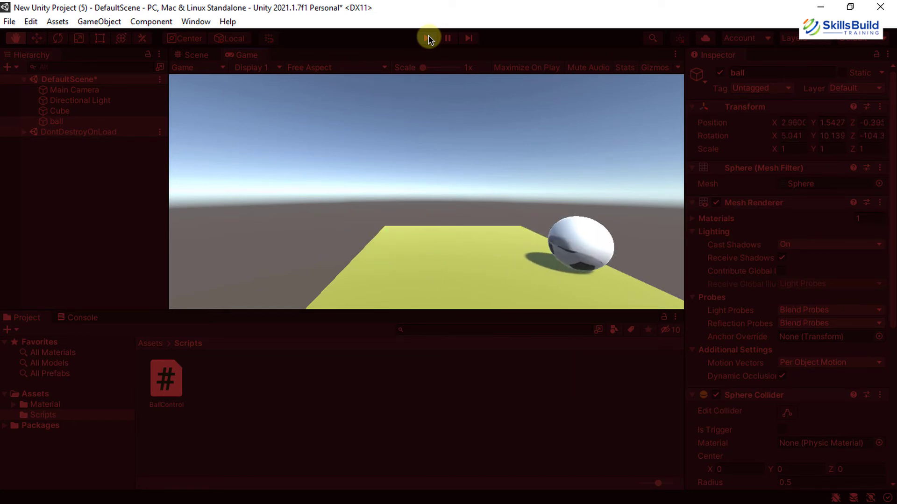
click(428, 37)
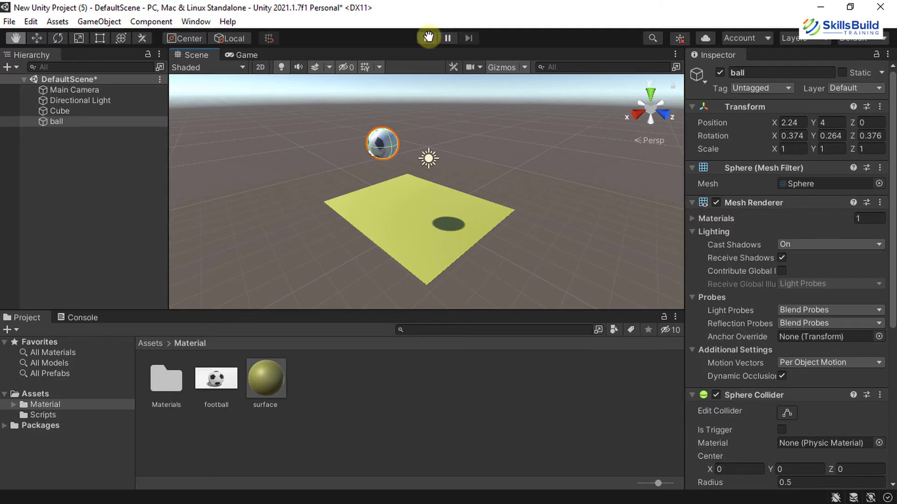
- Move the ball in the negative direction along its Z axis with the Move tool
click(36, 38)
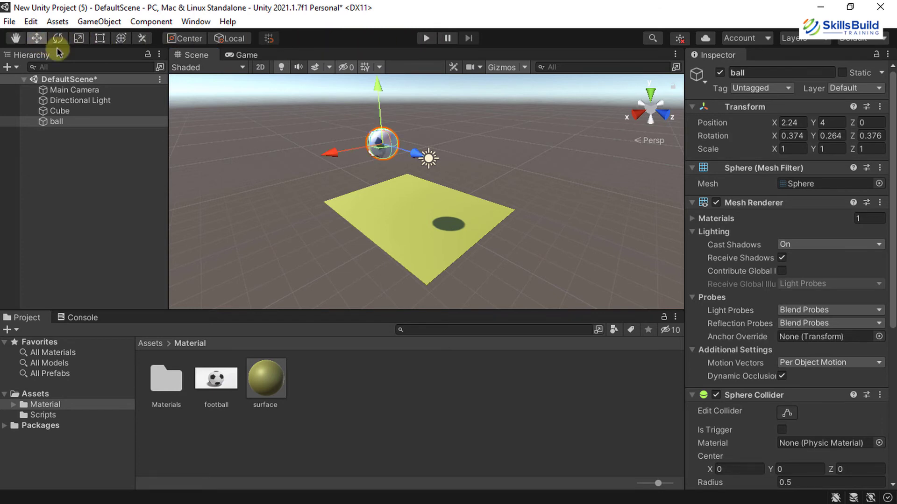
drag(413, 155, 355, 143)
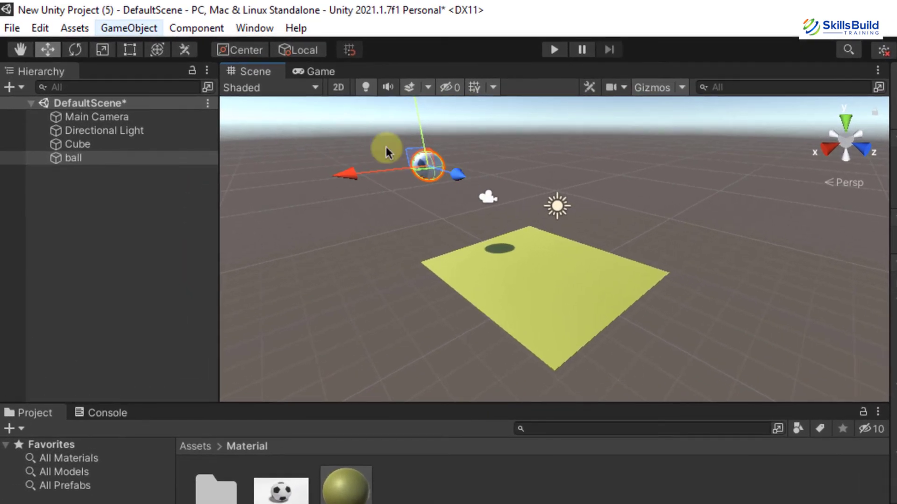
- Add a 3D cube to the scene and name it hurdle
click(96, 22)
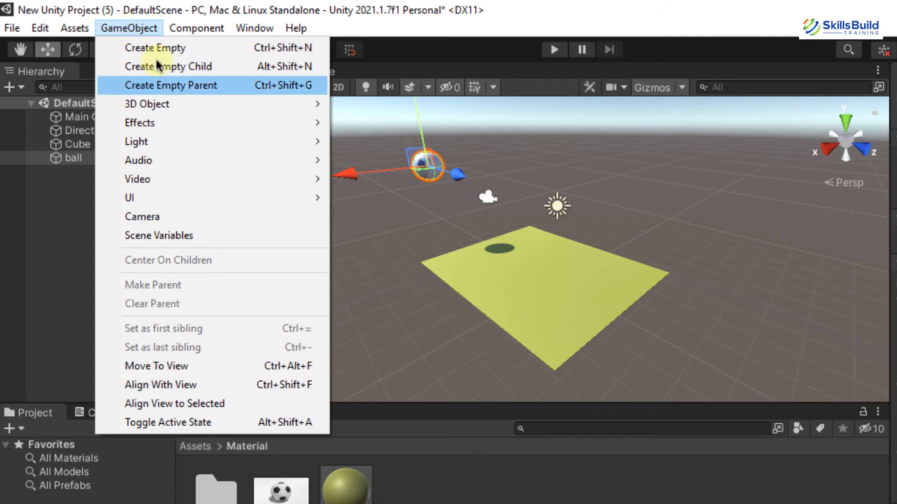
mouse_move(186, 95)
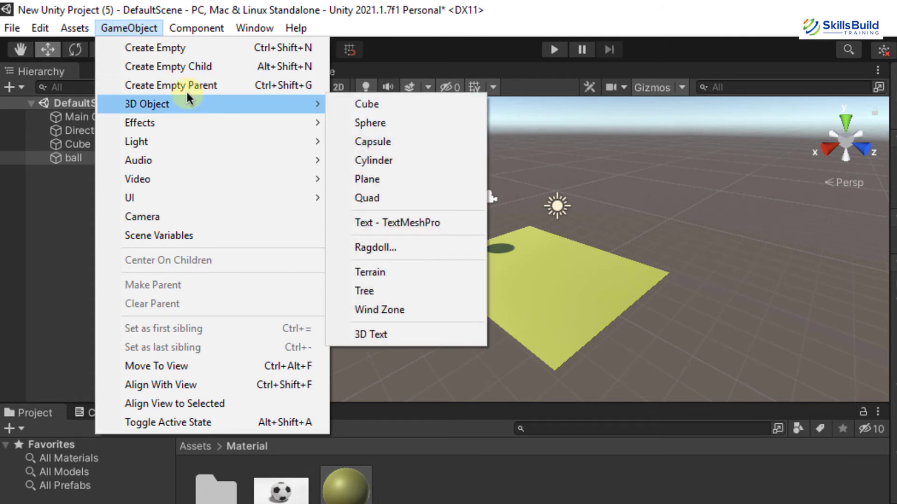
click(378, 106)
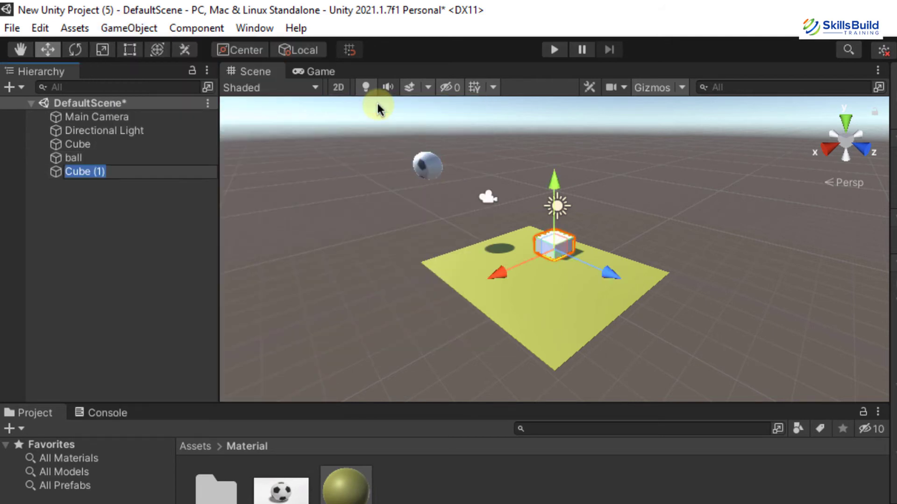
text(hurdle)
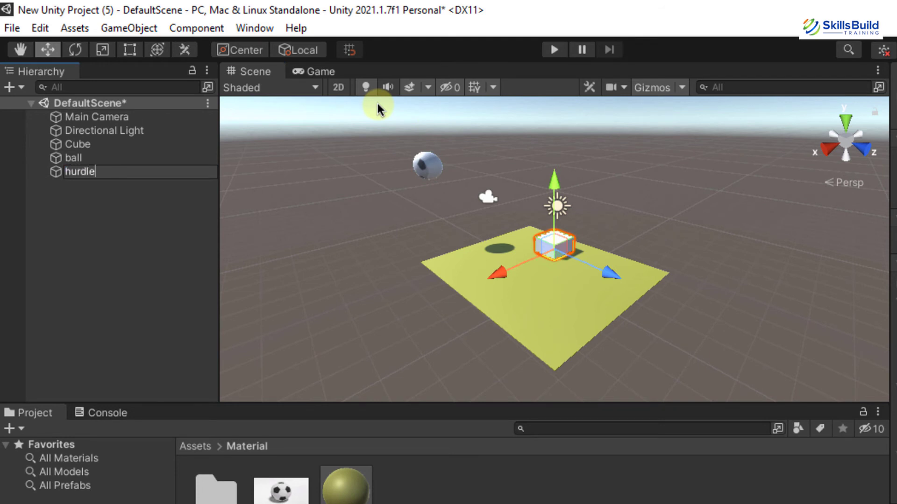
key(Return)
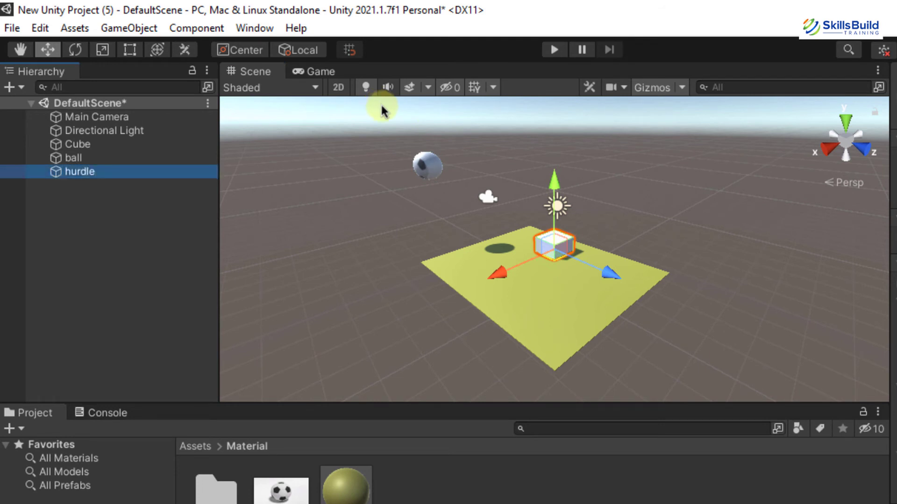
- Raise the hurdle cube above the ground and shift it along its positive X and Z axes
drag(553, 180, 557, 137)
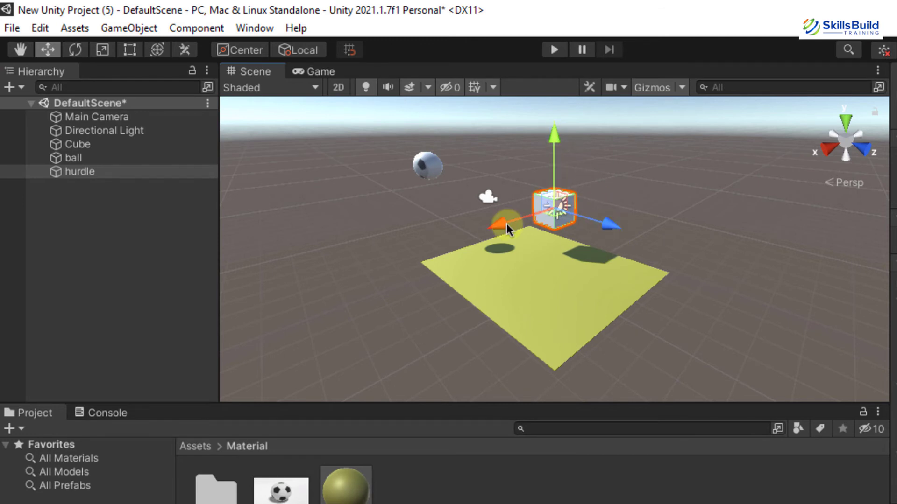
drag(507, 224, 461, 262)
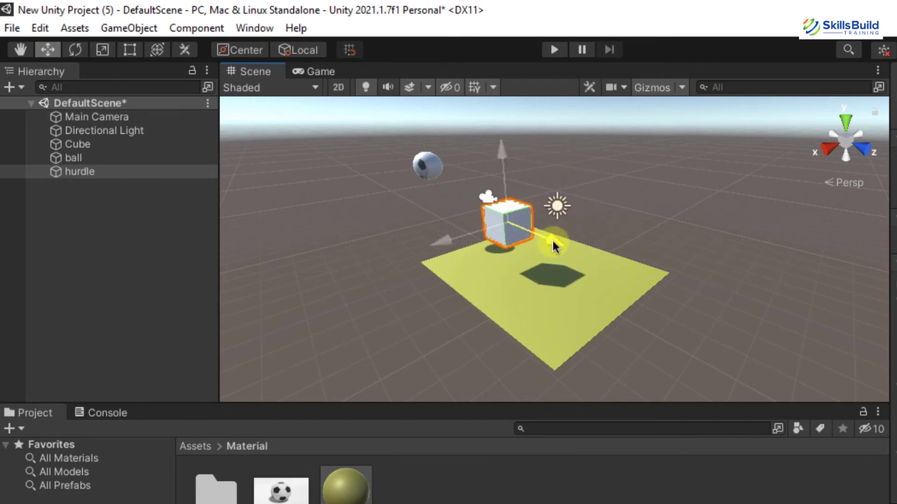
drag(555, 240, 593, 274)
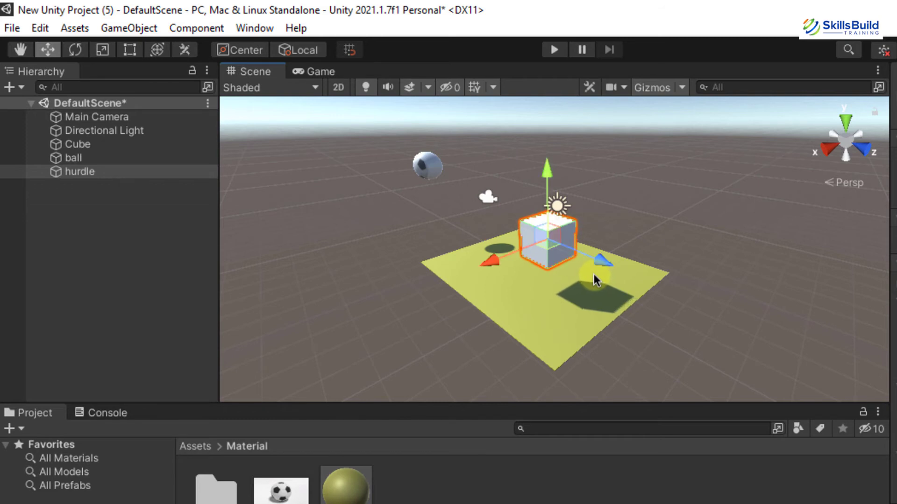
- Enlarge the ground Cube along its X and Z axes with the Scale tool
click(546, 320)
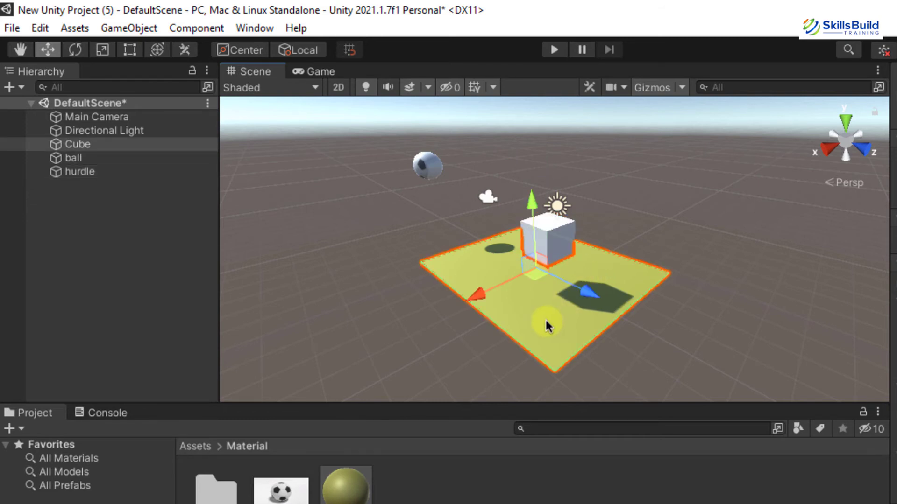
click(103, 49)
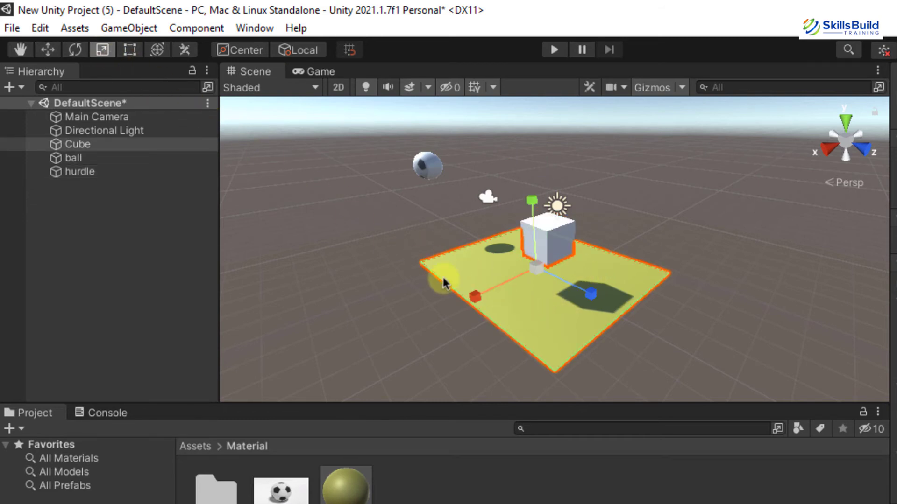
drag(473, 301, 396, 355)
drag(590, 300, 786, 377)
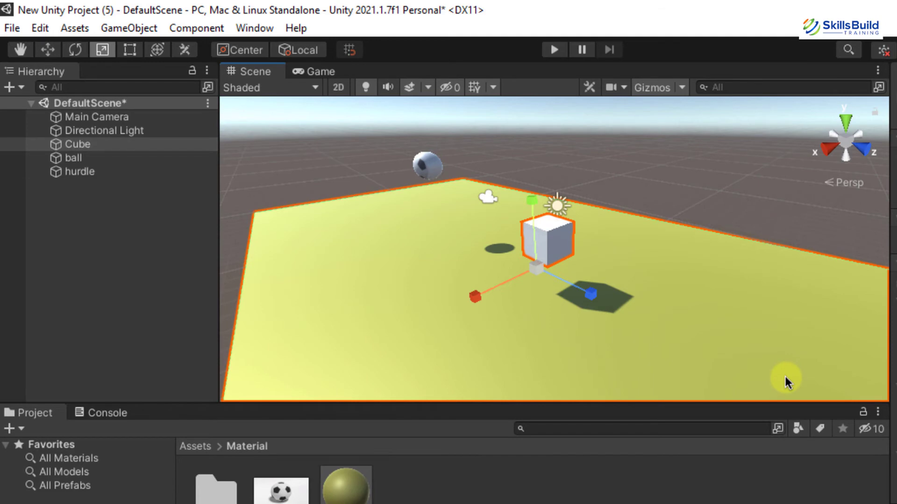
- Create a folder named prefab in Assets and store the hurdle object in it as a prefab
click(63, 503)
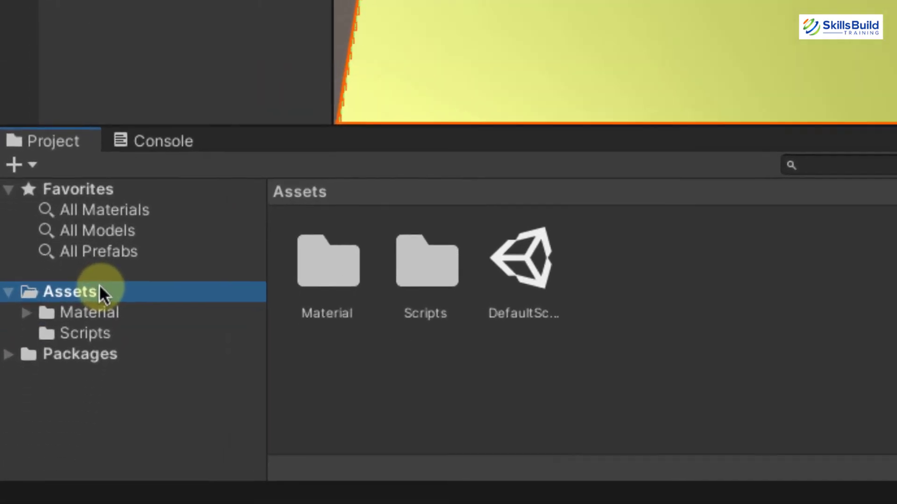
right_click(100, 279)
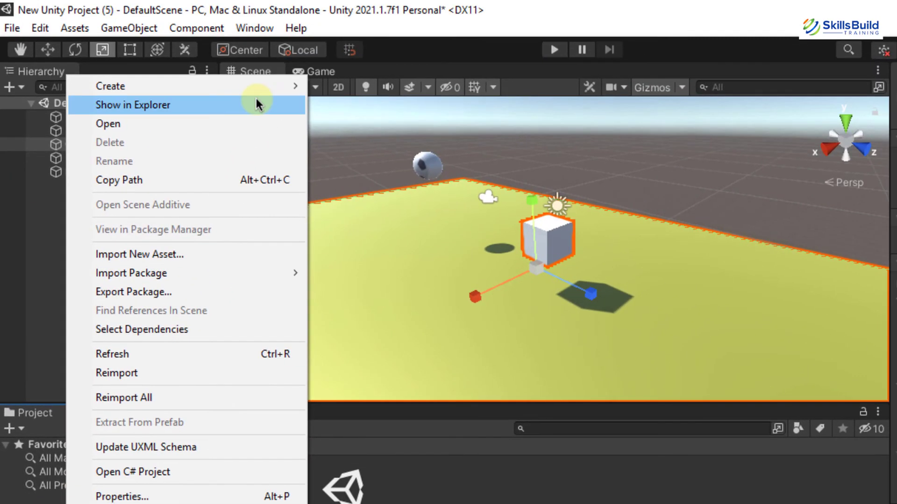
mouse_move(256, 93)
click(423, 31)
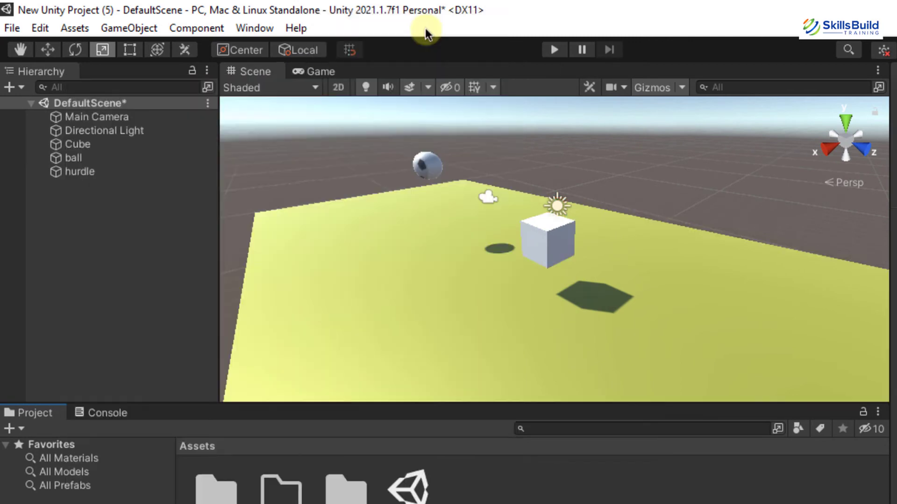
text(prefab)
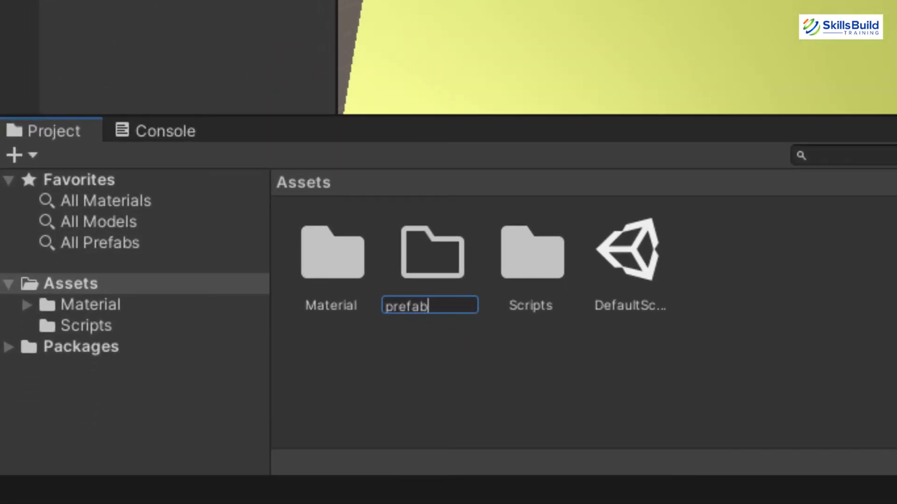
key(Return)
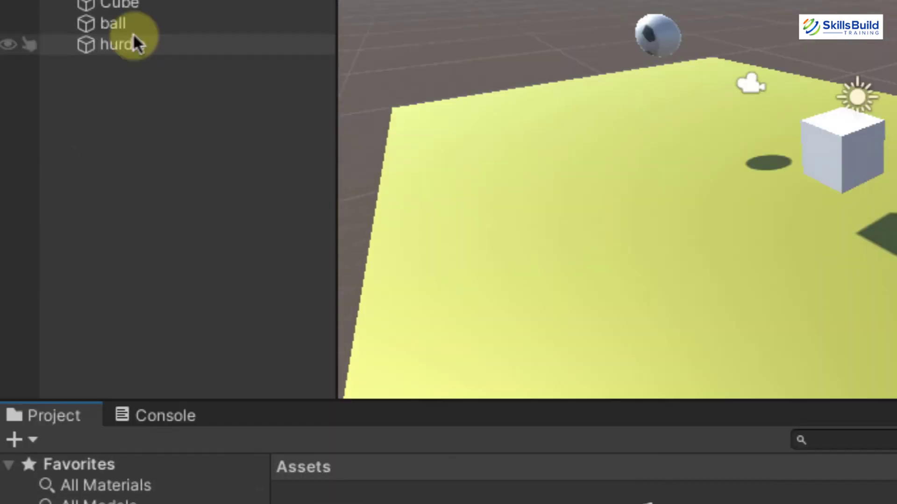
click(114, 262)
drag(122, 173, 427, 249)
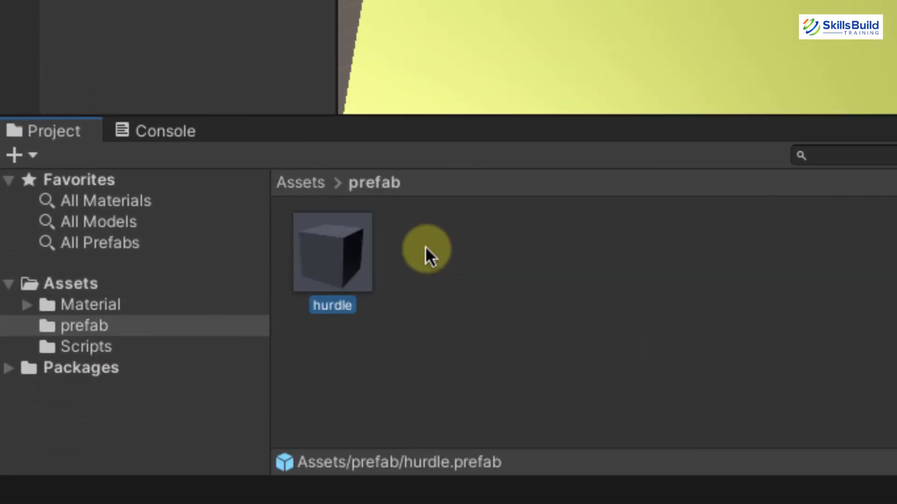
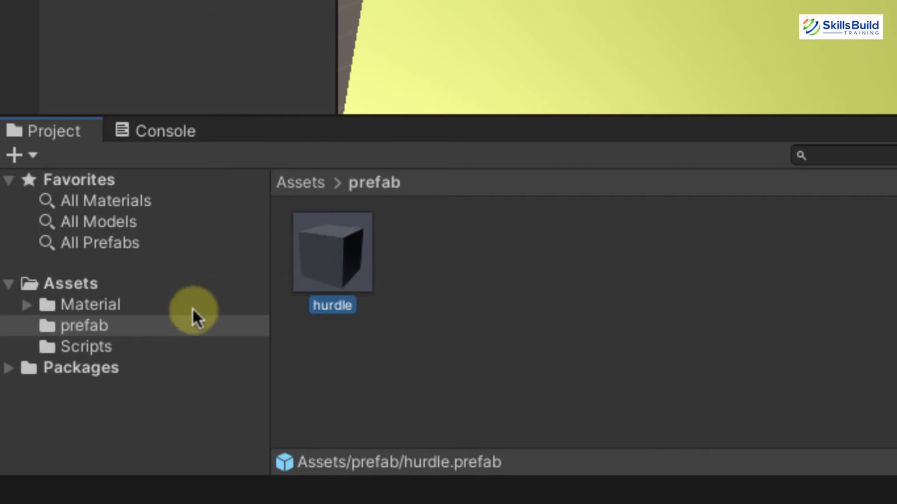
- Create a C# script named animateScript in the Scripts folder
click(115, 346)
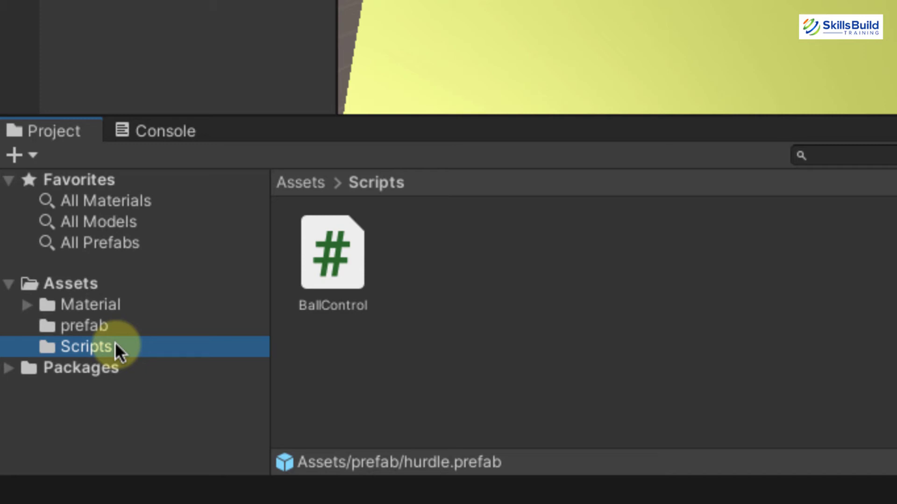
click(443, 358)
right_click(454, 365)
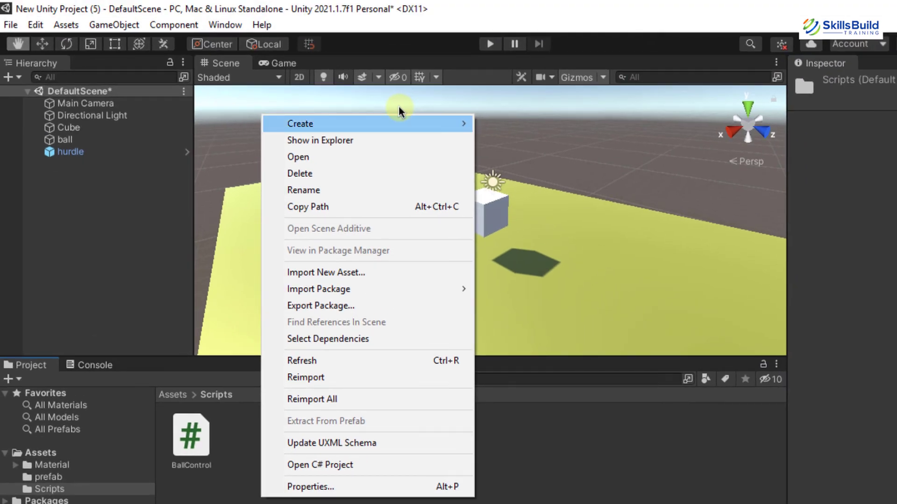
mouse_move(399, 120)
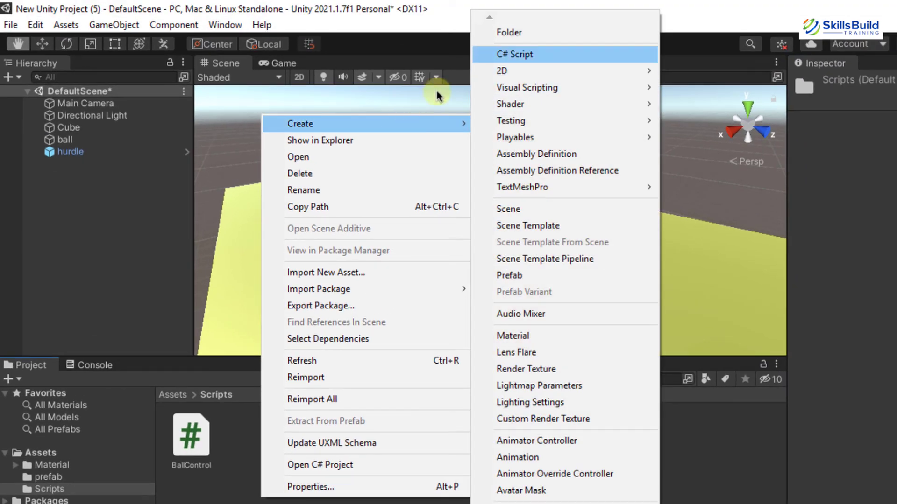
click(514, 54)
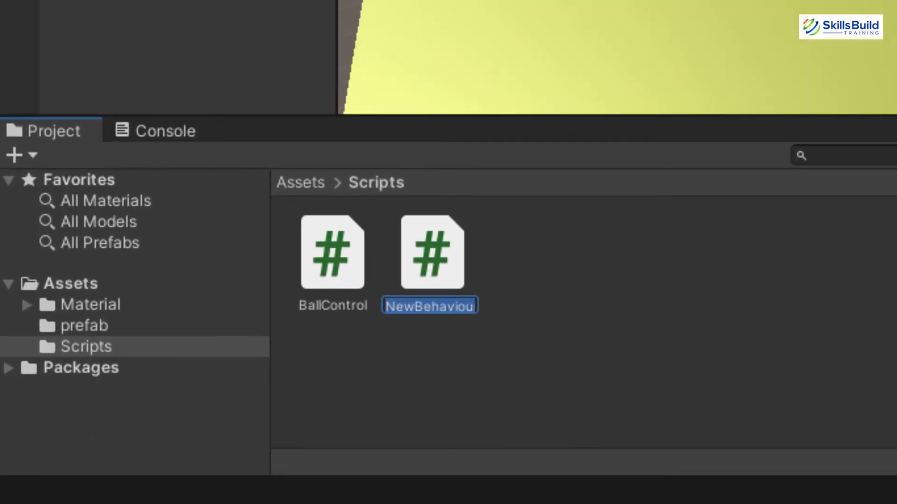
text(anima)
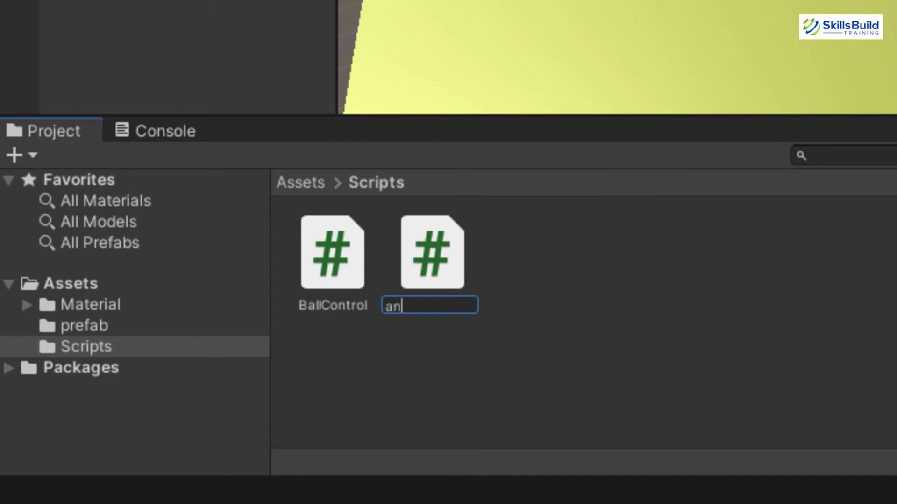
text(teScript)
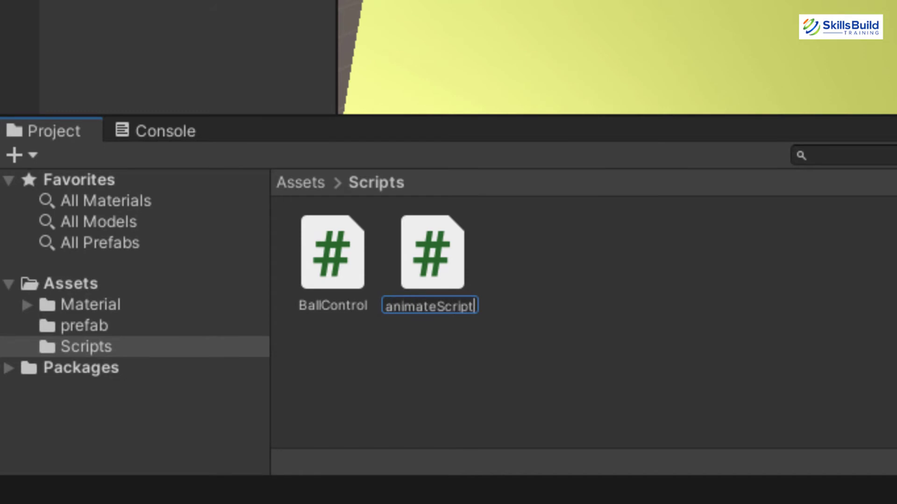
key(Return)
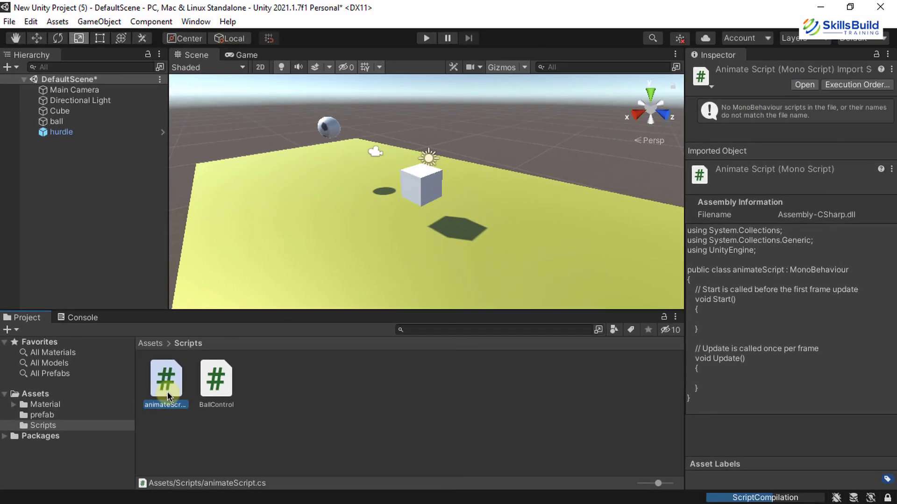
- Open animateScript in Visual Studio and add transform.Translate(Vector3.back * Time.deltaTime * speed); to the Update method
double_click(335, 279)
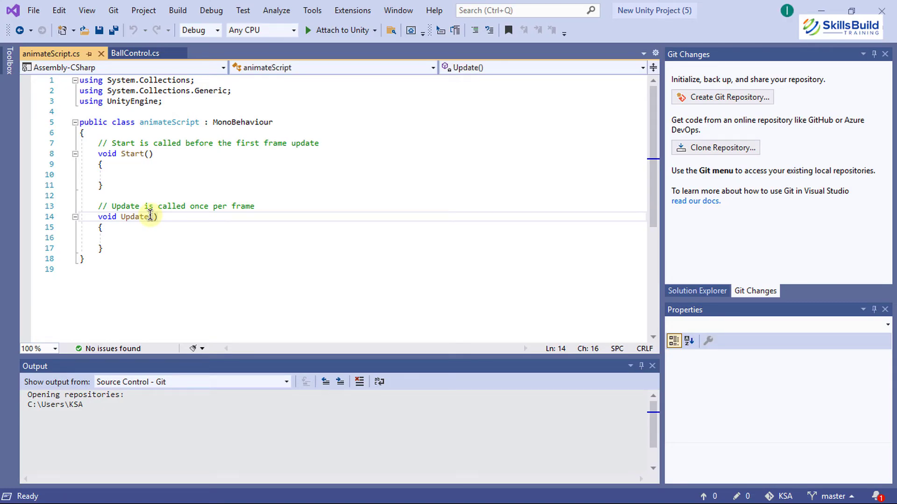
click(140, 237)
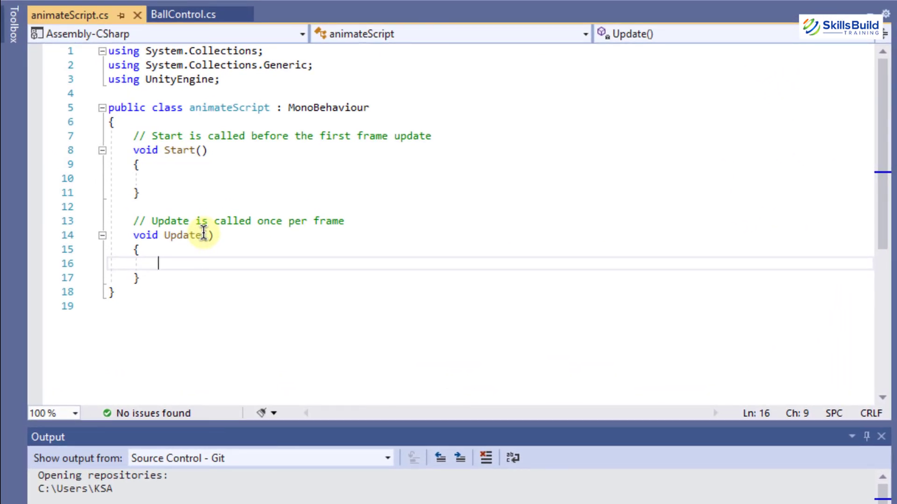
text(transform.Translate(Vector3.back * Time.deltaTime * speed);)
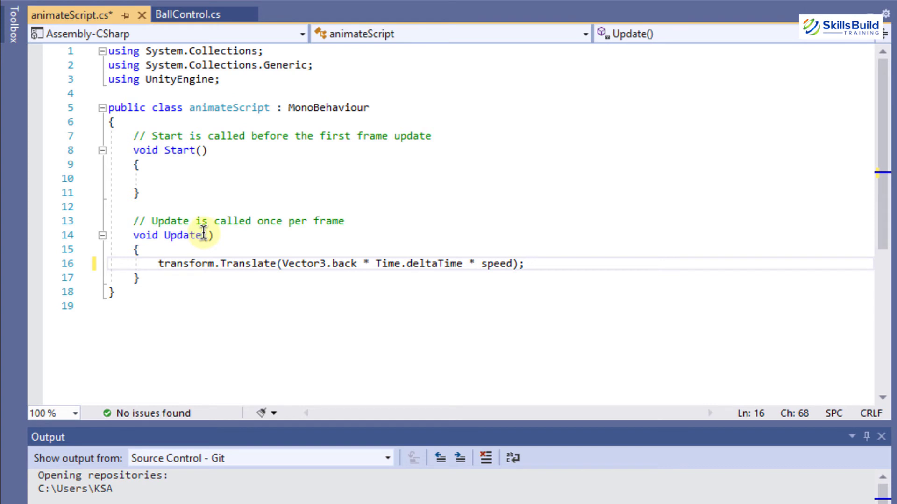
- Declare the field private float speed=4; at the start of the animateScript class, above the Start method
key(Up)
key(Up)
key(Up)
key(Up)
key(Up)
key(Up)
key(Up)
key(Up)
key(Up)
key(Up)
key(End)
key(Return)
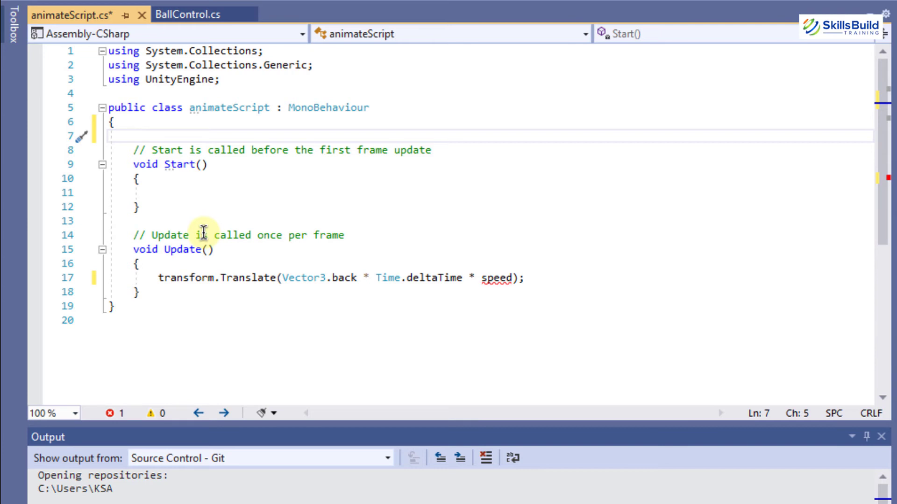
text(private )
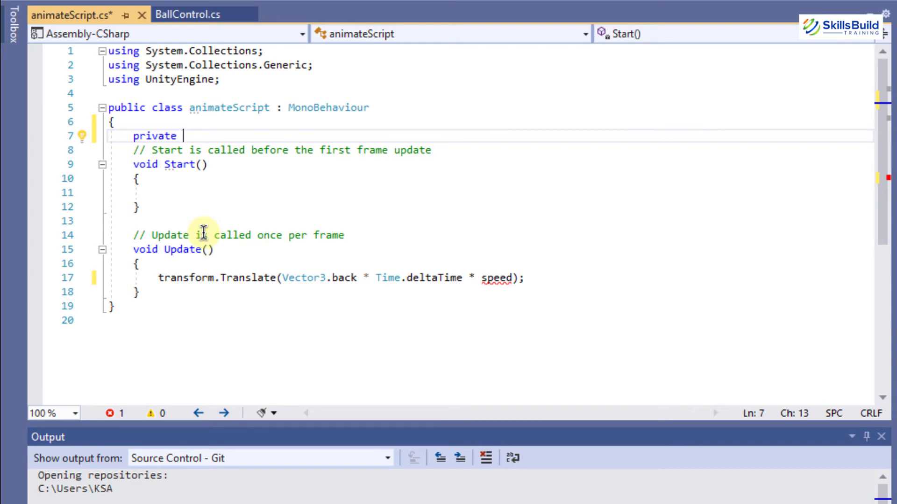
text(flospeed=)
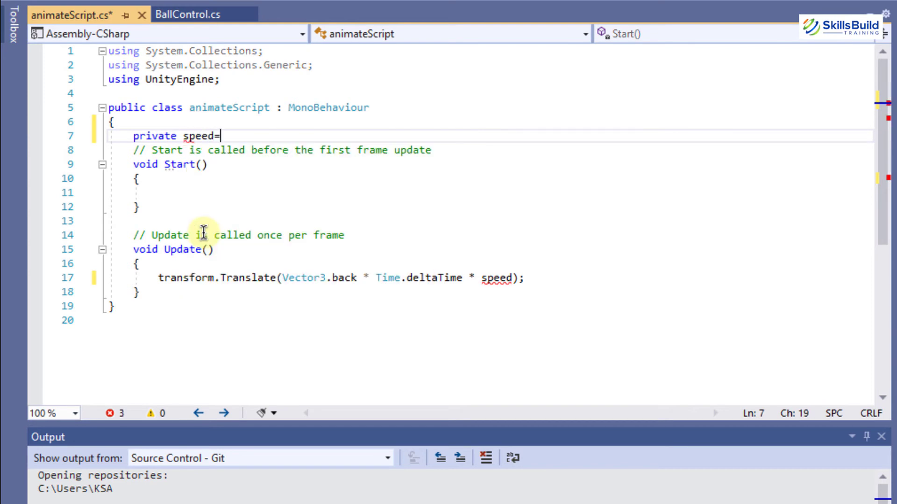
text(4;)
key(ctrl+Left)
key(ctrl+Left)
key(ctrl+Left)
key(ctrl+Left)
text(flo)
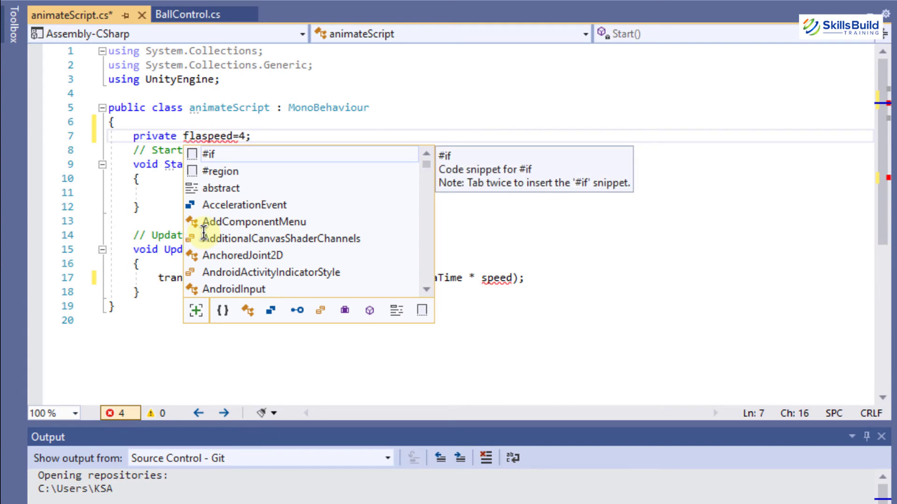
key(BackSpace)
key(BackSpace)
text(loat)
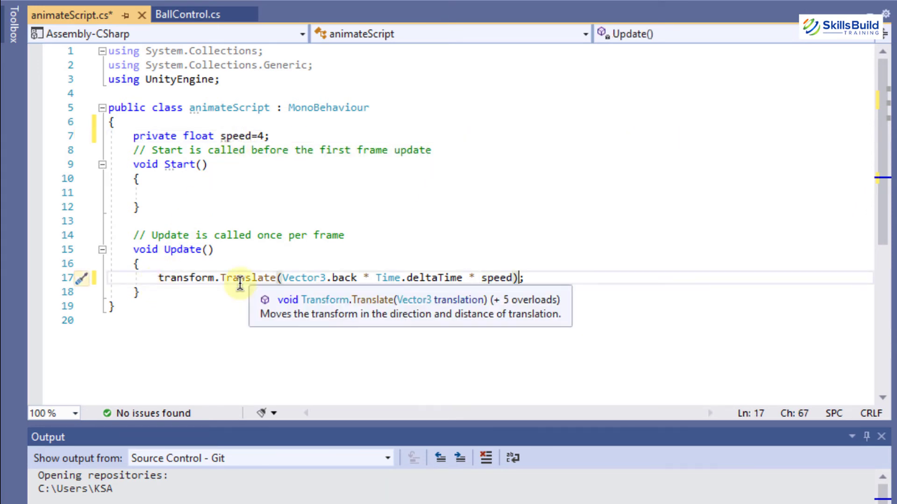
- Review the Translate line in the Update method and save animateScript
mouse_move(347, 285)
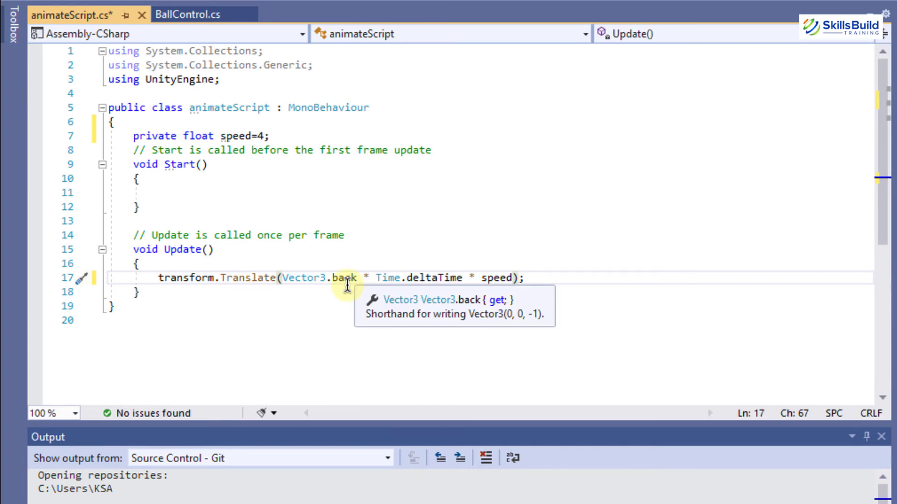
mouse_move(376, 279)
mouse_down()
mouse_move(516, 279)
mouse_move(375, 277)
mouse_up()
click(375, 276)
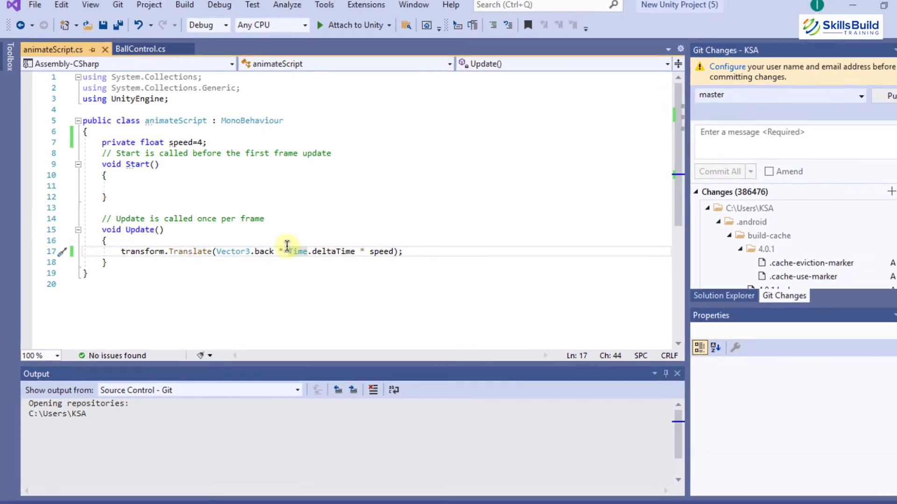
key(ctrl+s)
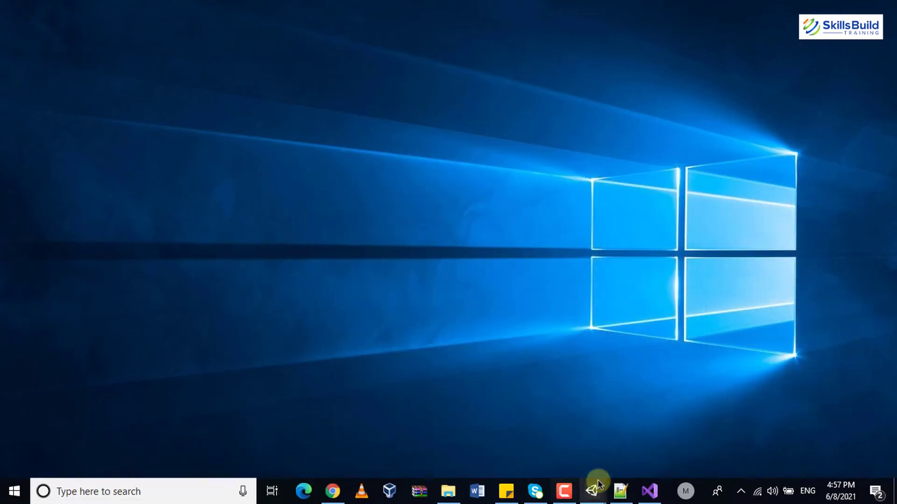
- Switch to Unity, attach animateScript to the hurdle object and check the script component among the hurdle's components
click(597, 484)
drag(168, 323, 171, 370)
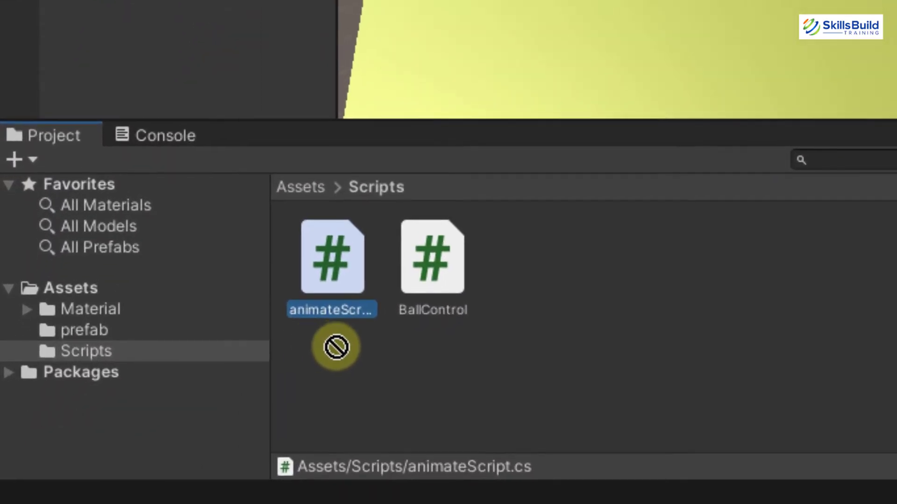
drag(336, 347, 136, 259)
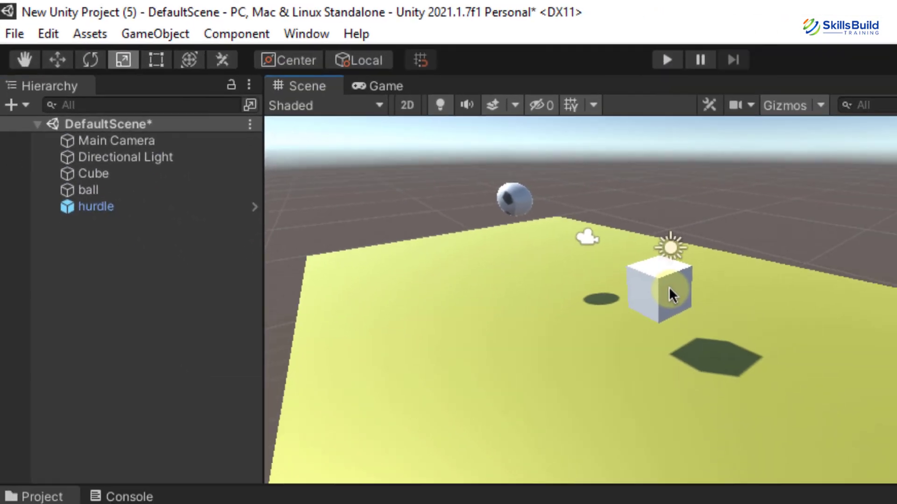
click(856, 367)
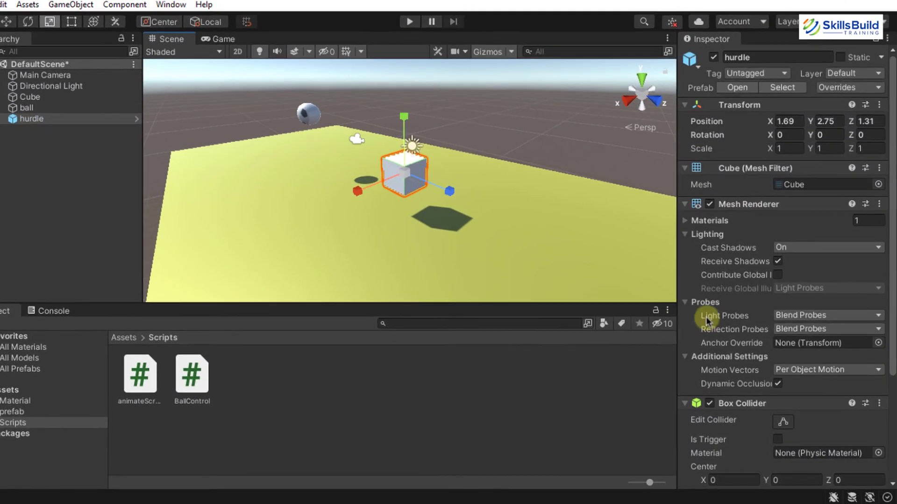
scroll(719, 323, down, 5)
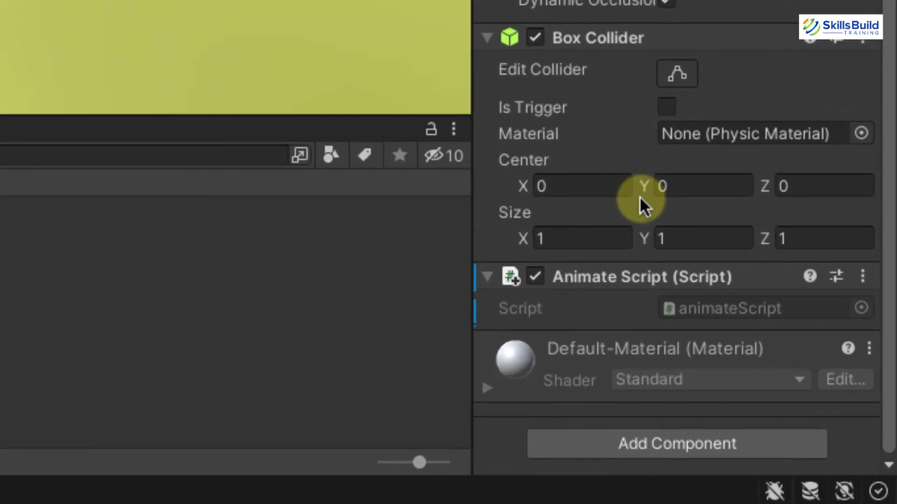
- Add a Rigidbody component to the hurdle, then run the scene to test it and stop the playback
click(647, 451)
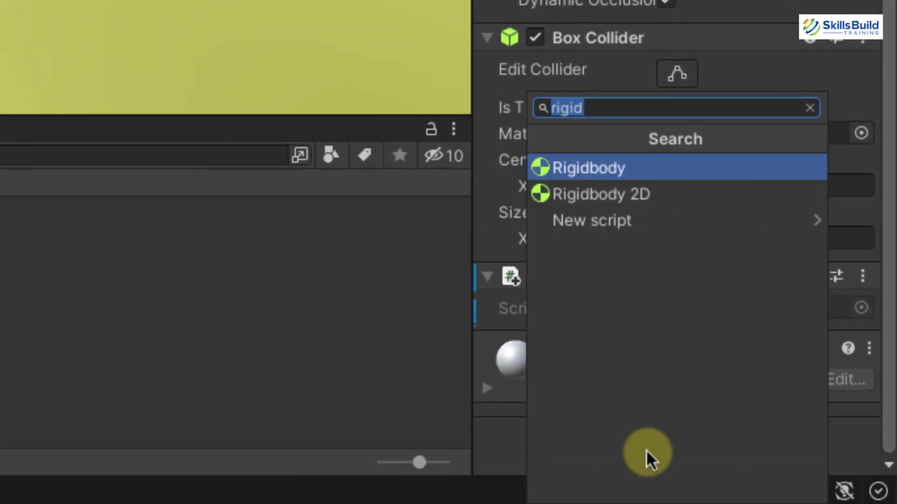
key(Return)
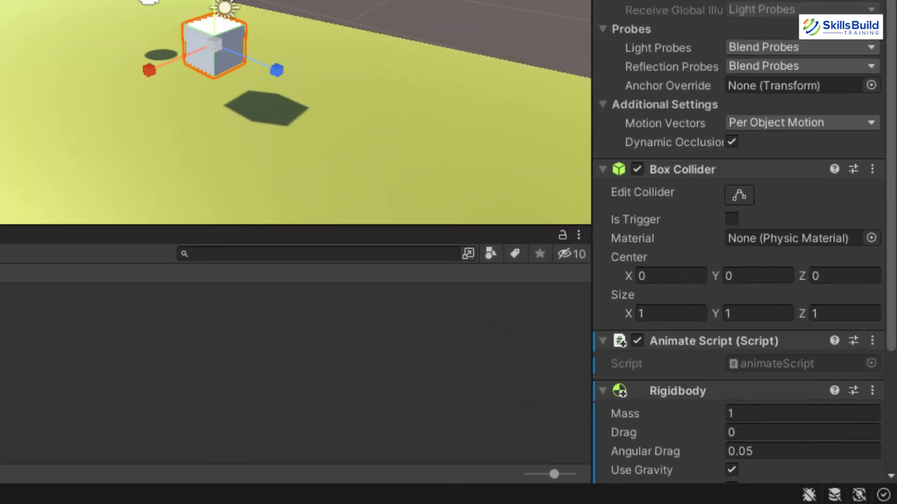
click(429, 40)
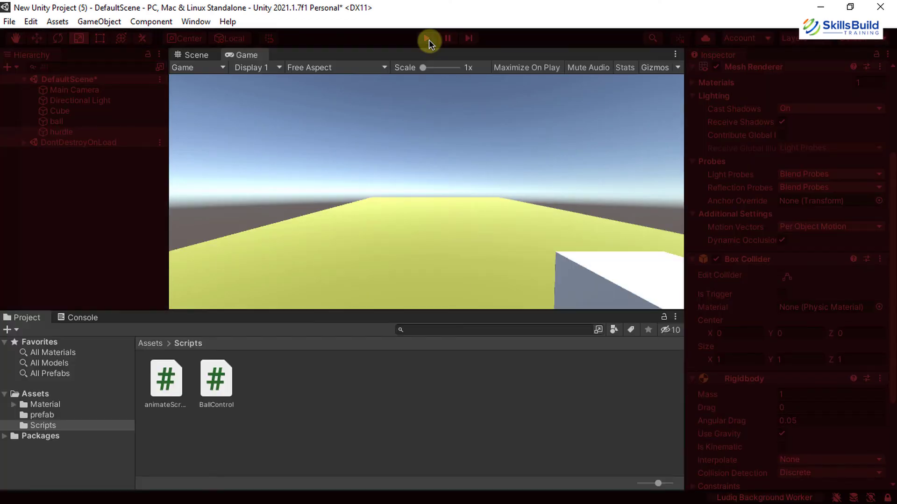
click(429, 40)
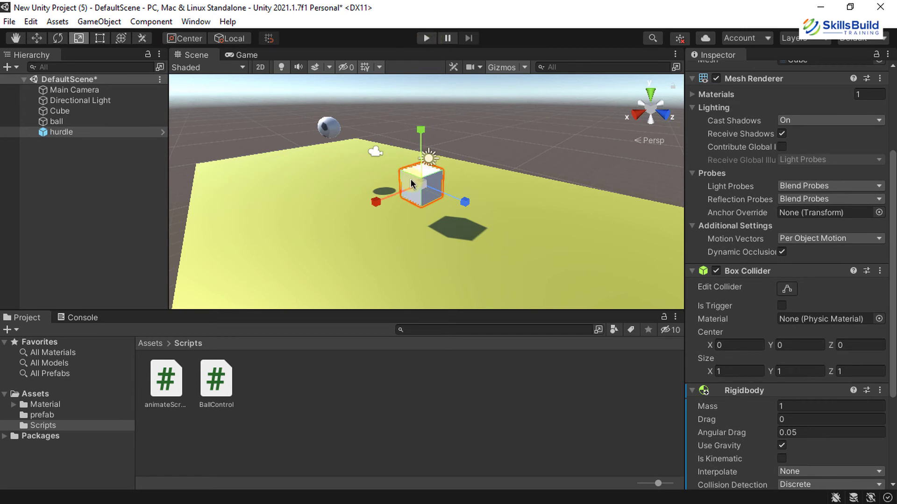
- Deselect the hurdle and save the scene
click(115, 162)
click(98, 164)
key(ctrl+s)
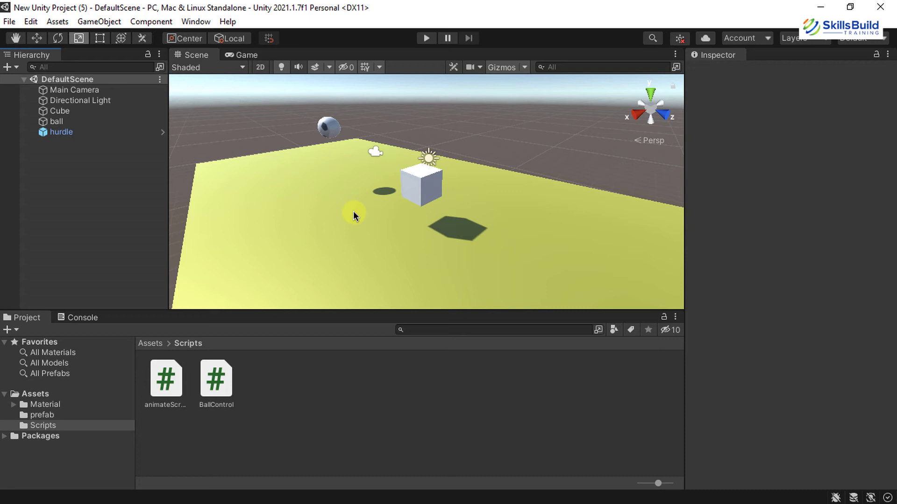
- Create an empty game object in the scene and name it spawn
click(95, 21)
click(126, 46)
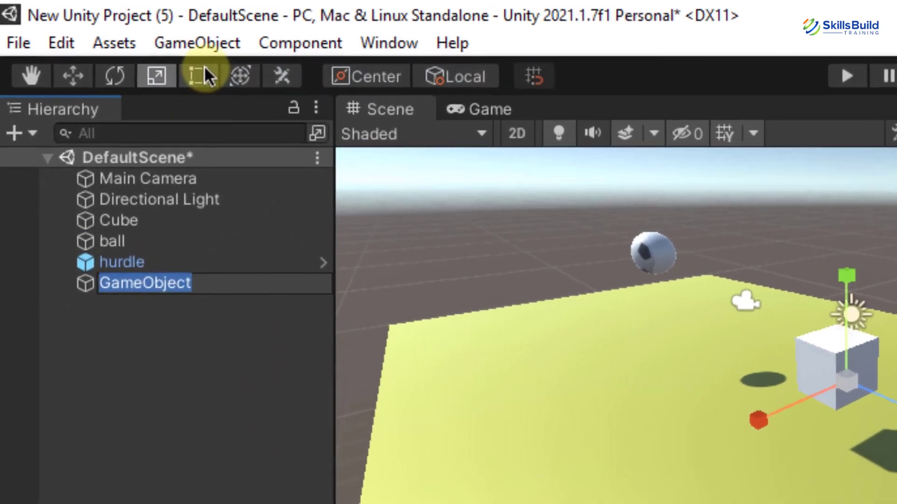
text(spawn)
key(Return)
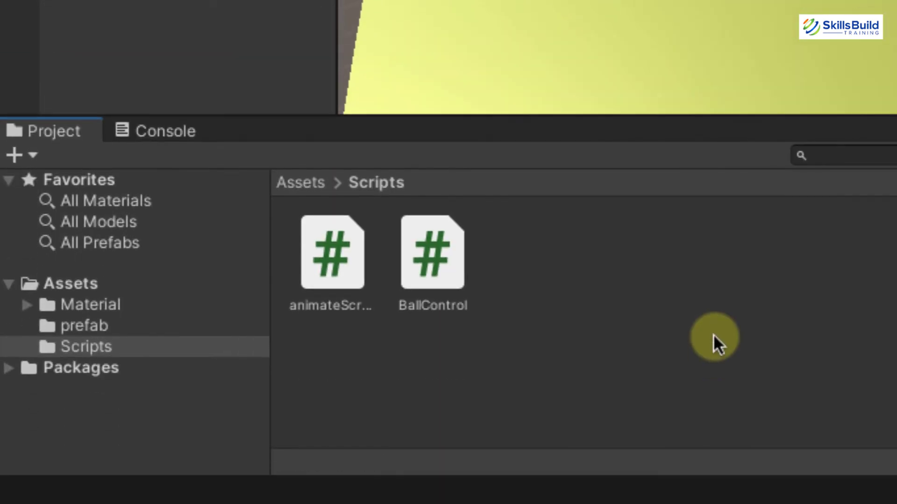
- Create a new C# script named spawnHurdels in the Scripts folder
right_click(715, 342)
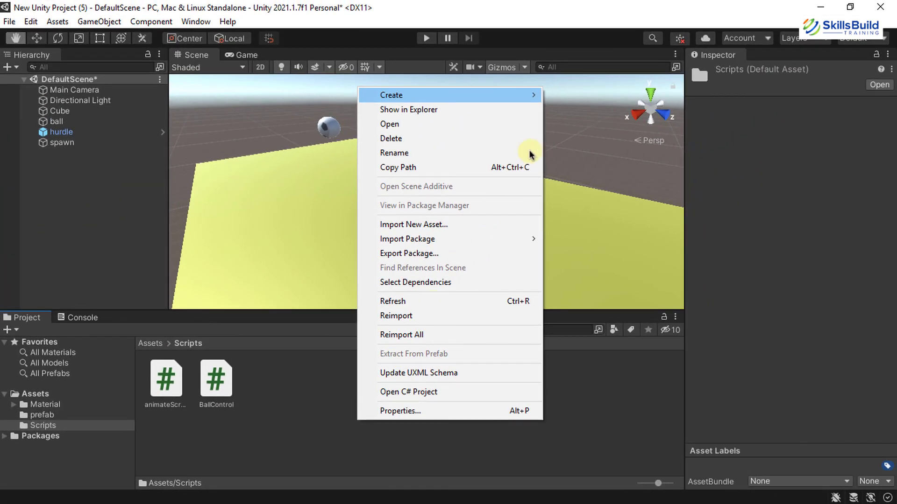
mouse_move(514, 95)
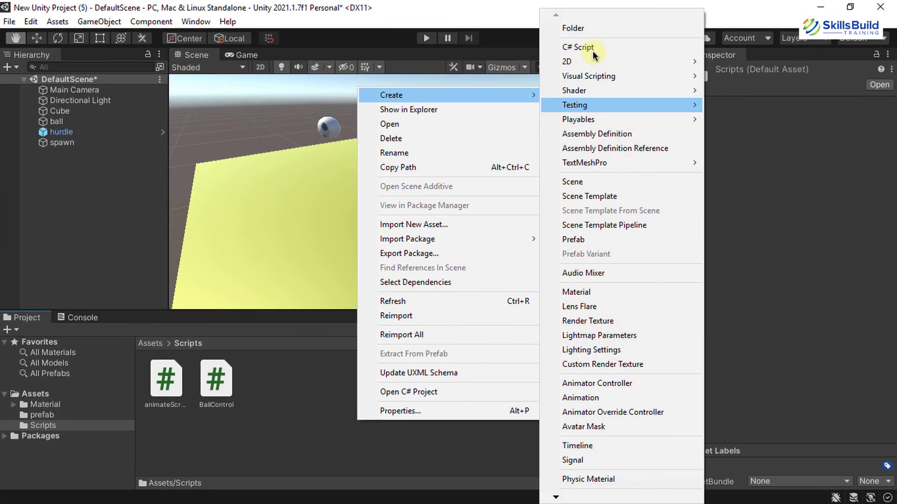
click(584, 47)
text(spaw)
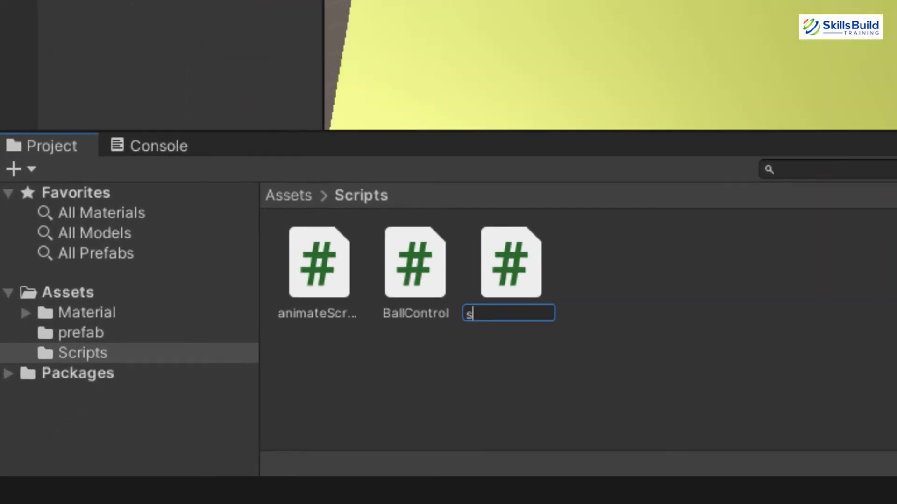
text(nHurdels)
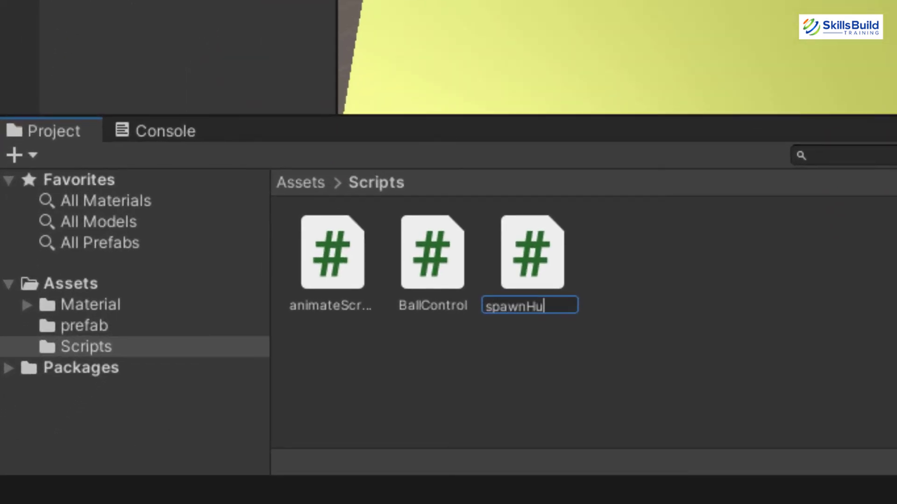
key(Return)
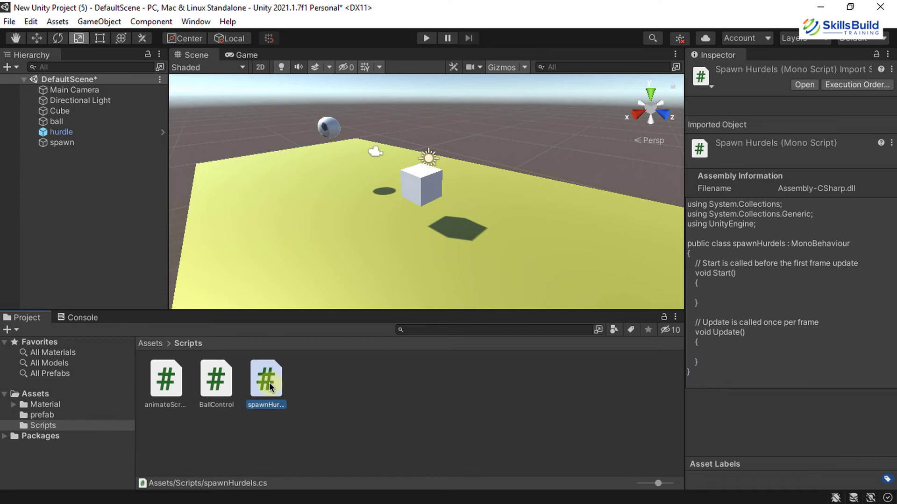
- Open spawnHurdels in Visual Studio and rename the public GameObject field enemy to hurdle in its declaration
double_click(266, 378)
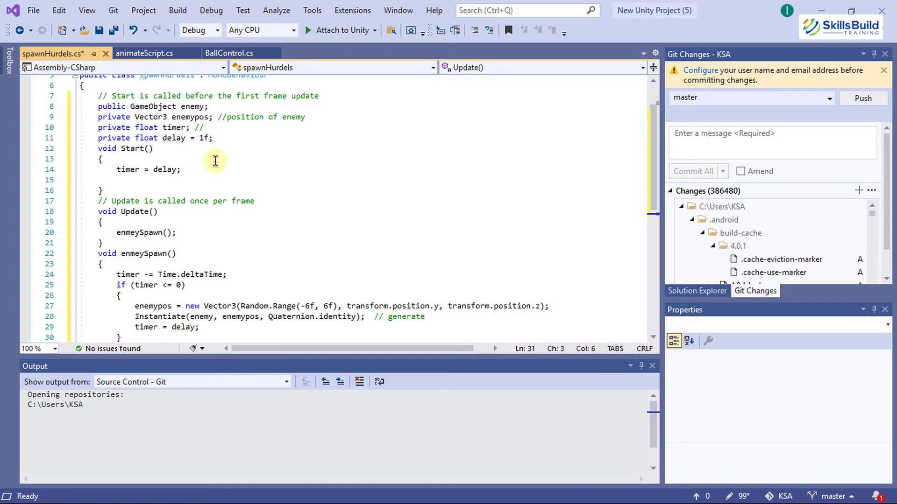
click(215, 160)
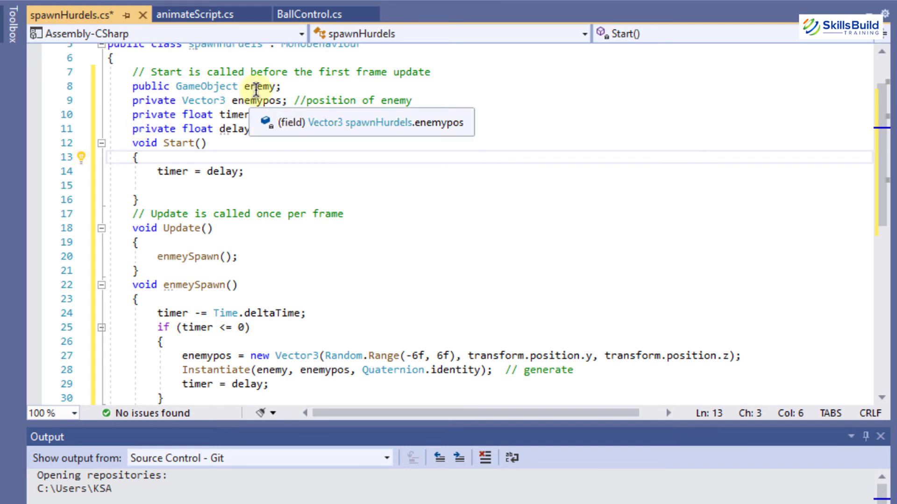
click(255, 88)
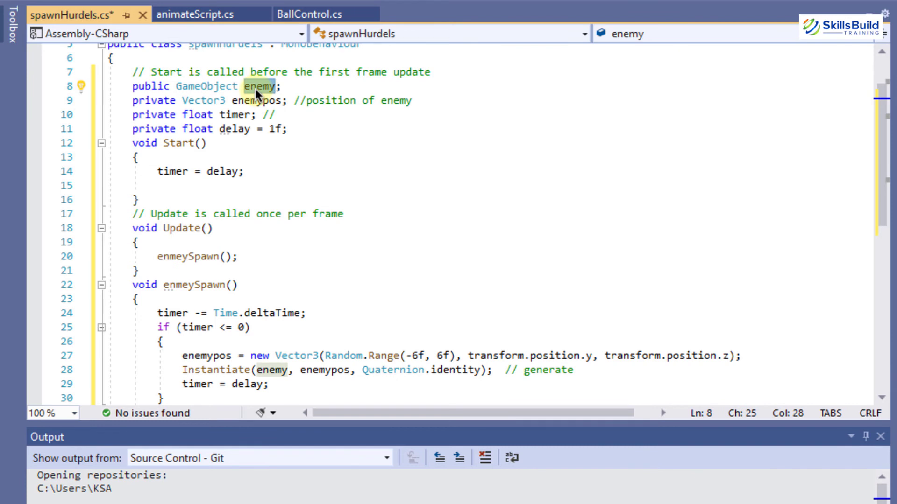
text(hurdle)
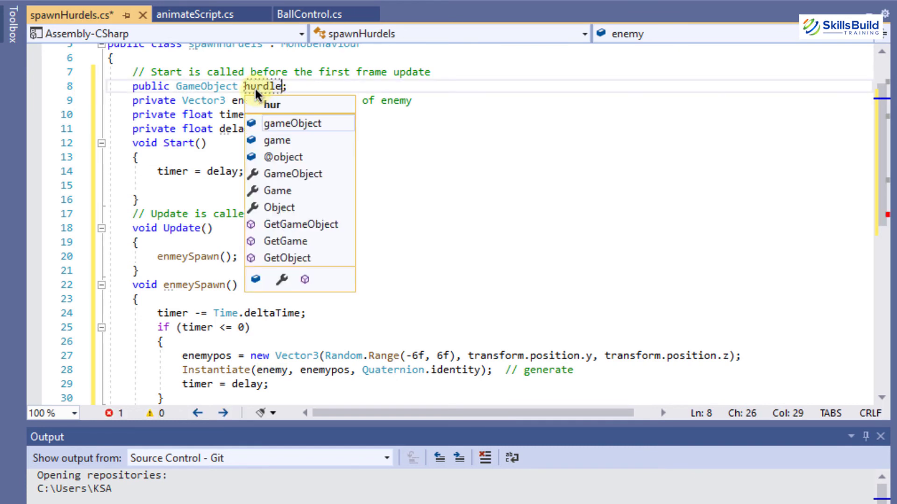
key(Escape)
click(314, 86)
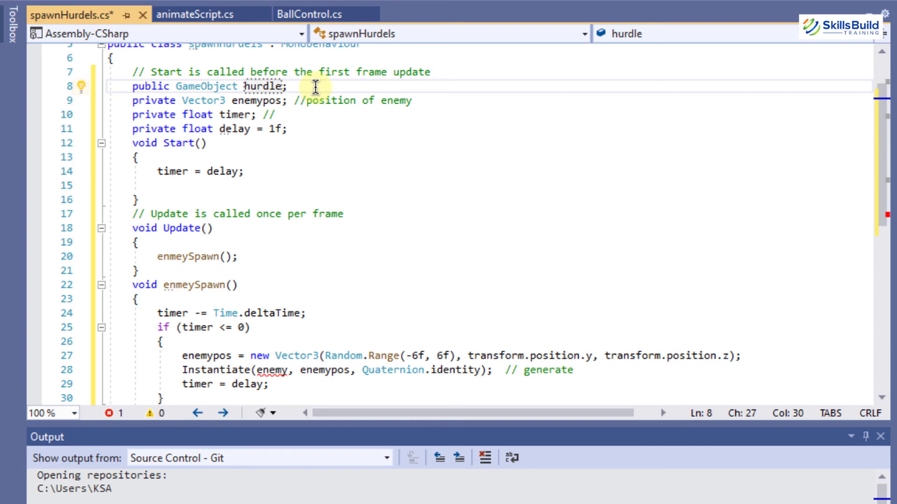
- Rename the private Vector3 field enemypos to hurdlepos in its declaration and save the script
key(Down)
key(Left)
key(Left)
key(Left)
key(Left)
key(BackSpace)
key(BackSpace)
key(BackSpace)
key(BackSpace)
key(BackSpace)
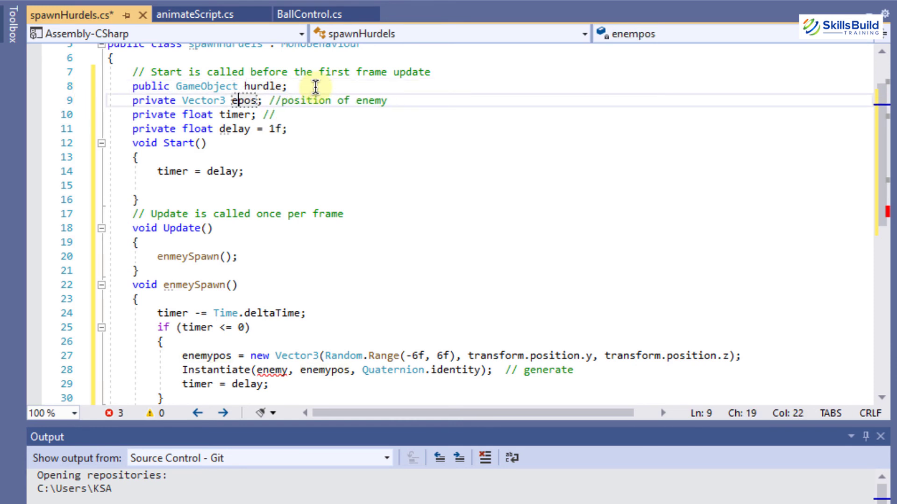
text(hurdle)
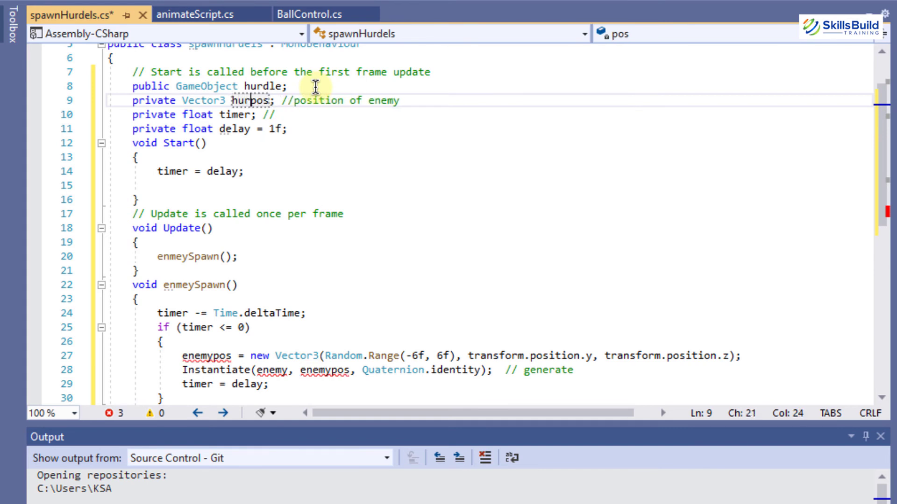
key(ctrl+s)
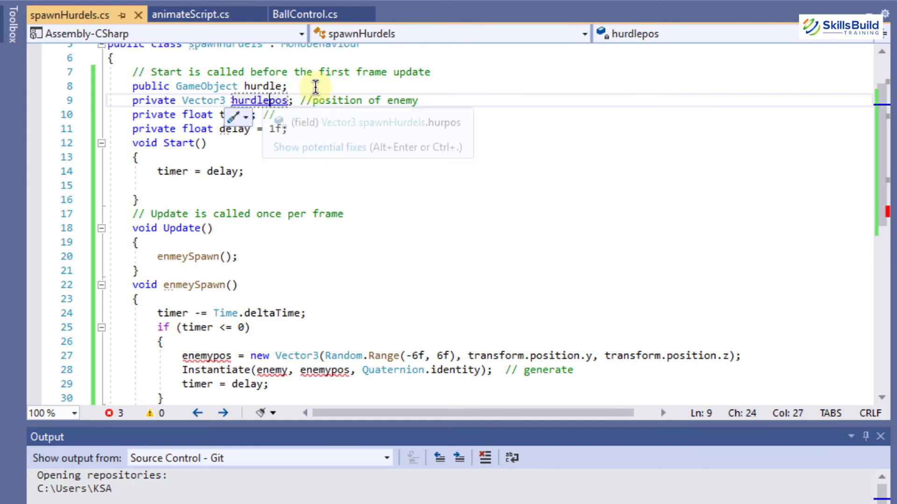
- Review the timer and delay fields, the timer assignment in Start, the call in Update and the timer condition in enmeySpawn
click(377, 99)
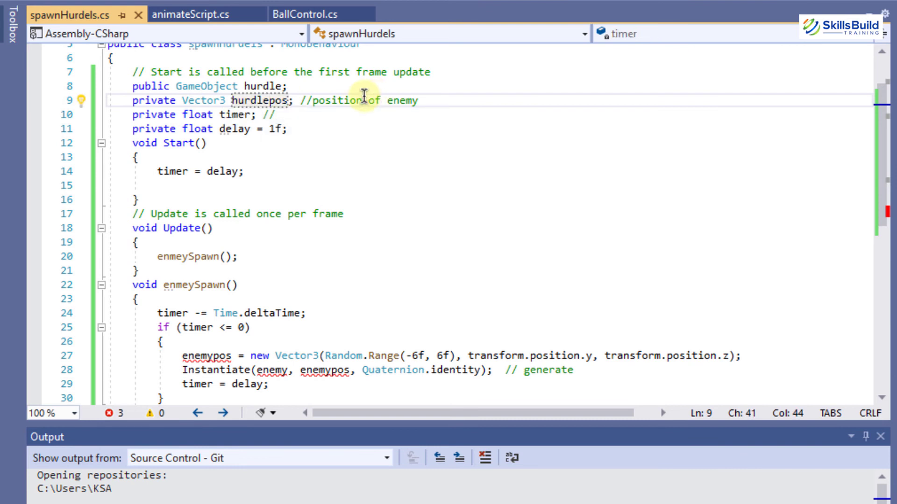
click(219, 115)
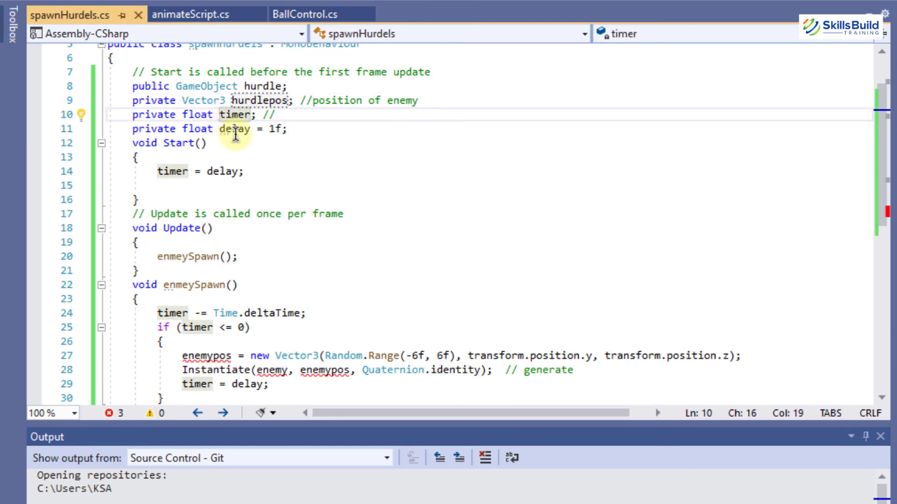
click(236, 130)
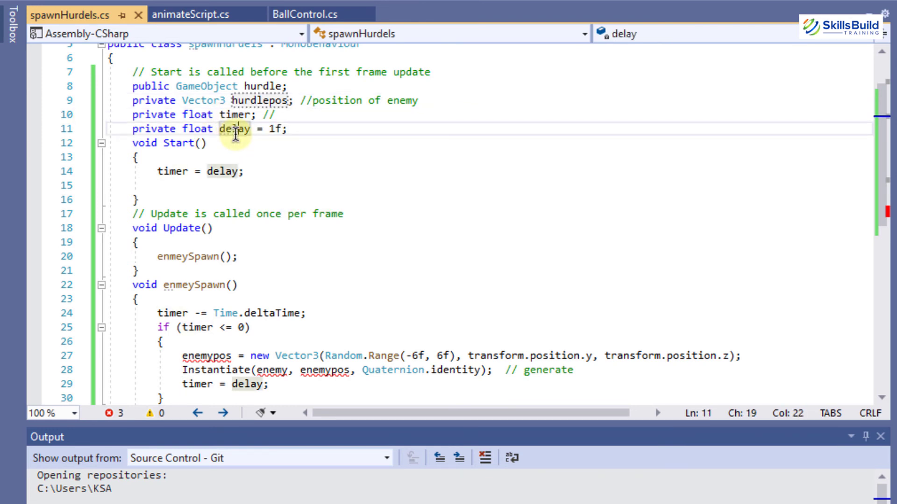
click(270, 130)
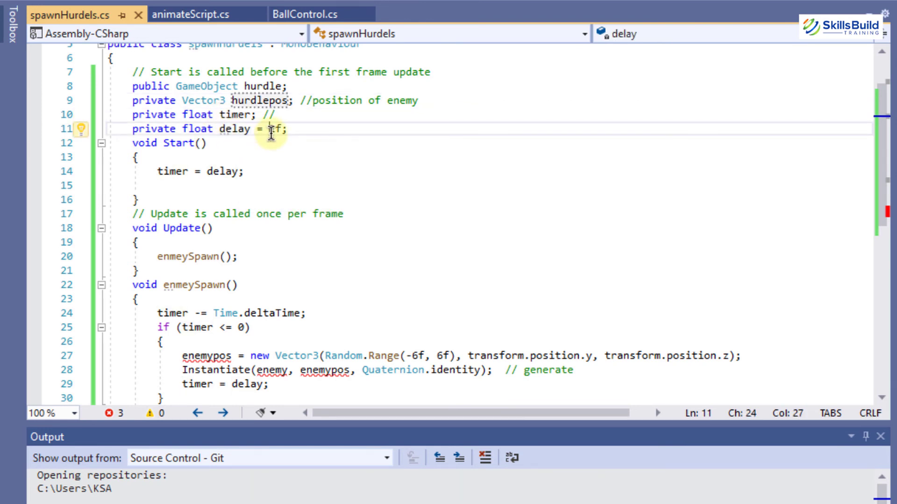
key(Down)
key(Down)
key(Down)
key(Down)
key(Down)
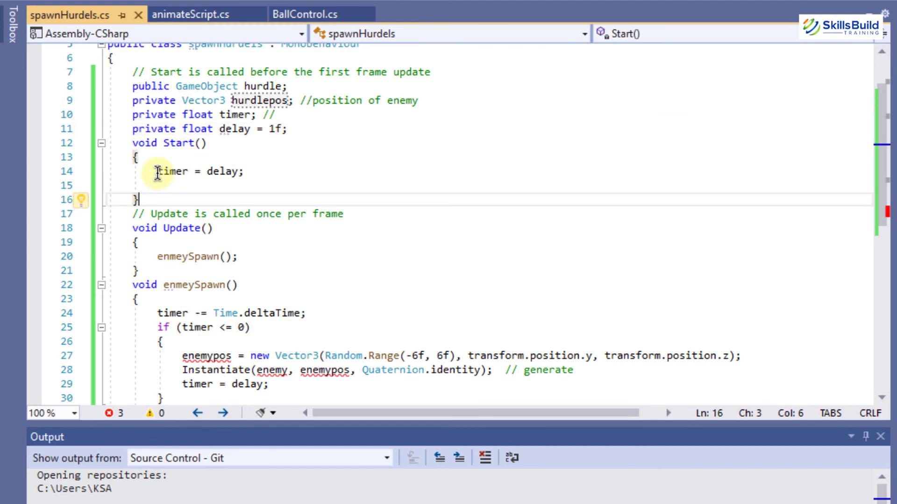
click(158, 173)
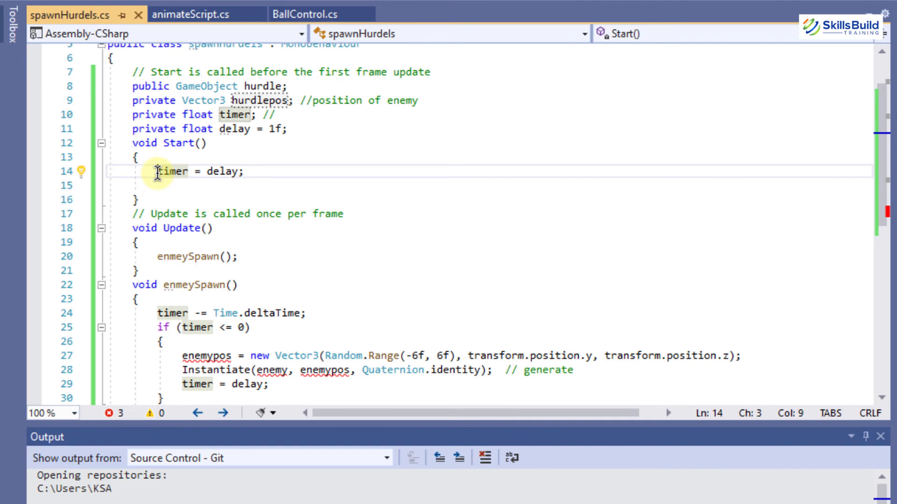
mouse_move(230, 176)
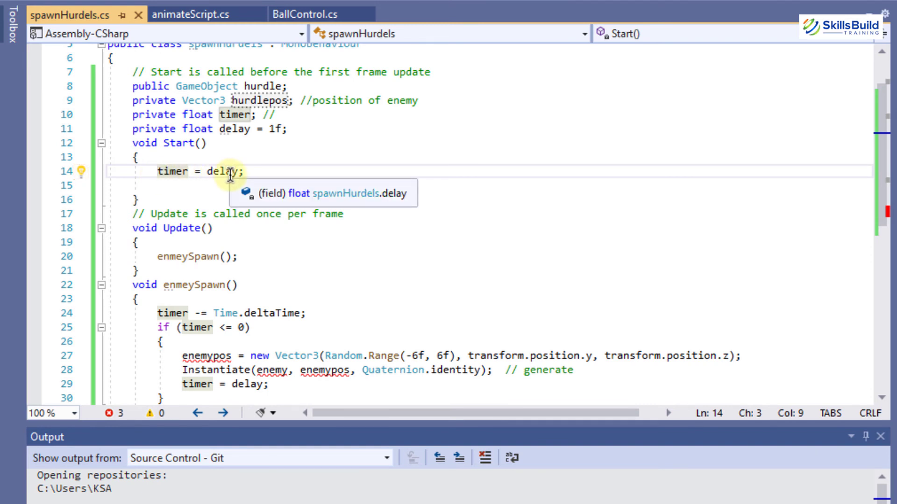
scroll(230, 175, down, 3)
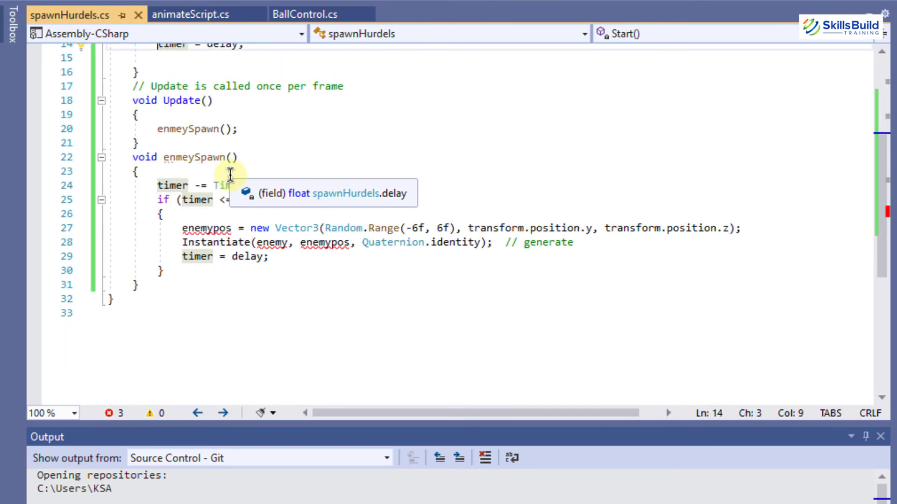
click(157, 131)
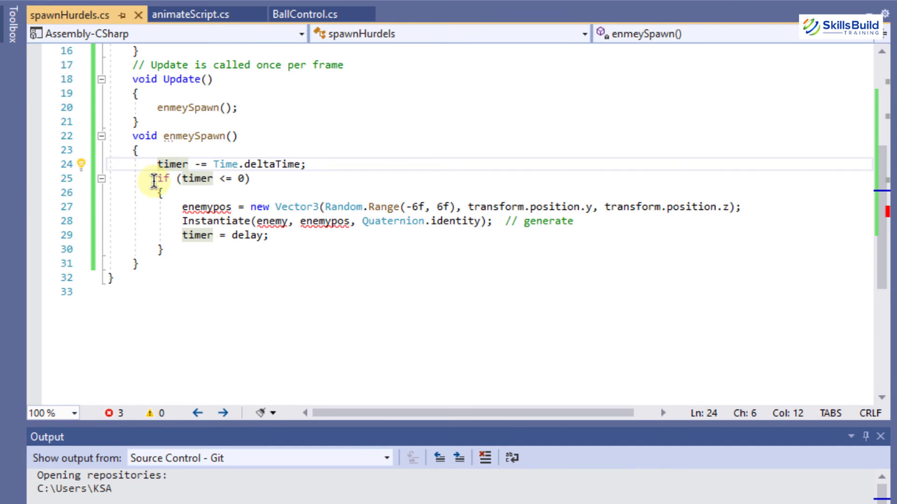
key(Down)
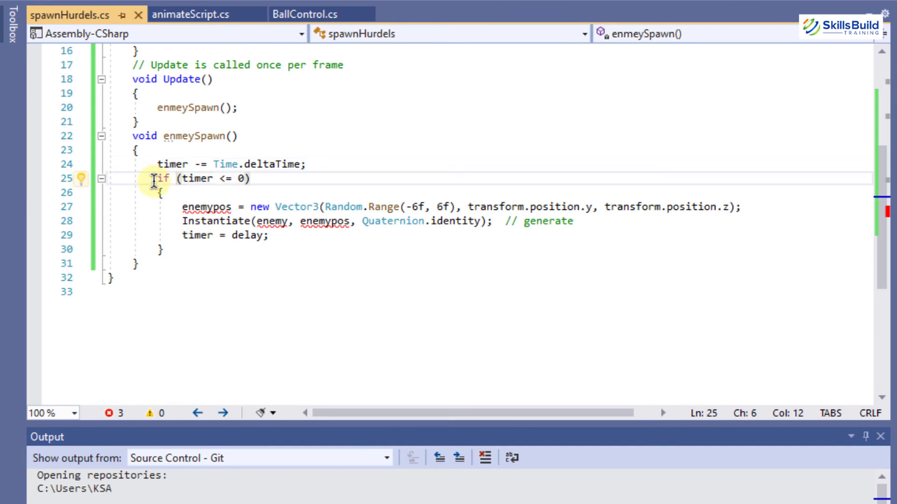
- Replace enemypos with hurdlepos in the new Vector3 assignment of enmeySpawn and check its Random.Range and position arguments
click(197, 207)
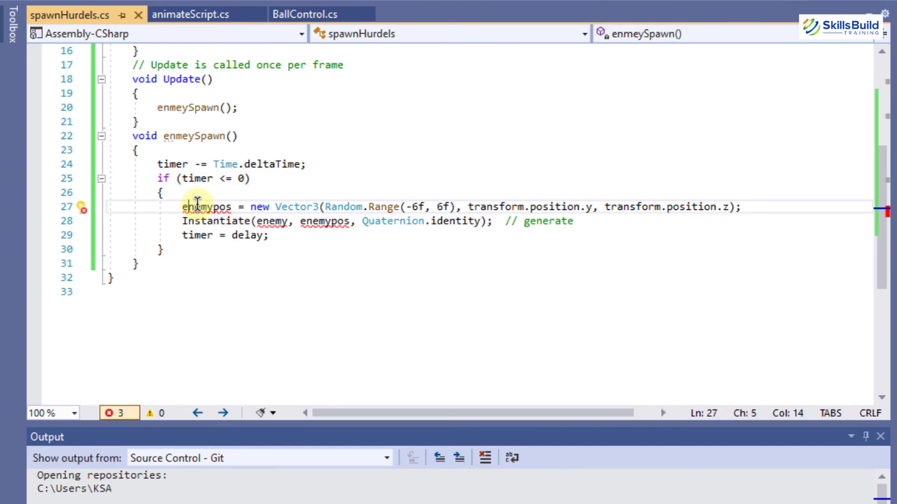
double_click(197, 206)
text(hu)
key(Delete)
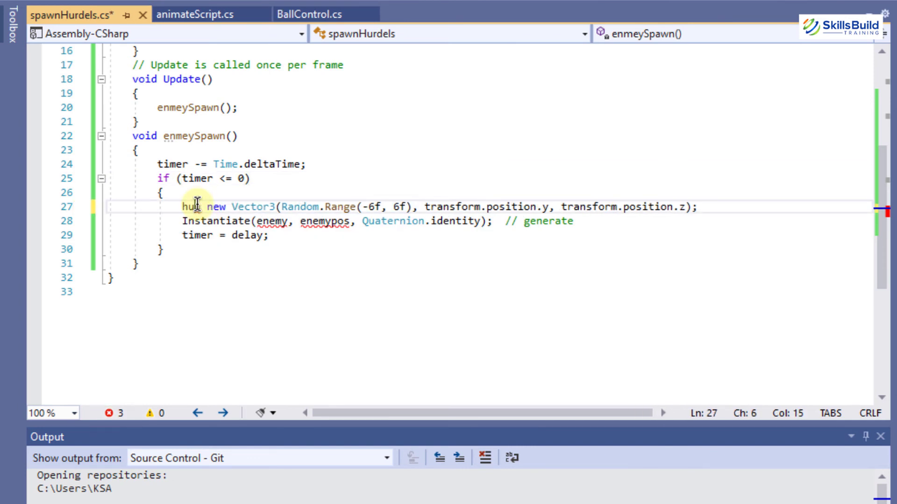
text(rdlep)
key(Tab)
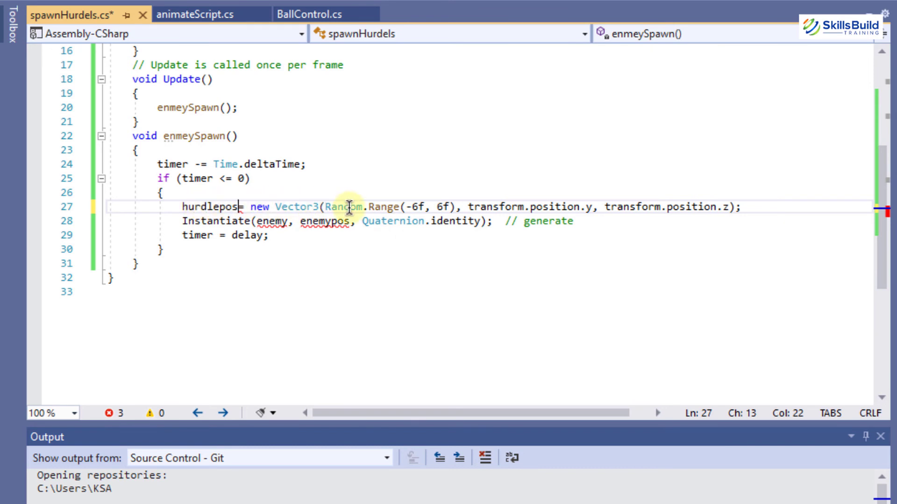
click(556, 207)
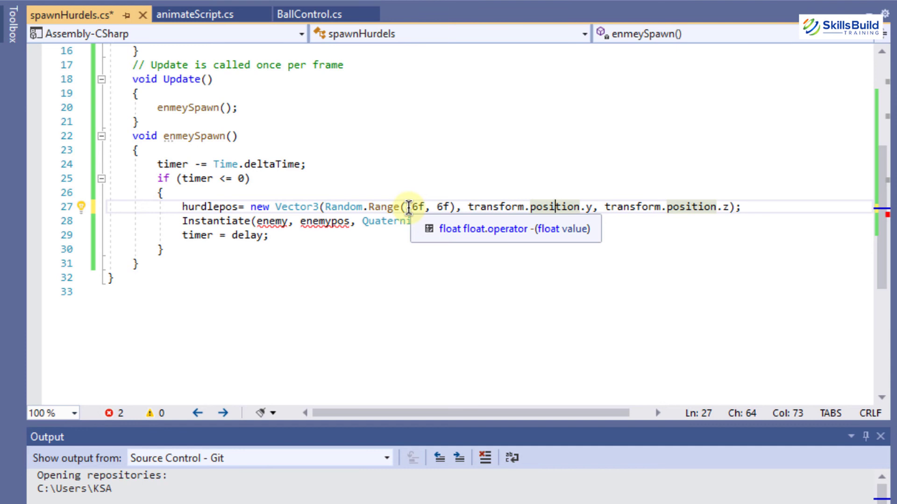
mouse_move(410, 207)
mouse_down()
mouse_move(451, 206)
mouse_move(410, 196)
mouse_up()
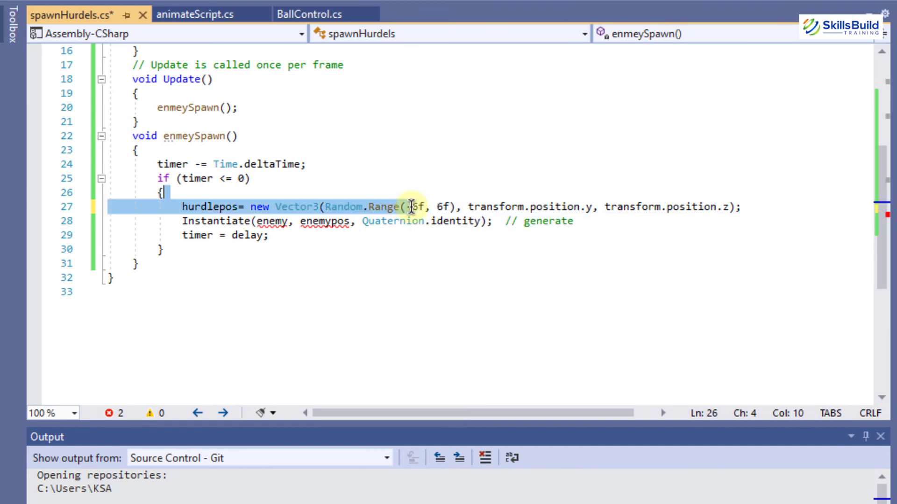
- Replace enemy with hurdle as the first argument of the Instantiate call in enmeySpawn
click(444, 207)
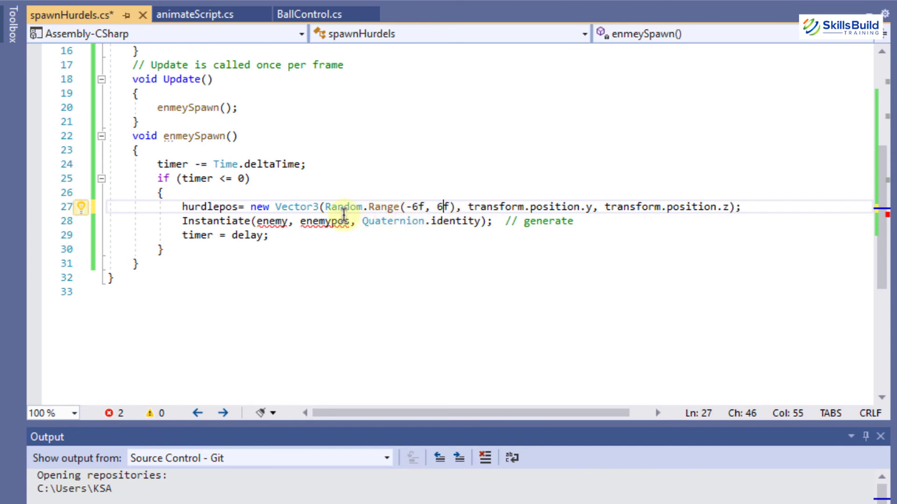
click(213, 223)
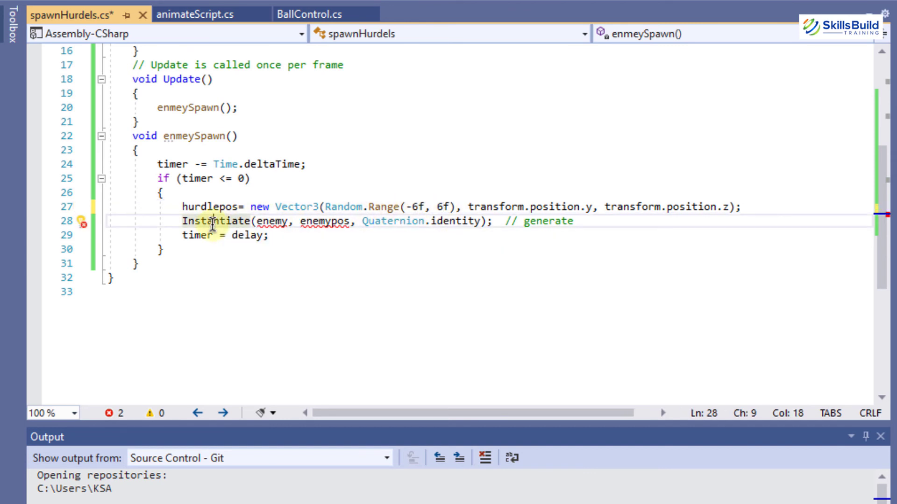
double_click(271, 221)
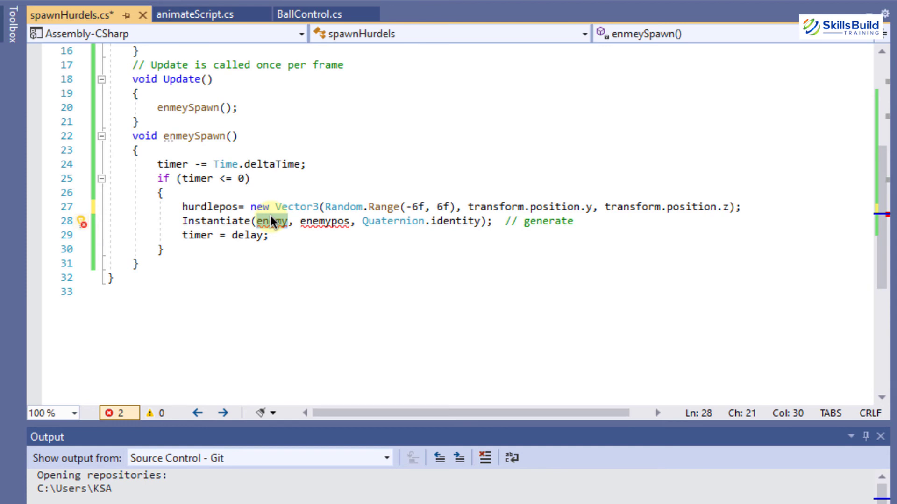
text(hurdl)
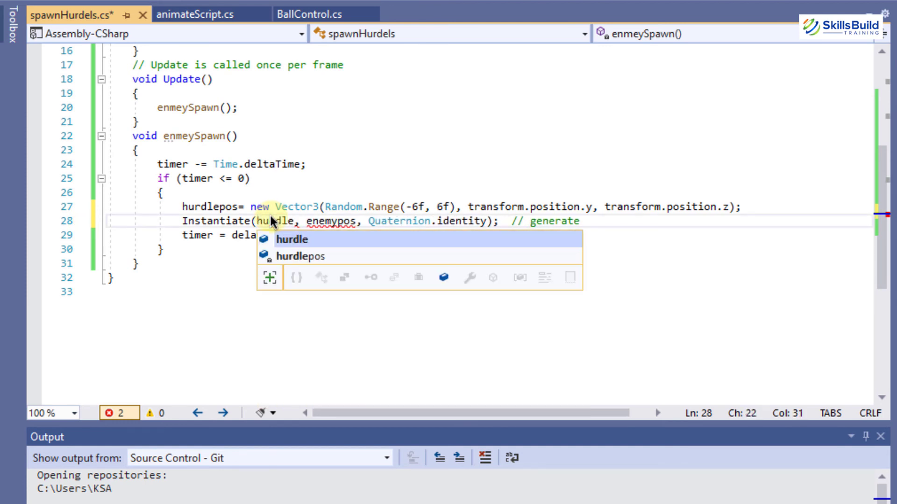
- Replace enemypos with hurdlepos in the Instantiate call, save the script, and check the timer reset against the field declarations
key(Right)
key(Right)
key(Right)
key(Right)
key(Right)
key(Right)
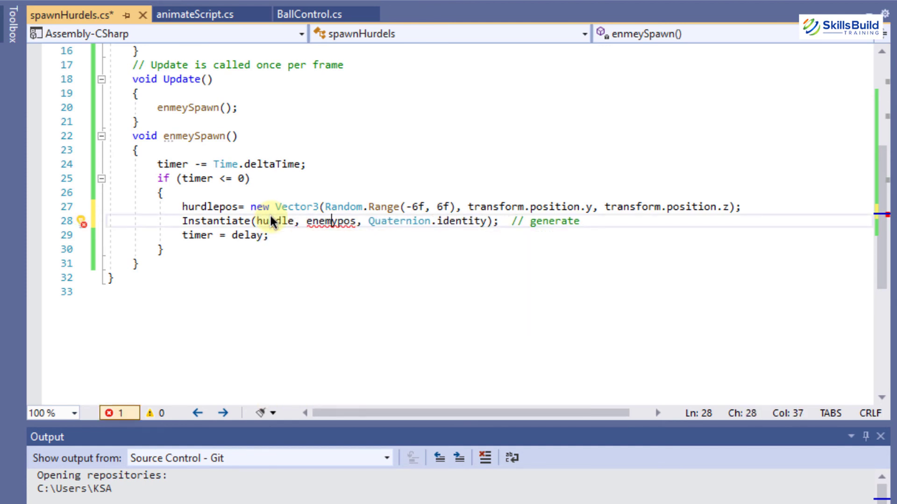
key(BackSpace)
key(BackSpace)
key(Delete)
key(BackSpace)
key(BackSpace)
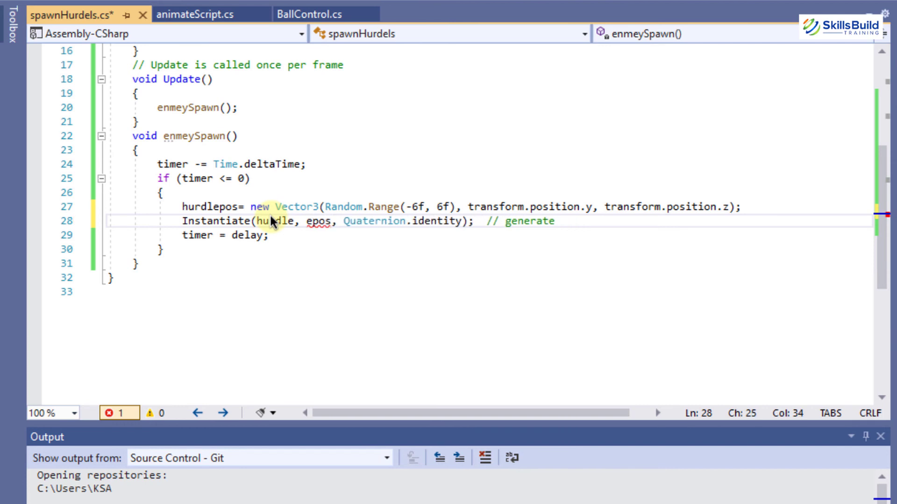
text(hurdle)
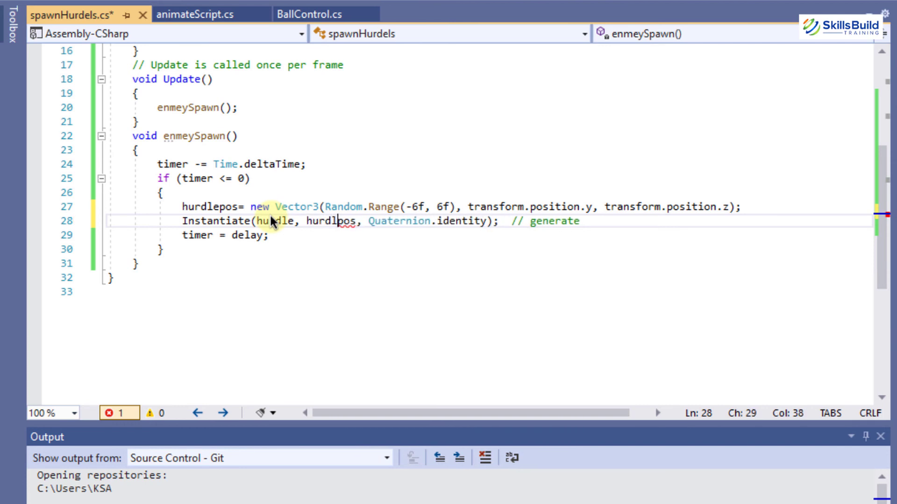
key(ctrl+s)
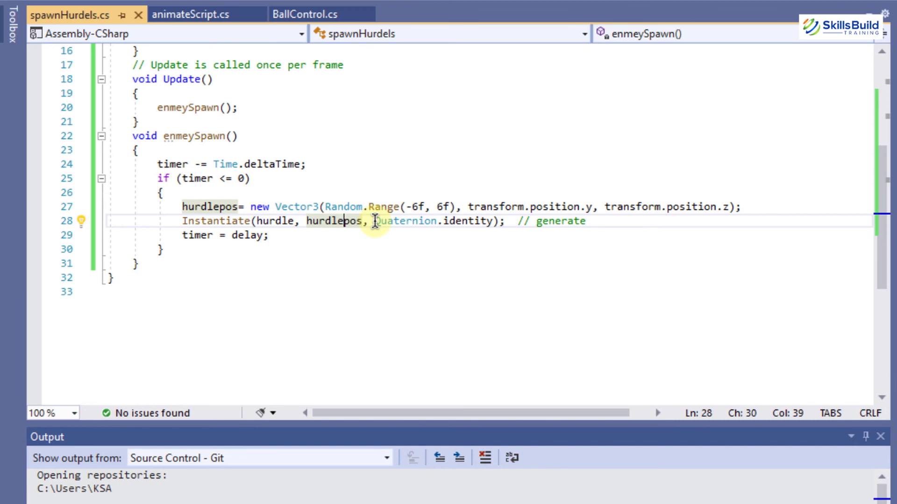
click(188, 236)
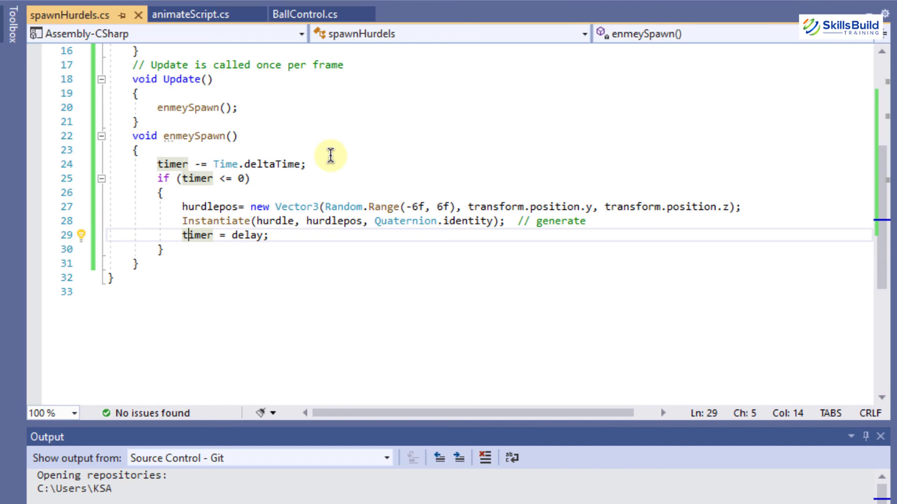
scroll(331, 155, up, 4)
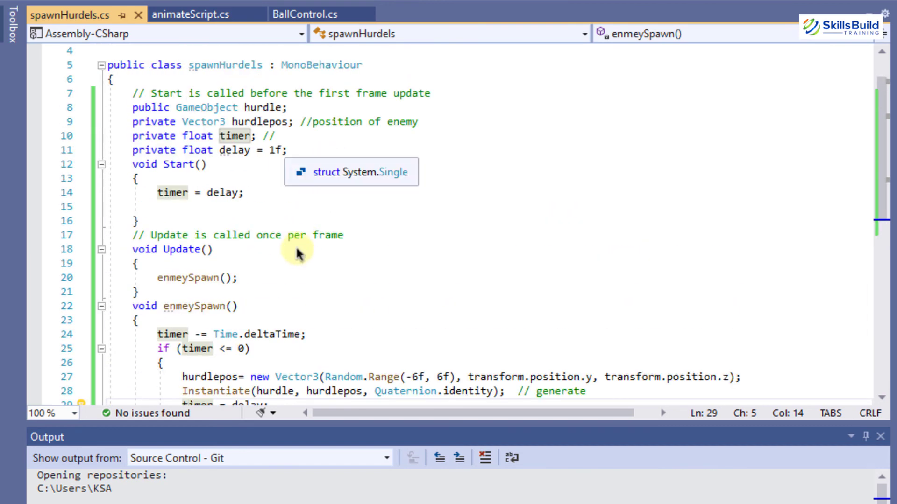
scroll(297, 251, down, 5)
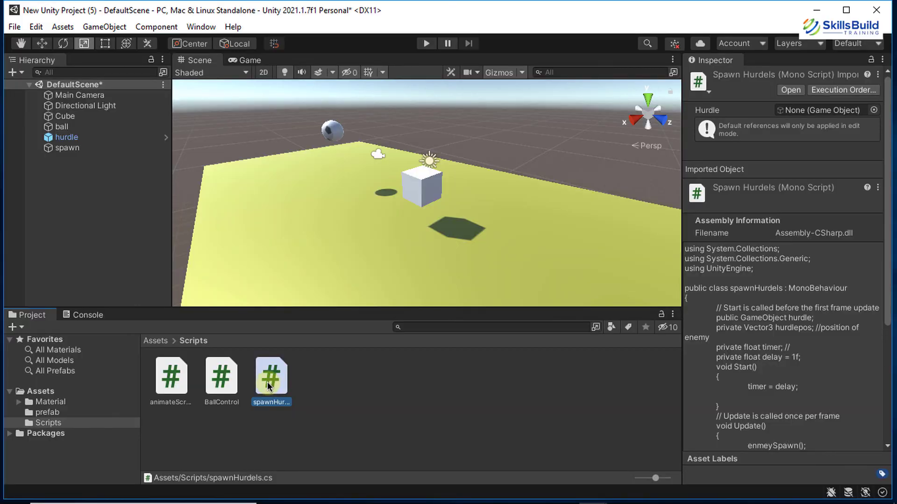
- Switch to Unity and attach the spawnHurdels script from the Scripts folder to the spawn object
drag(268, 386, 82, 164)
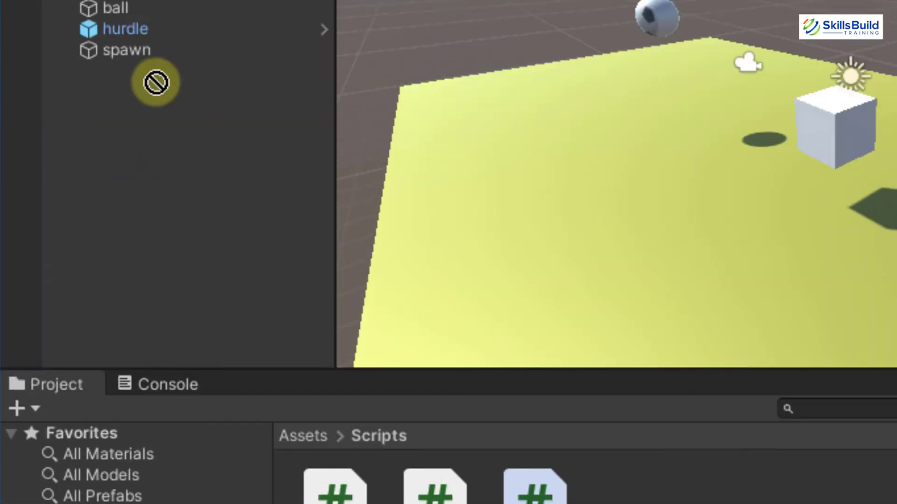
drag(156, 83, 147, 49)
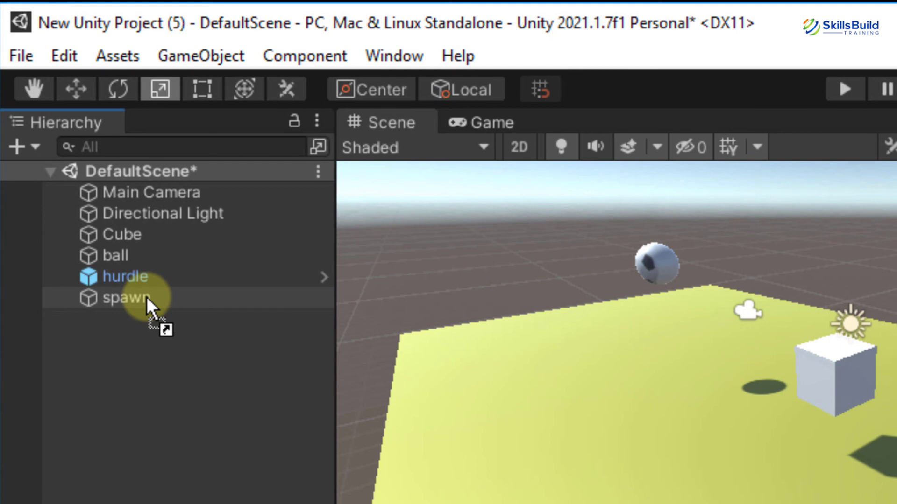
drag(147, 299, 145, 298)
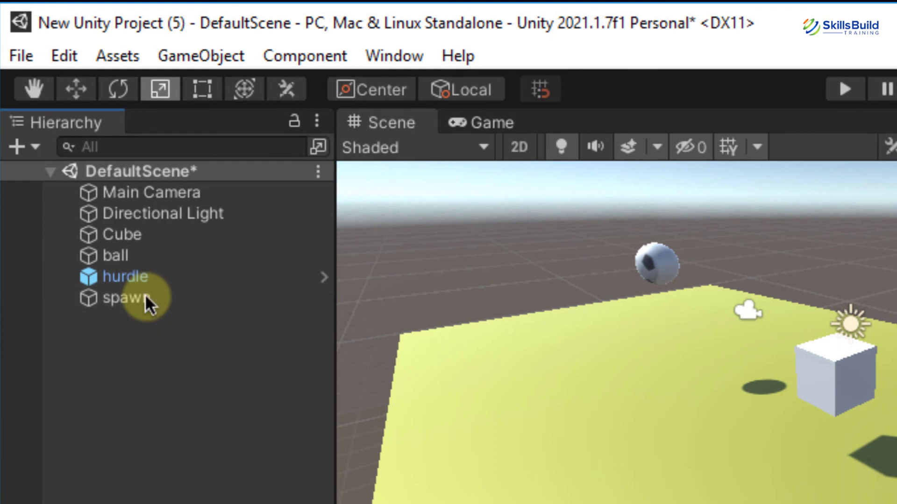
- Assign the hurdle object to the Hurdle field of the spawn object's Spawn Hurdels script
click(136, 296)
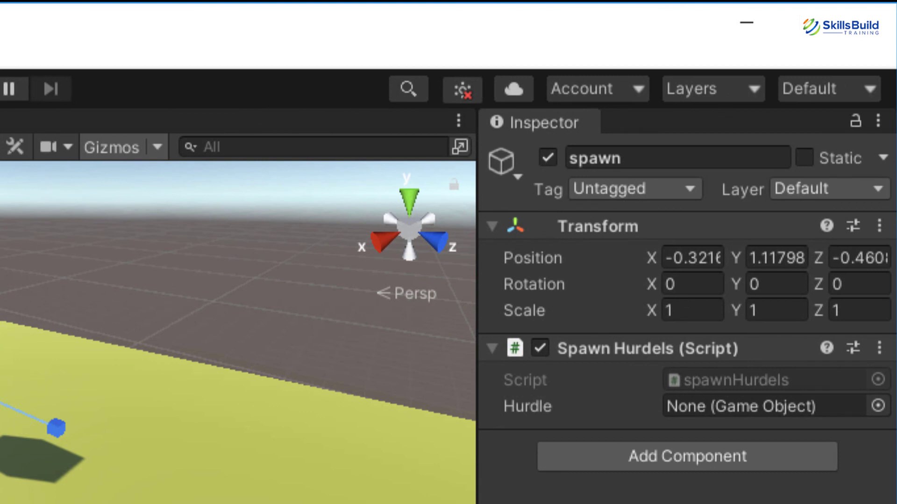
click(877, 405)
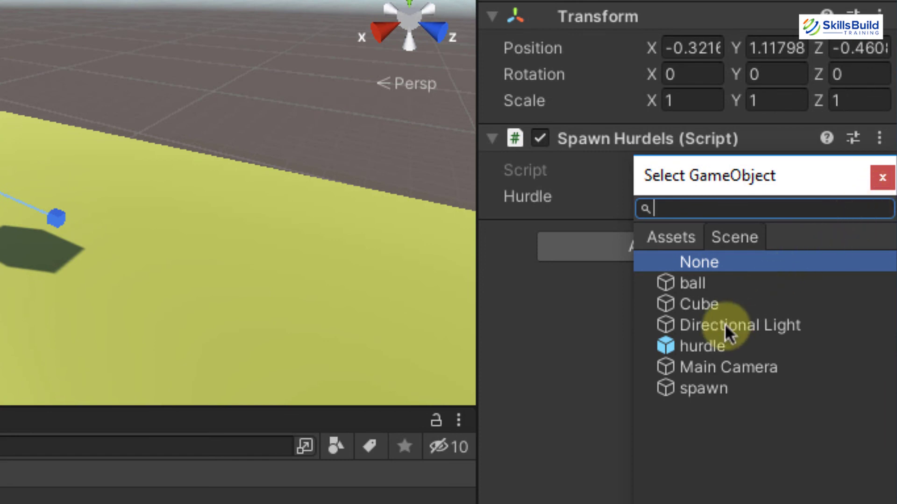
click(696, 346)
double_click(652, 349)
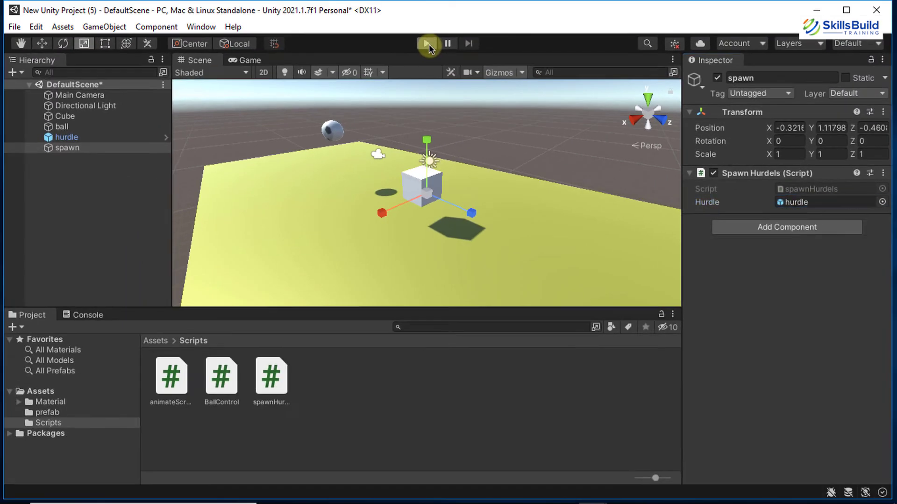
- Play-test the scene twice to check how the hurdles spawn, stopping play mode after each run
click(427, 43)
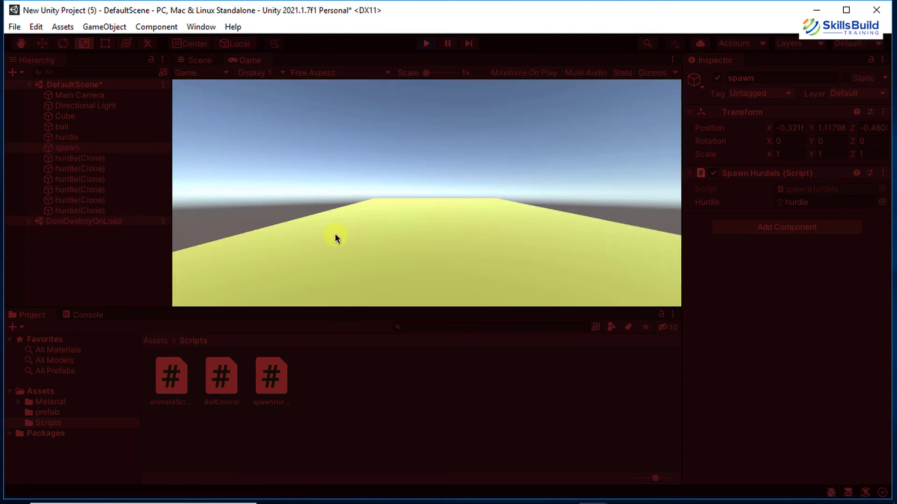
click(426, 43)
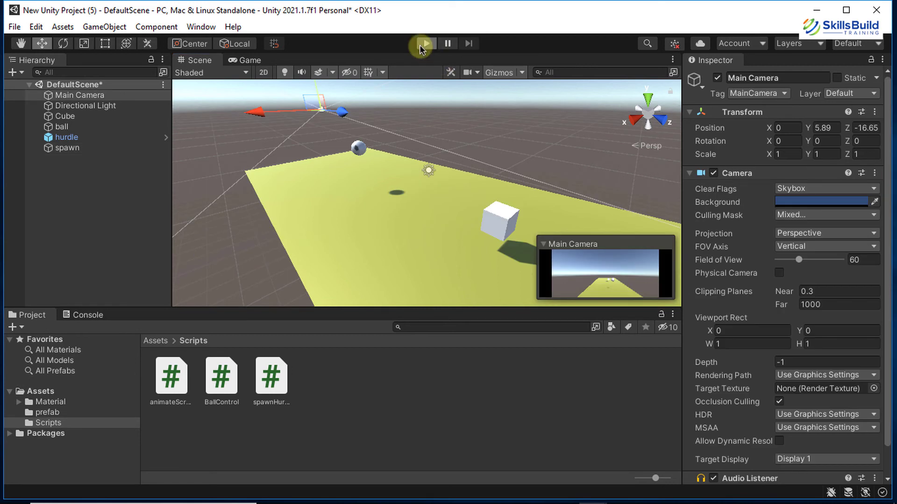
click(421, 44)
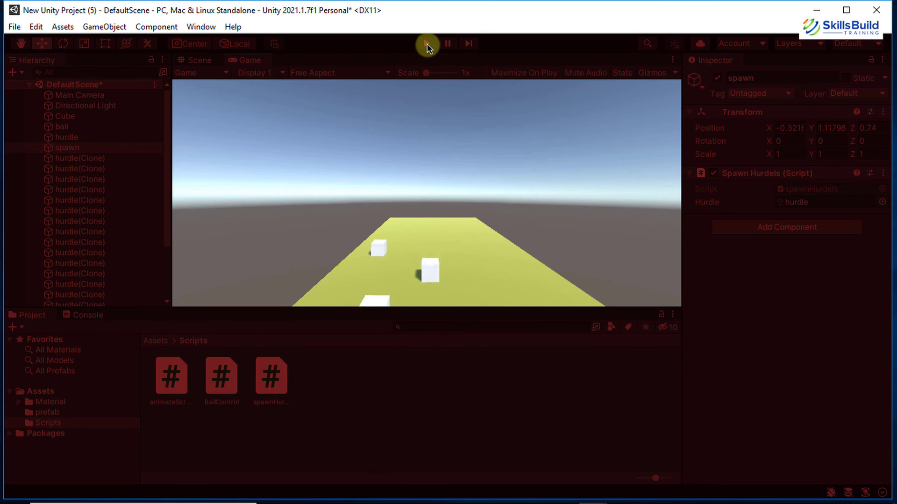
click(426, 43)
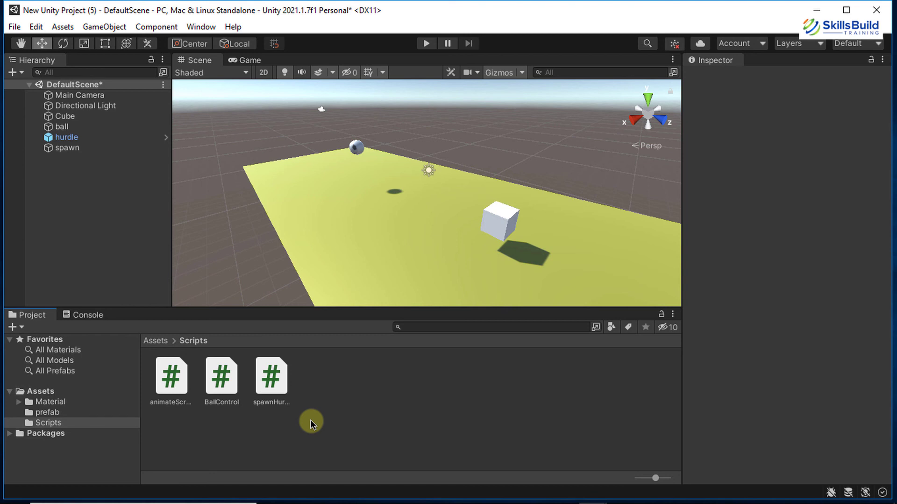
- Create a C# script named CollisionDetection in the Scripts folder
right_click(346, 394)
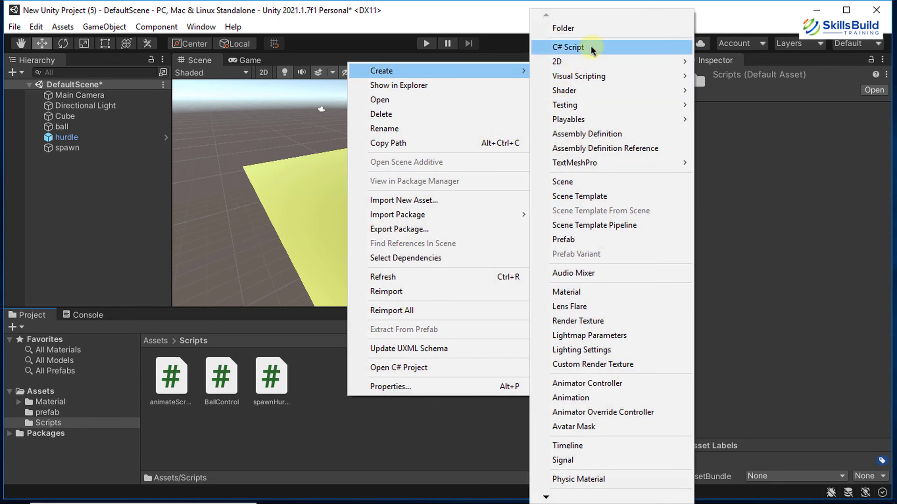
click(590, 45)
text(Col)
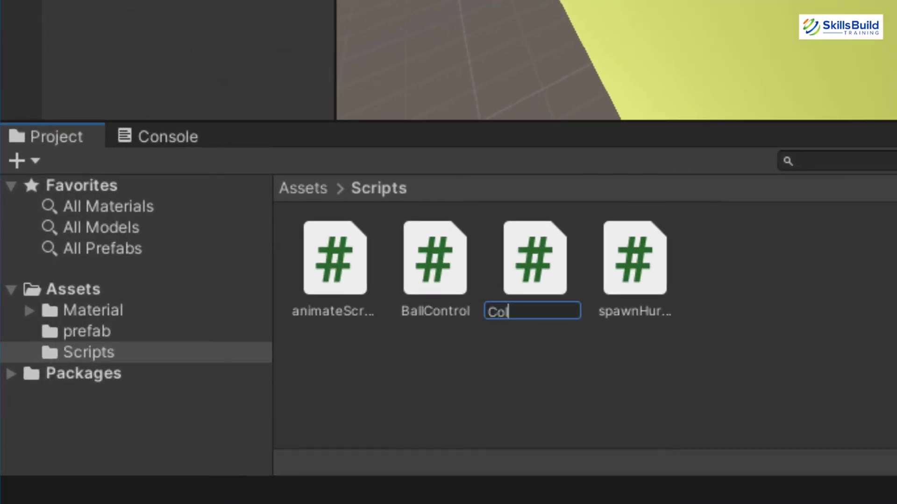
text(lisionDetec)
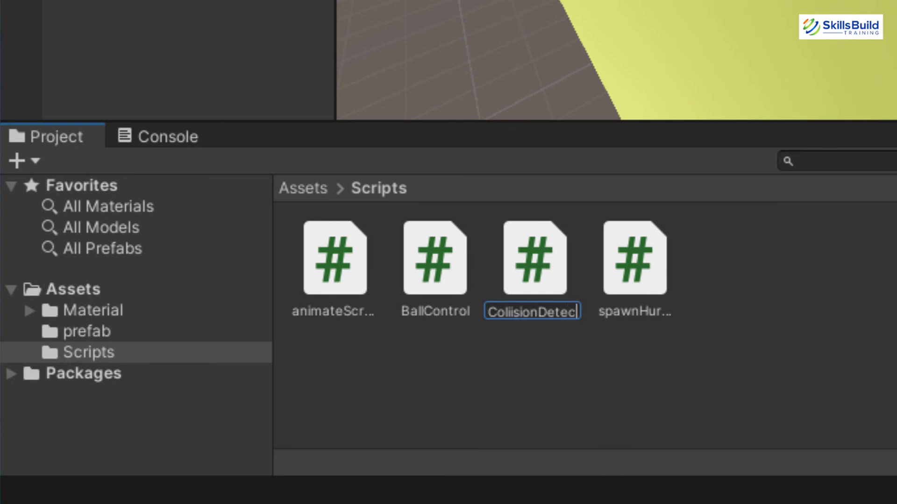
text(tion)
key(Return)
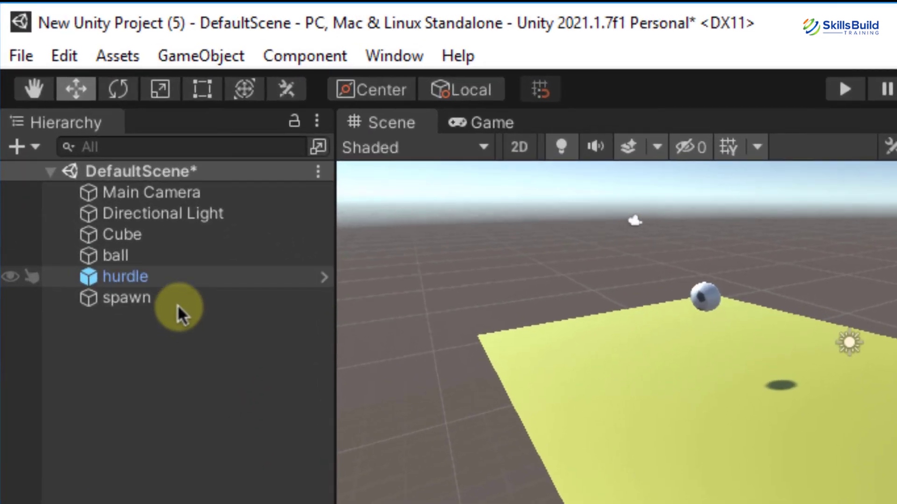
- Add a new tag named hurdle to the project, starting from the hurdle object's tag options
click(161, 273)
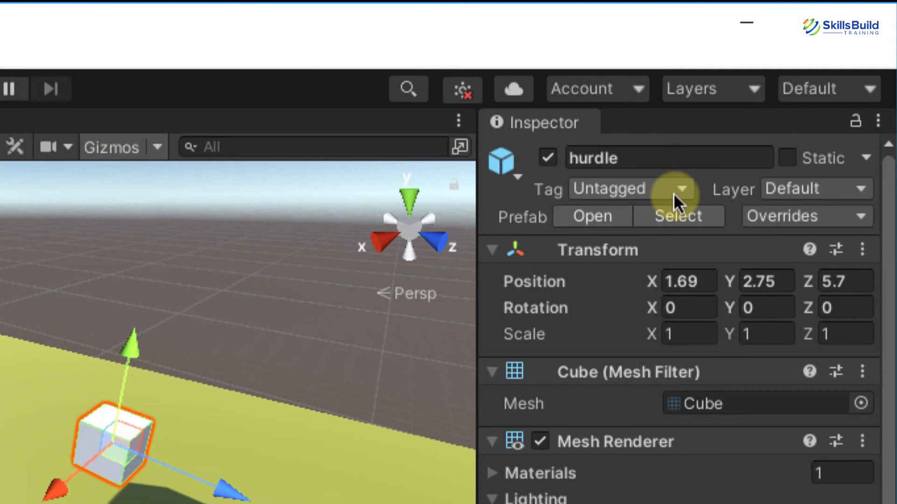
click(673, 194)
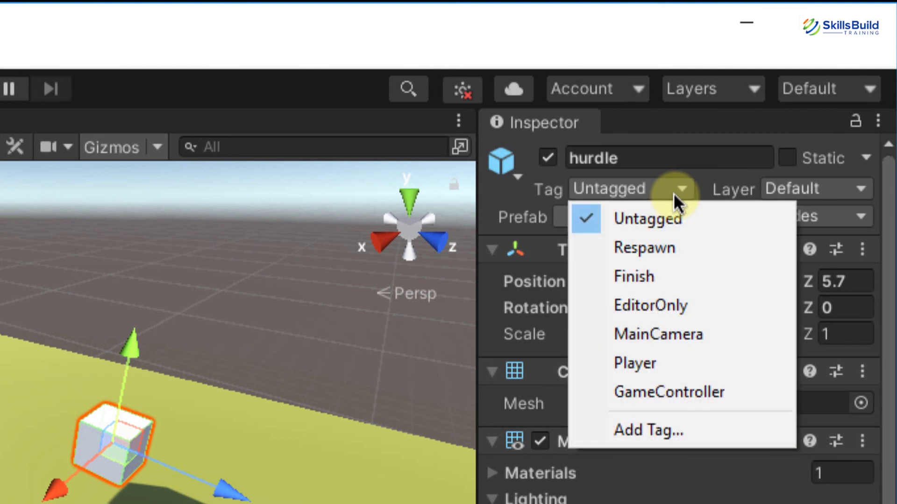
click(637, 434)
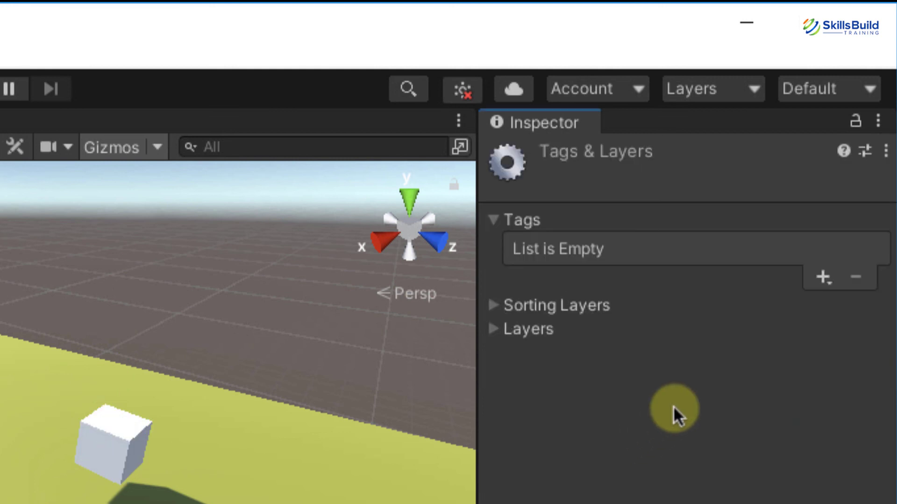
click(822, 279)
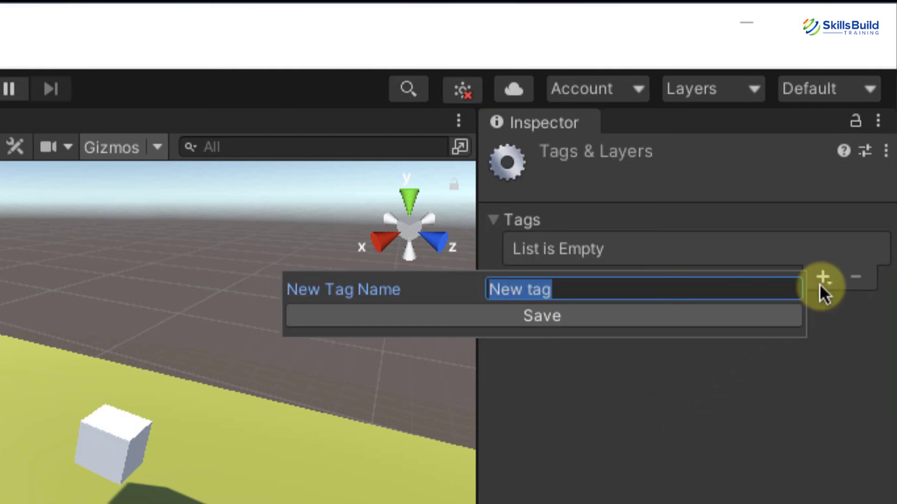
text(ta)
key(BackSpace)
key(BackSpace)
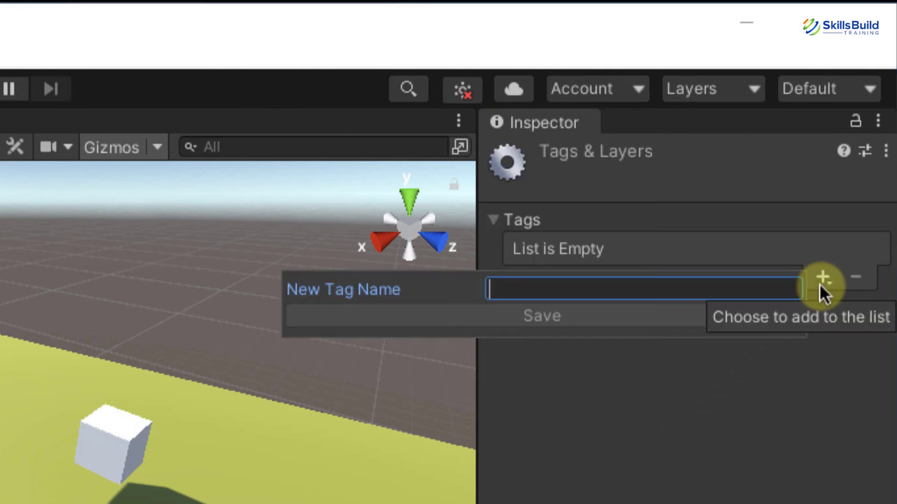
text(hurdle)
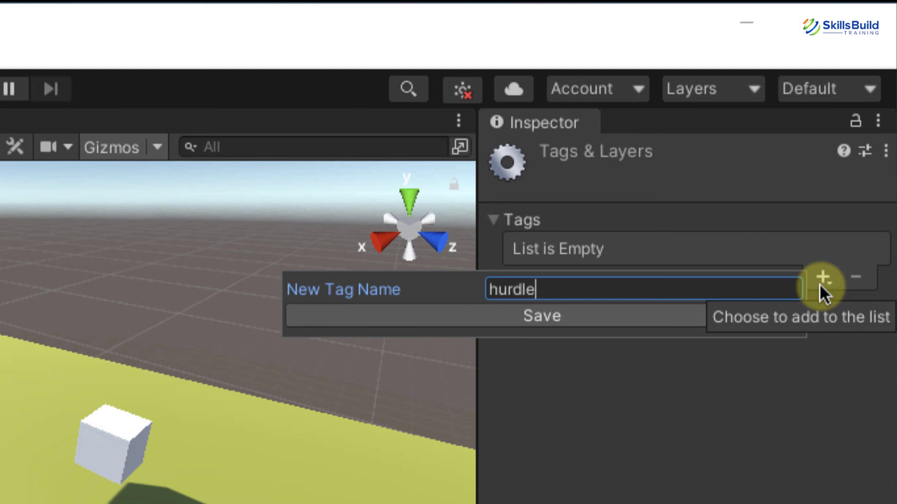
key(Return)
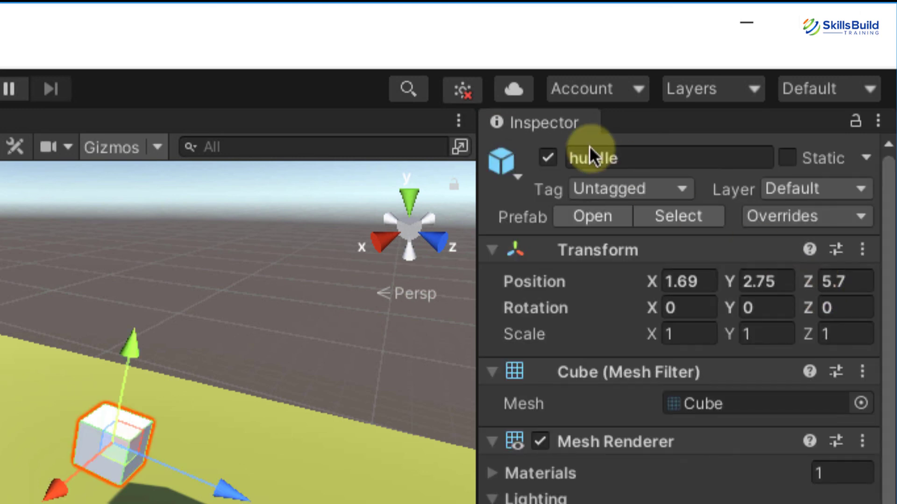
- Assign the hurdle tag to the hurdle object
click(624, 189)
key(Down)
key(Down)
key(Down)
key(Down)
key(Down)
key(Down)
key(Down)
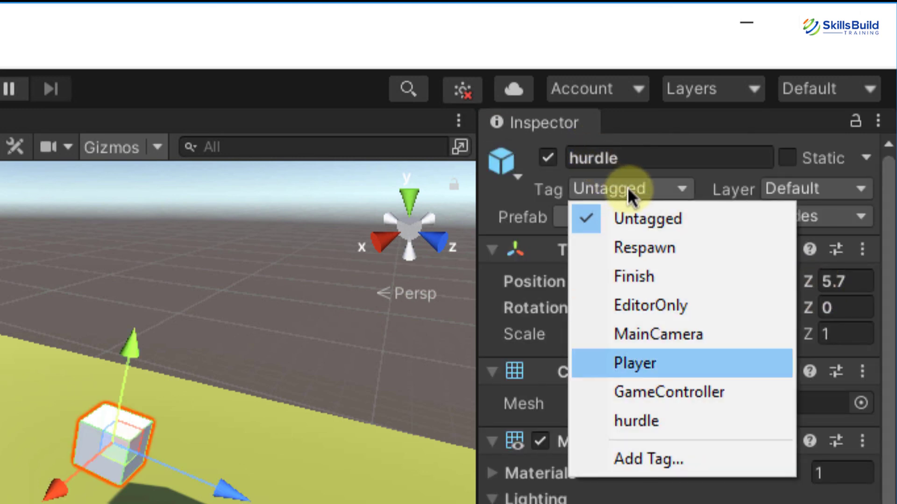
key(Return)
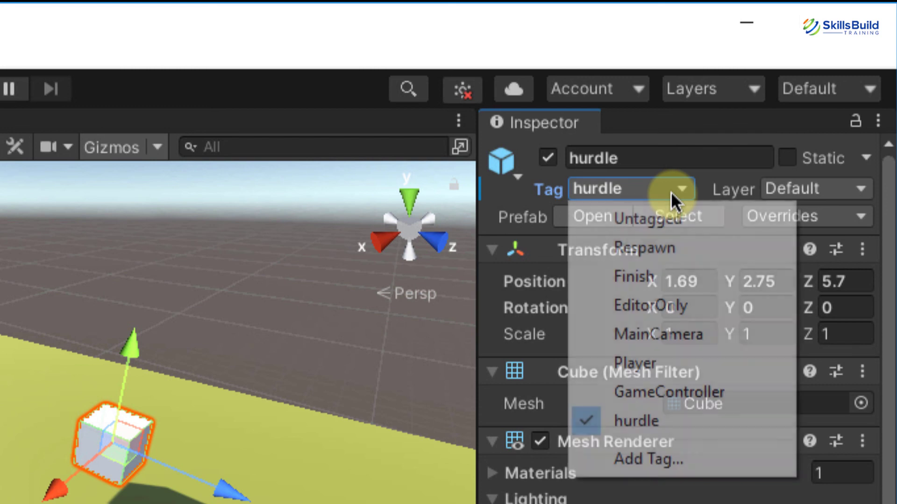
click(670, 191)
click(638, 418)
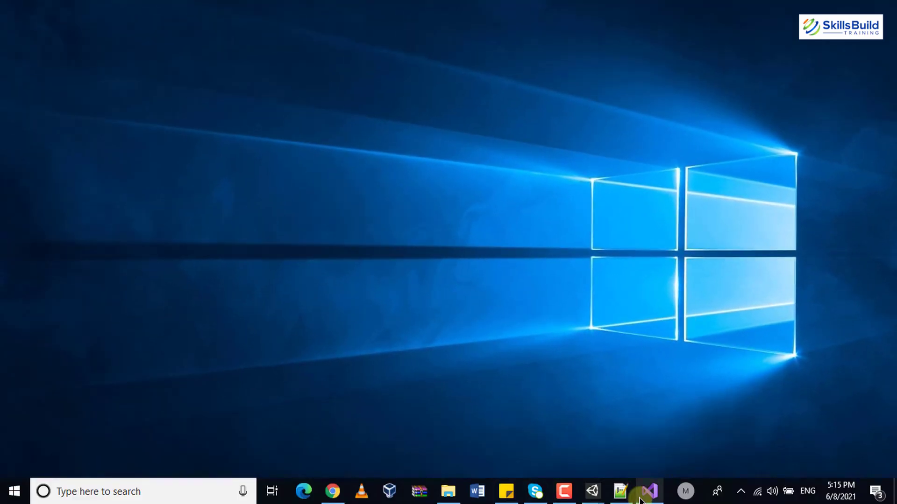
- Switch to Visual Studio and examine the OnCollisionEnter method in ColiisionDetection.cs, including its hurdle tag check and the isPlaying = false statement
click(640, 495)
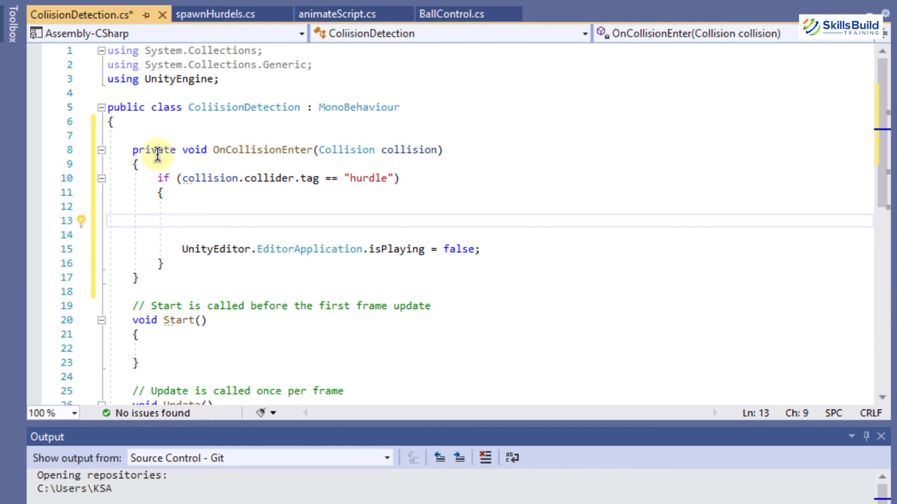
mouse_move(157, 155)
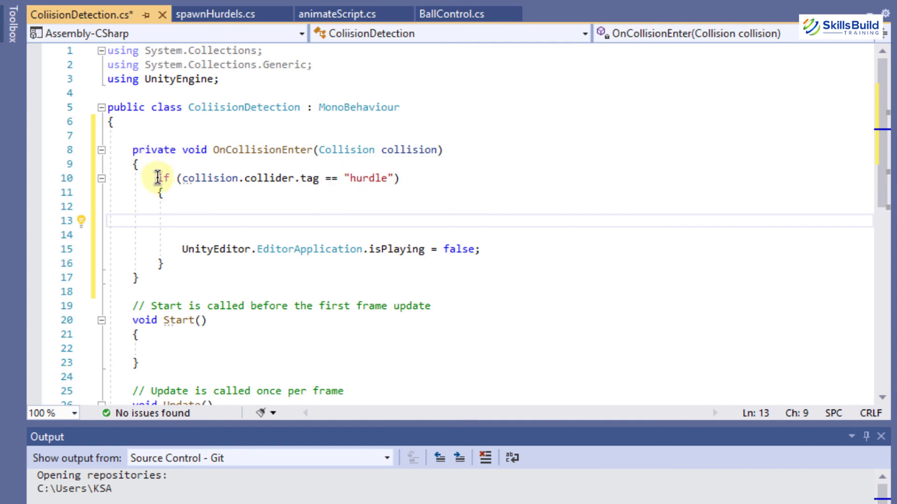
drag(157, 178, 173, 262)
click(172, 262)
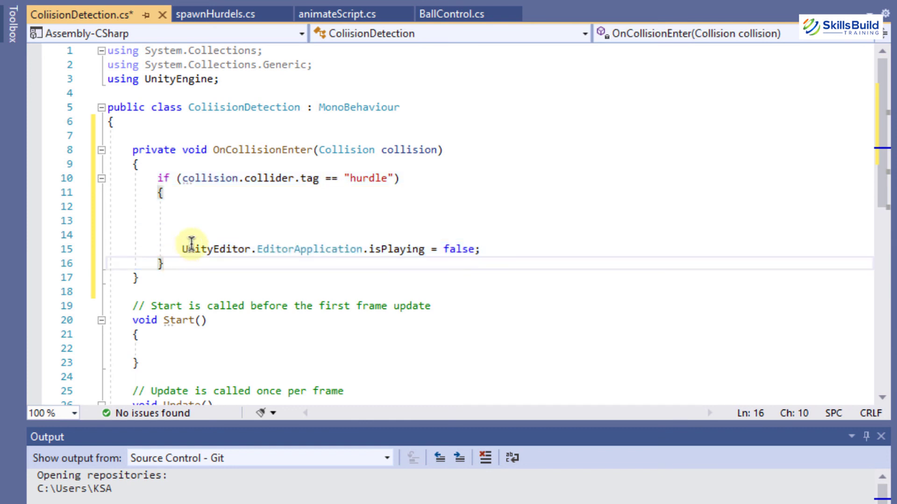
mouse_move(265, 178)
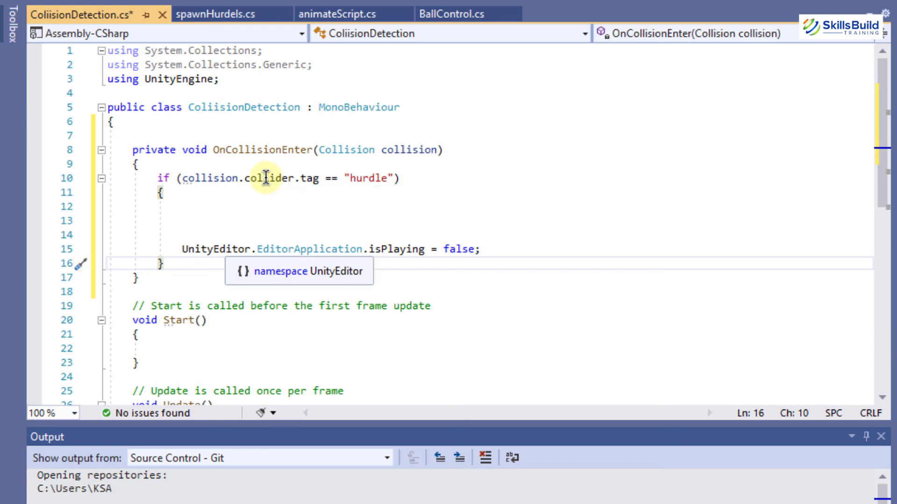
click(177, 249)
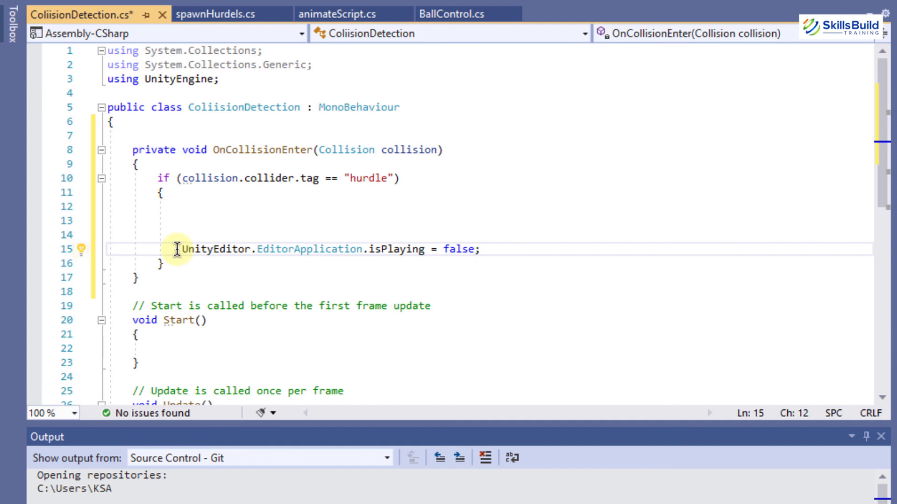
drag(177, 249, 482, 247)
click(483, 247)
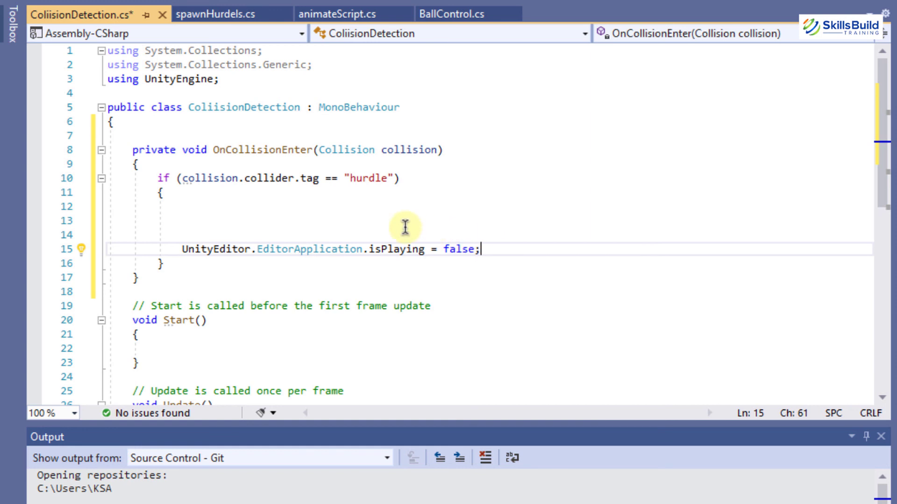
click(232, 189)
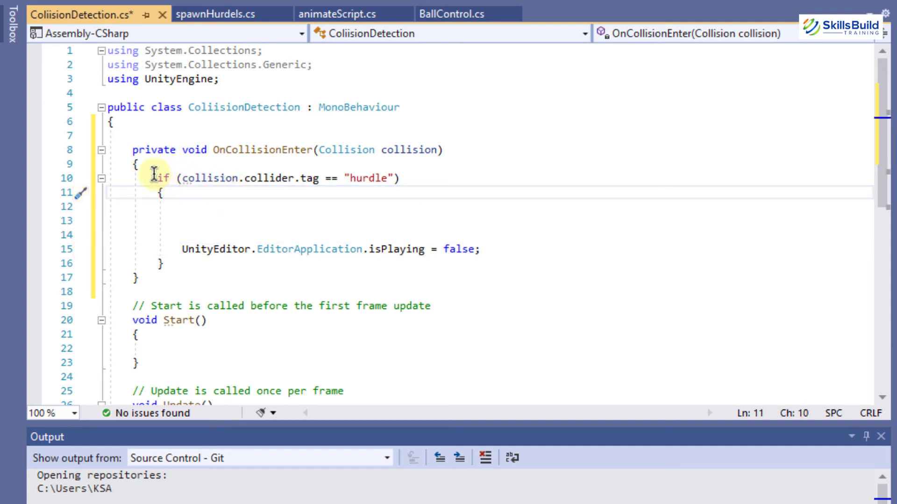
drag(154, 175, 169, 201)
click(170, 204)
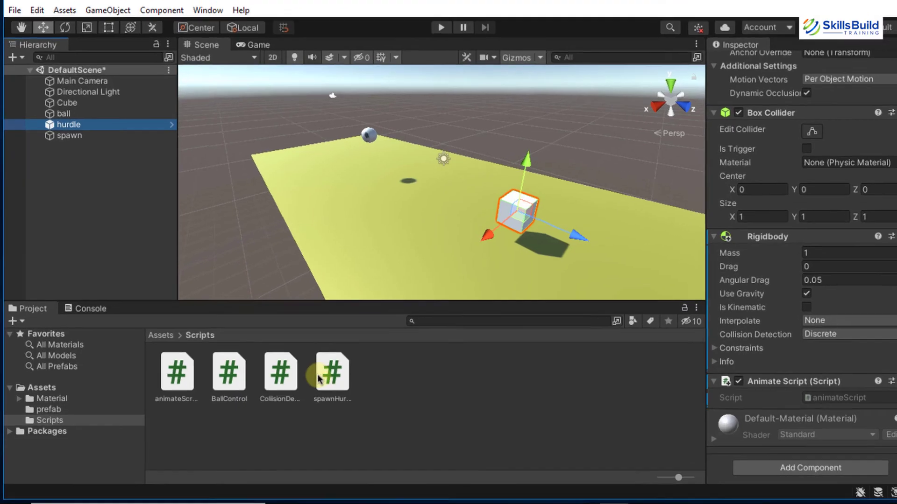
- Attach the ColiisionDetection script from the Scripts folder to the hurdle object in Unity
click(323, 376)
click(453, 297)
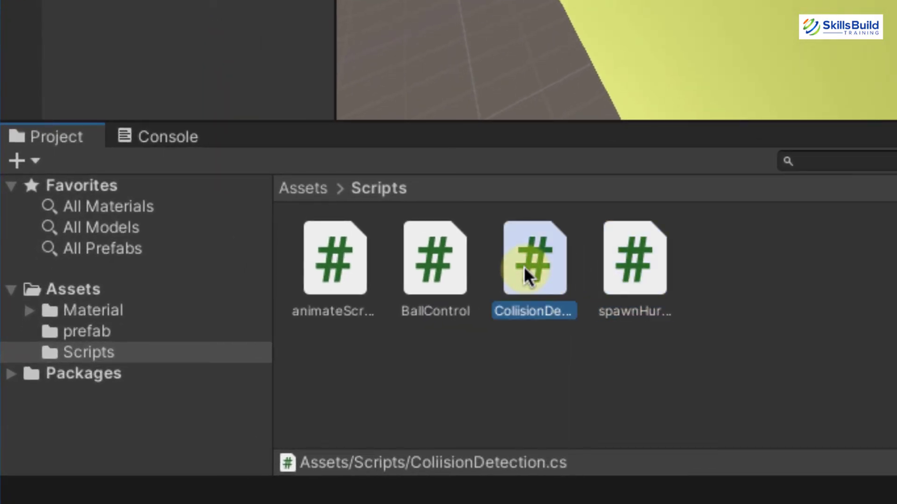
drag(409, 364, 131, 276)
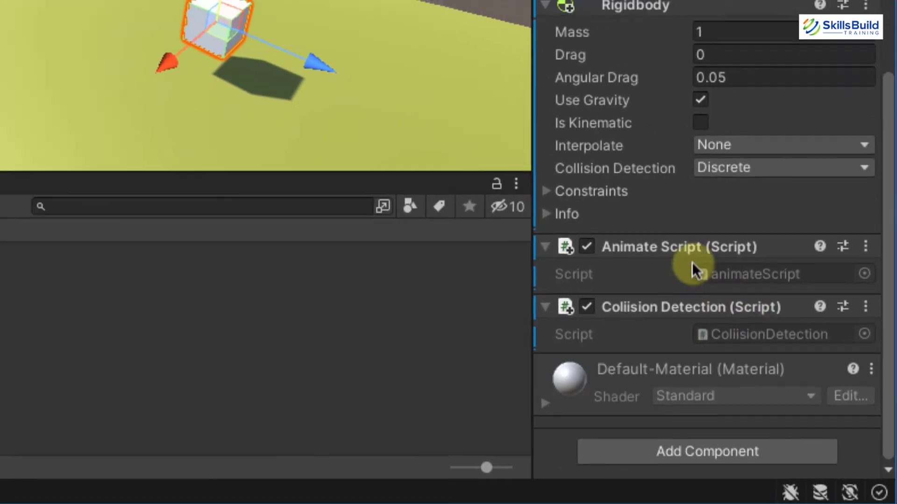
- Play-test the scene to check the collision detection on the hurdles
click(420, 45)
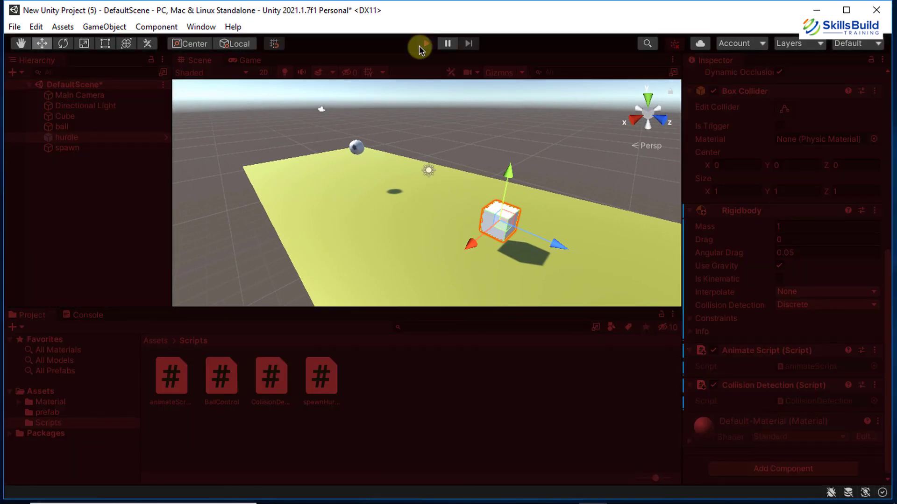